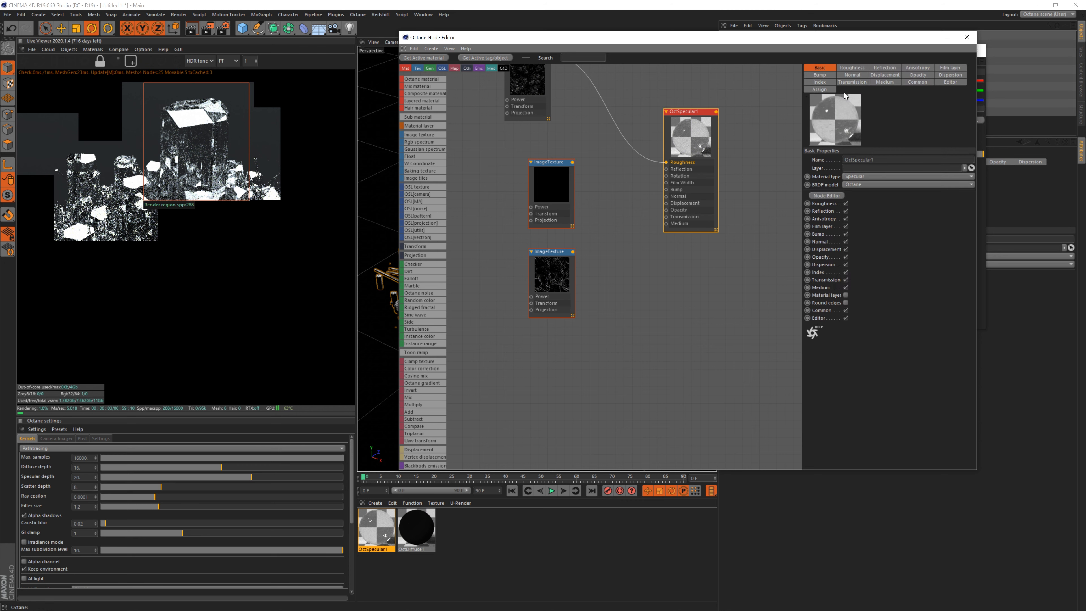
# Set the specular crystal material's dispersion coefficient to about 0.063.
pyautogui.click(951, 75)
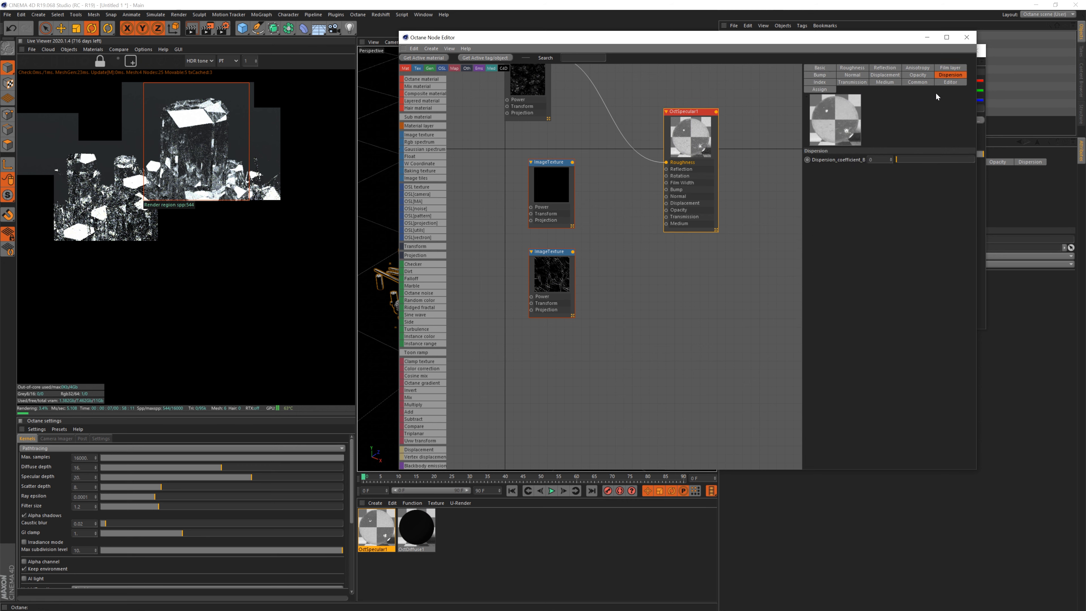
pyautogui.click(902, 160)
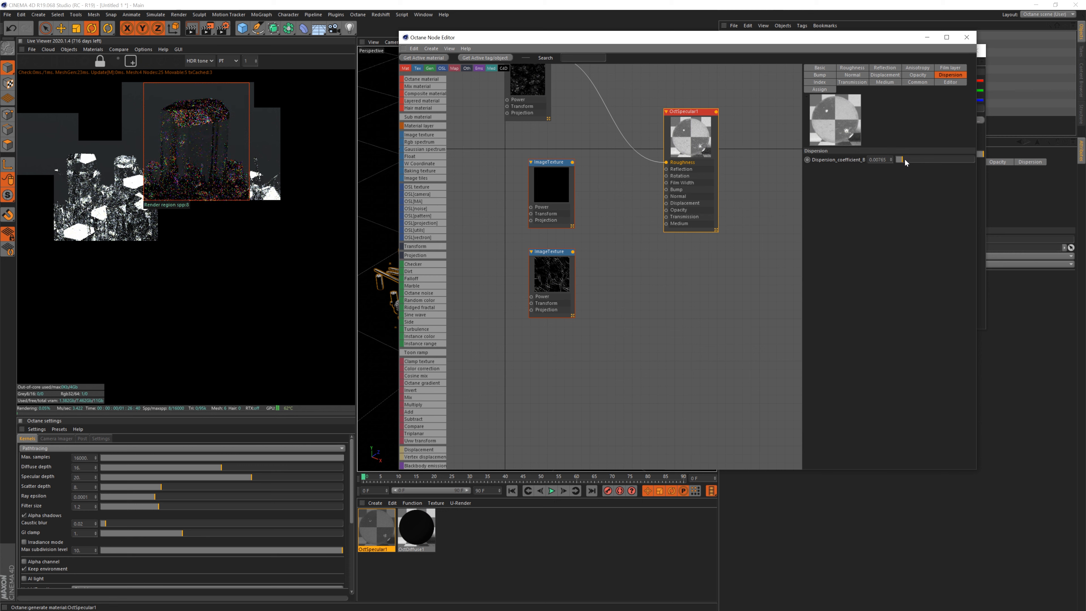
pyautogui.click(934, 159)
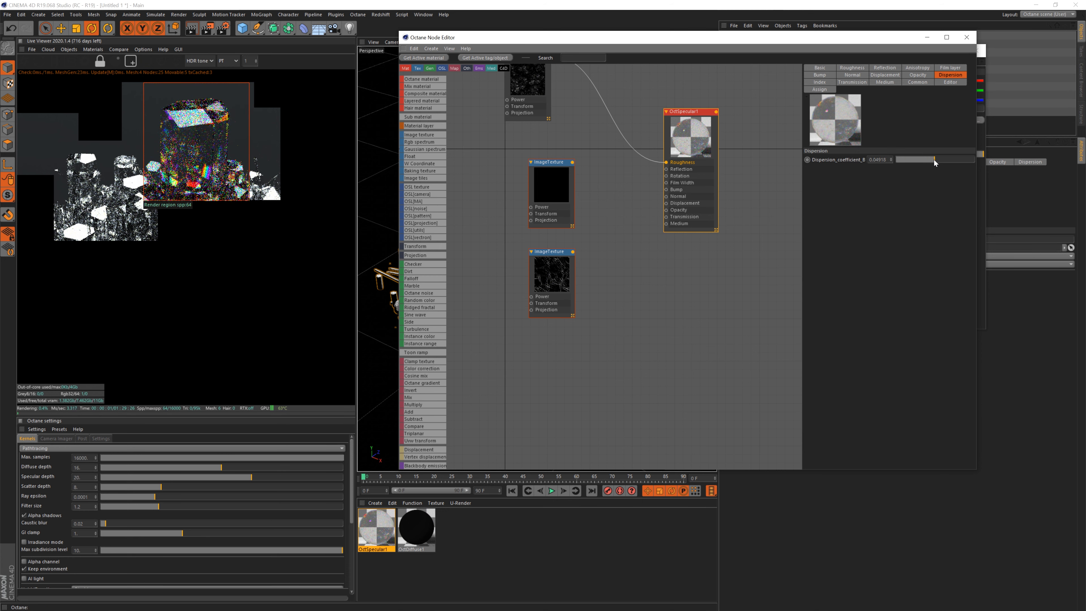
pyautogui.click(946, 159)
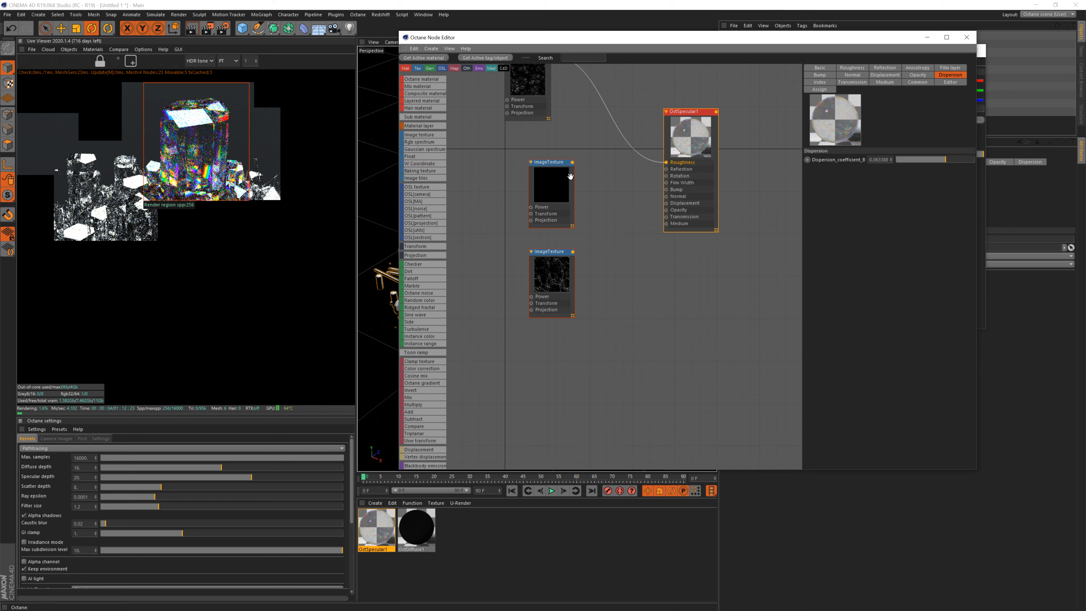
# Connect the normal map texture to the material's Normal input and the scratch texture to Bump, lining up the texture nodes.
pyautogui.moveTo(571, 164); pyautogui.dragTo(666, 196)
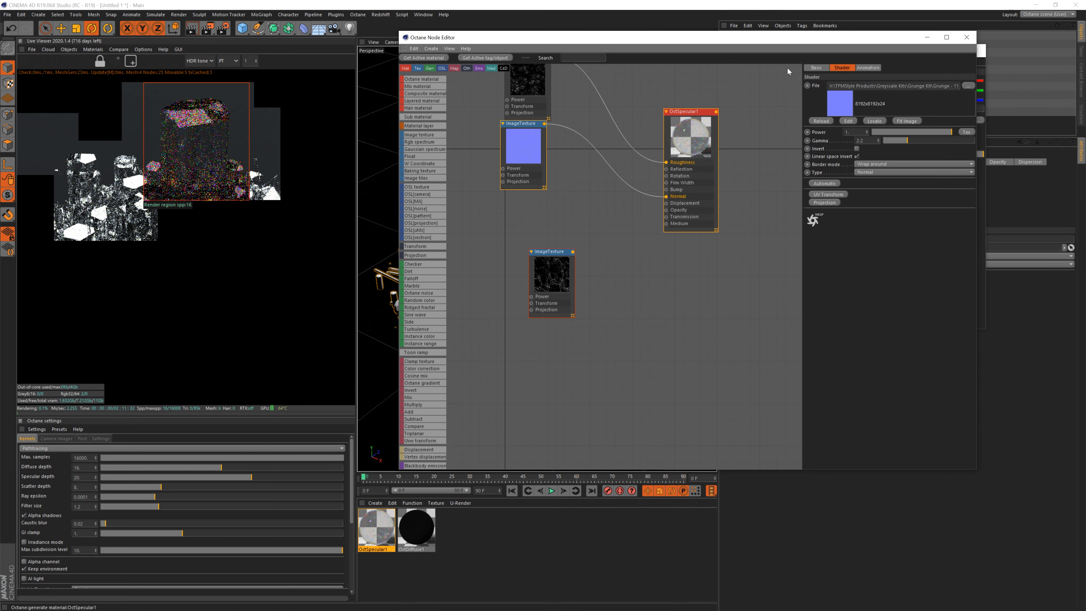
pyautogui.moveTo(677, 90); pyautogui.dragTo(702, 128, button='middle')
pyautogui.scroll(1, 628, 140)
pyautogui.moveTo(543, 167); pyautogui.dragTo(578, 202)
pyautogui.moveTo(540, 90); pyautogui.dragTo(570, 123)
pyautogui.click(573, 308)
pyautogui.moveTo(574, 308); pyautogui.dragTo(699, 239)
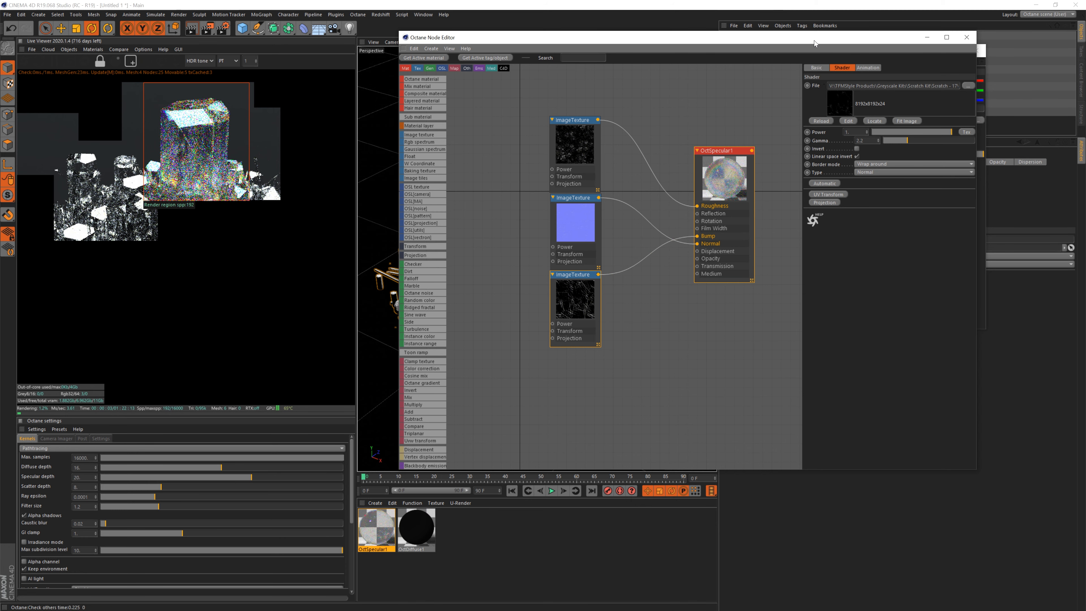
# Close the Material Editor and set the projection of the texture tag on the crystals' parent null to Cubic.
pyautogui.moveTo(814, 40); pyautogui.dragTo(592, 83)
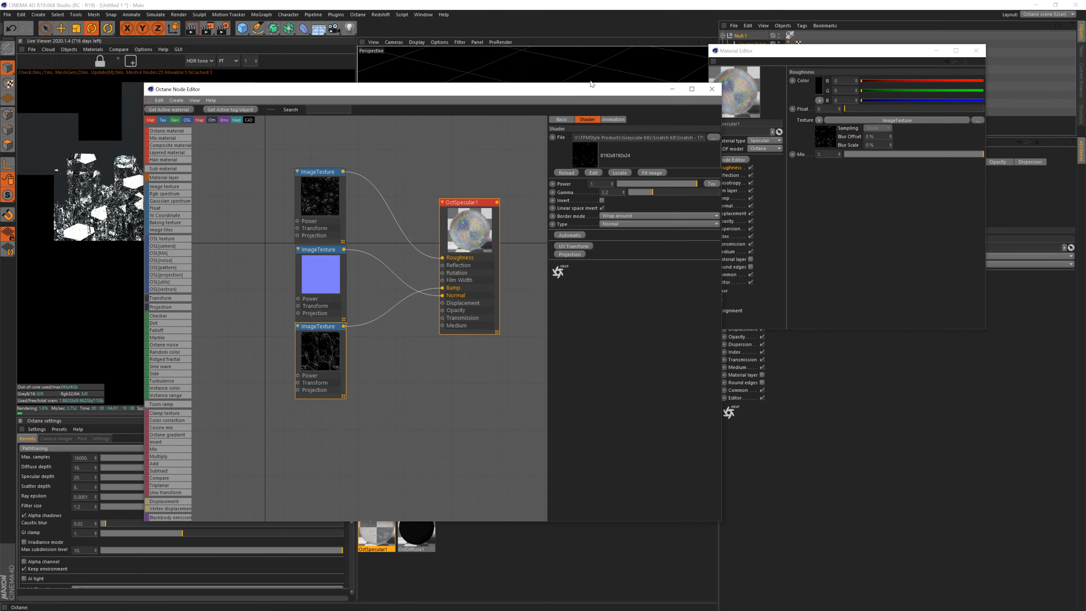
pyautogui.click(977, 50)
pyautogui.click(788, 35)
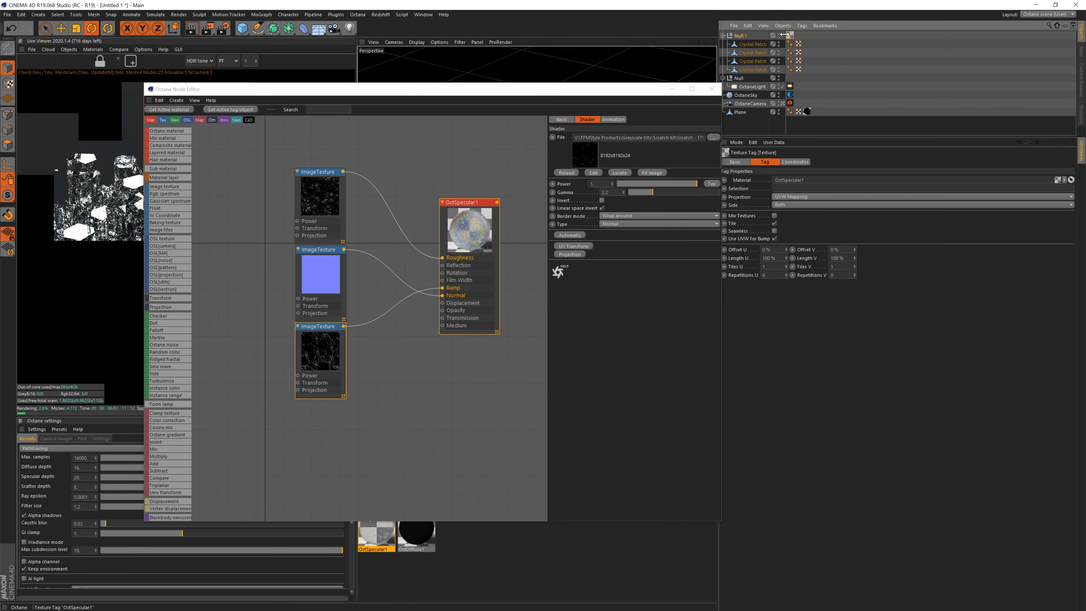
pyautogui.click(798, 198)
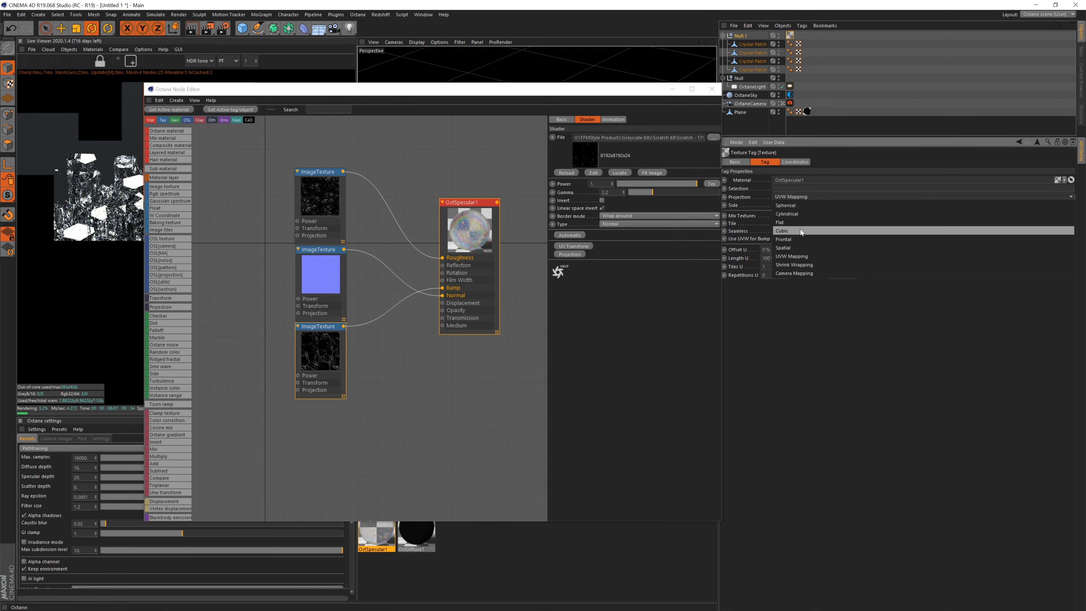
pyautogui.click(782, 231)
pyautogui.moveTo(379, 100); pyautogui.dragTo(602, 82)
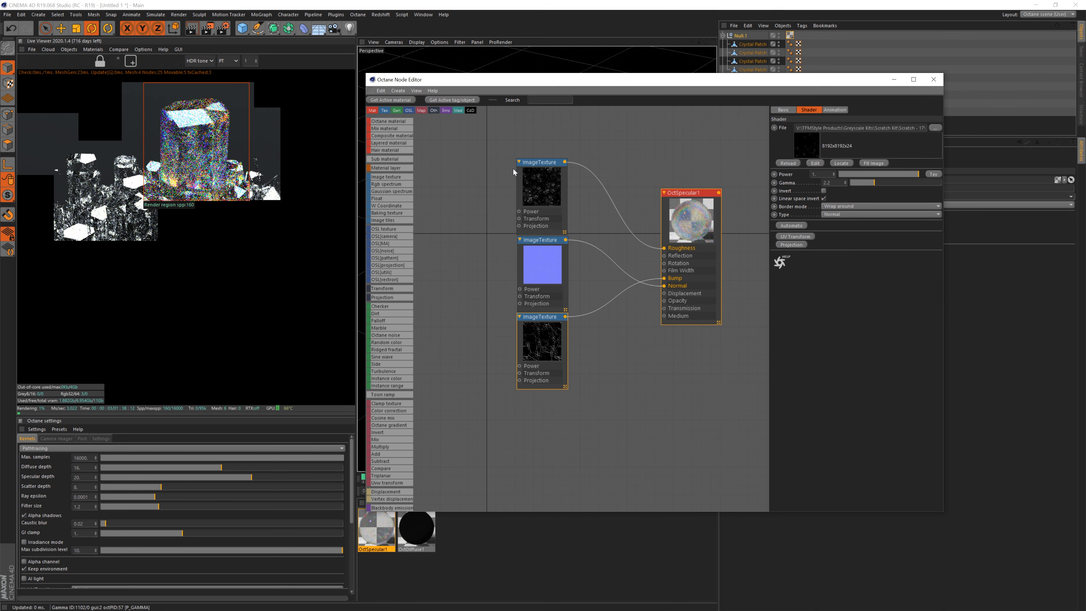
# Add three Float texture nodes, one beside each image texture node.
pyautogui.click(470, 189)
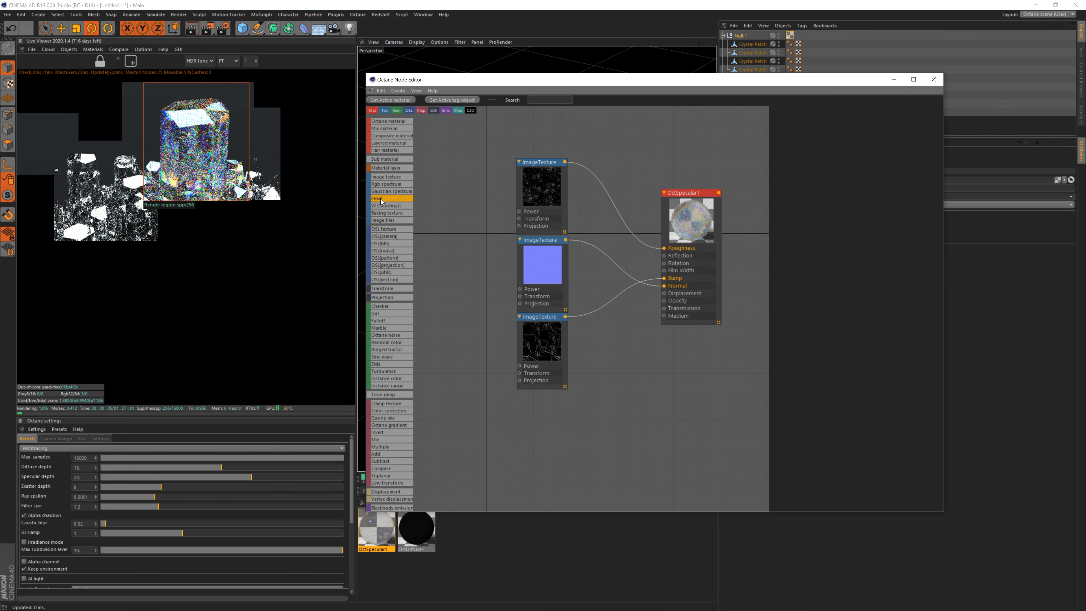
pyautogui.moveTo(461, 191); pyautogui.dragTo(462, 193)
pyautogui.click(468, 191)
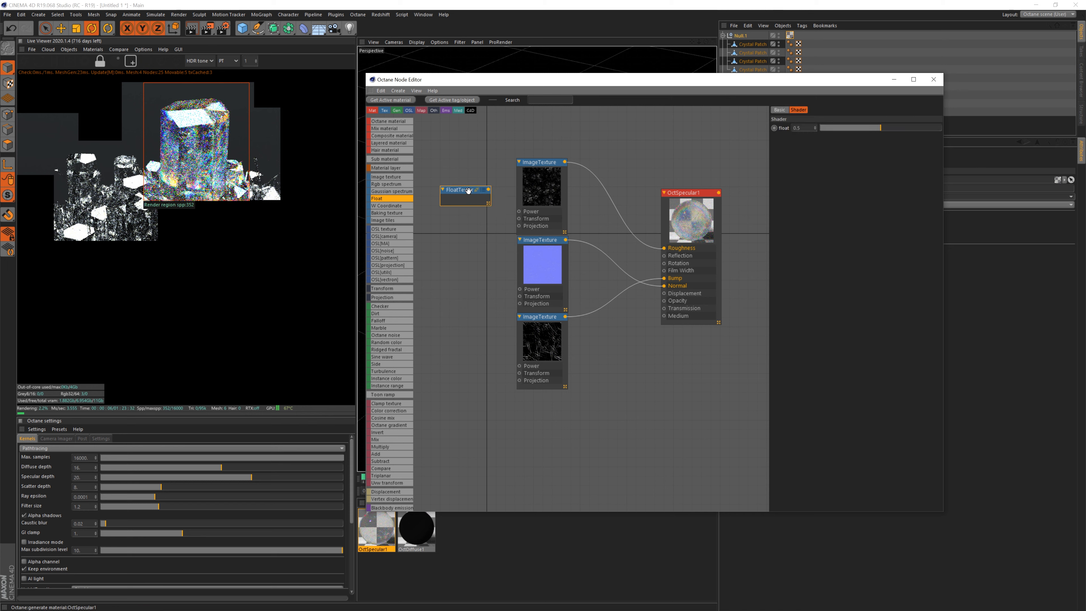
pyautogui.moveTo(467, 267); pyautogui.dragTo(470, 268)
pyautogui.moveTo(469, 344); pyautogui.dragTo(473, 347)
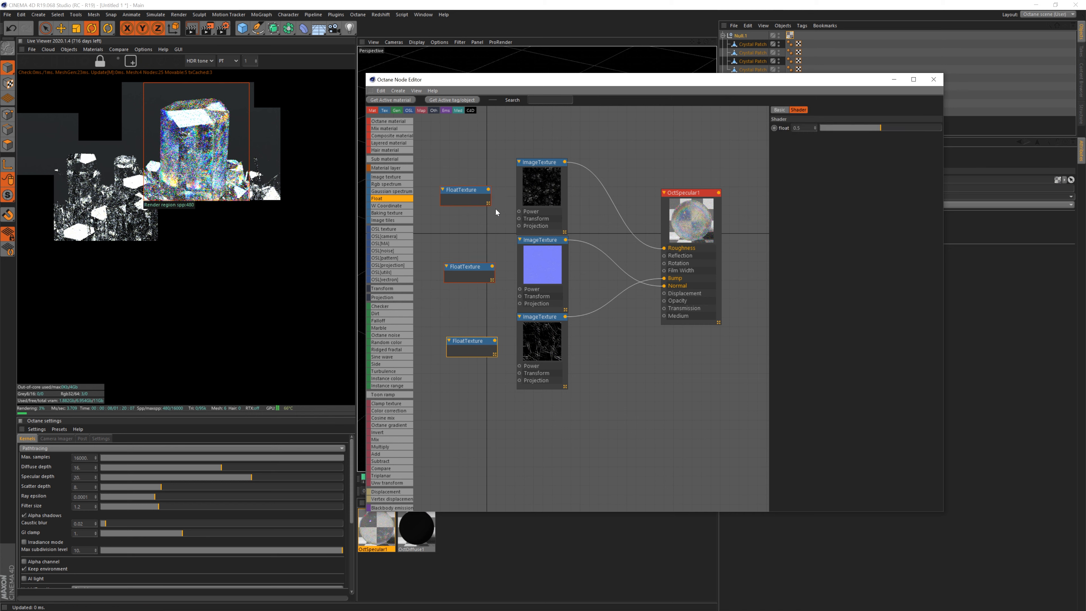
# Drive the Power of the roughness and normal textures with Float nodes set to about 0.025 and 0.76 respectively.
pyautogui.moveTo(488, 190); pyautogui.dragTo(468, 199)
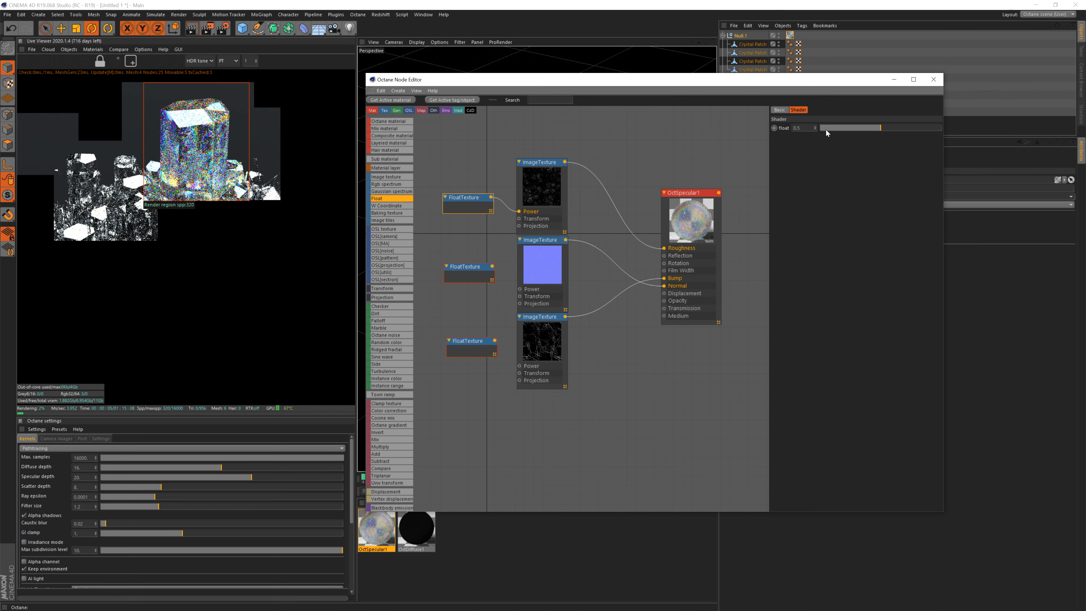
pyautogui.click(826, 129)
pyautogui.moveTo(826, 131); pyautogui.dragTo(823, 130)
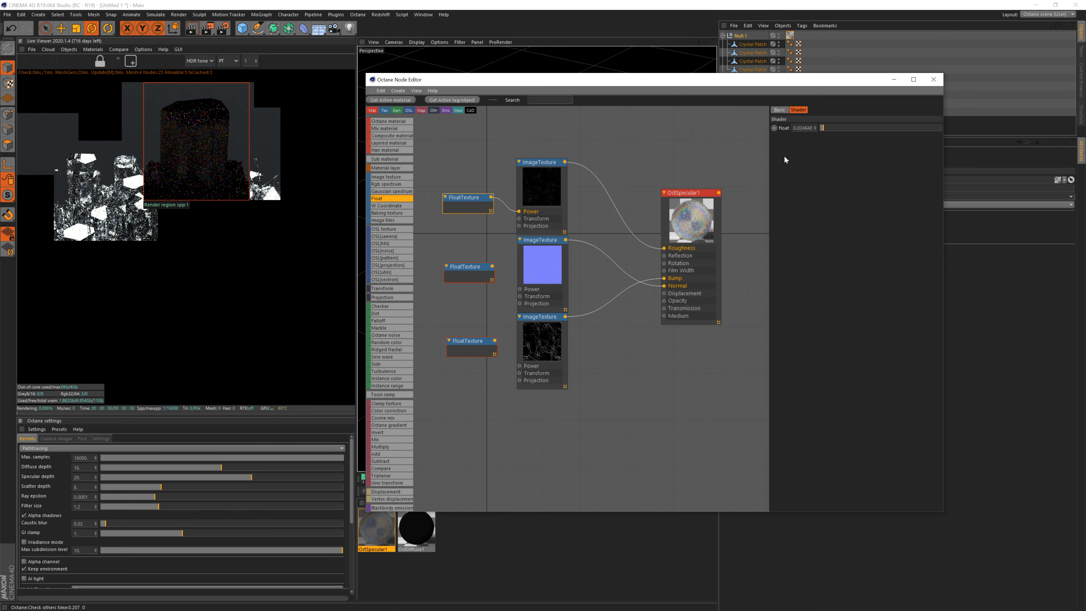
pyautogui.moveTo(492, 266); pyautogui.dragTo(483, 287)
pyautogui.moveTo(870, 128); pyautogui.dragTo(911, 129)
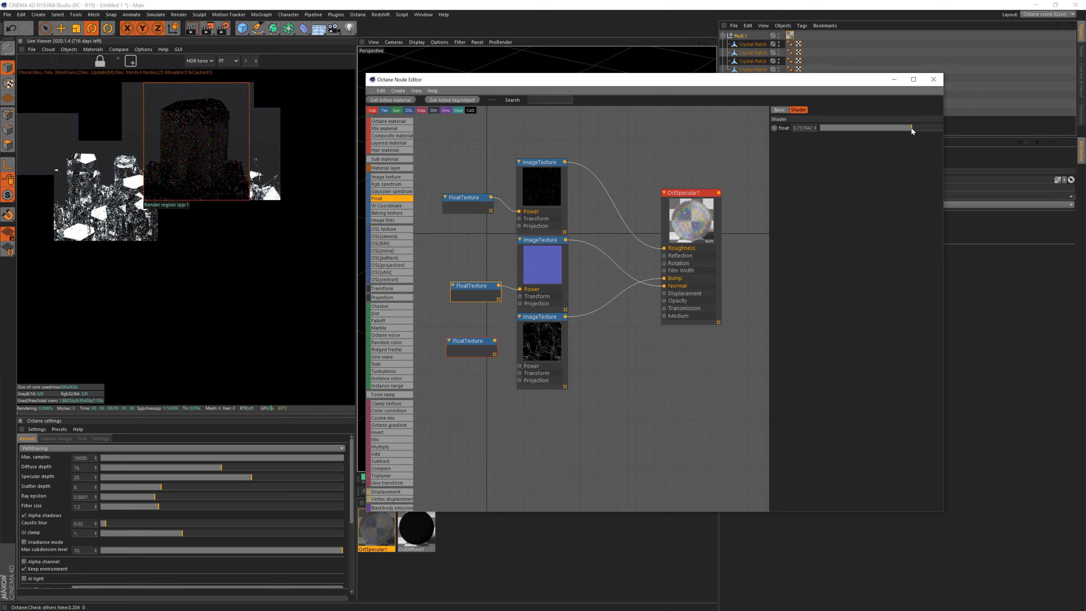
# Connect the remaining Float node to the scratch texture's Power and set it to about 0.2.
pyautogui.moveTo(474, 342)
pyautogui.mouseDown()
pyautogui.moveTo(467, 352)
pyautogui.moveTo(520, 366)
pyautogui.moveTo(471, 360)
pyautogui.mouseUp()
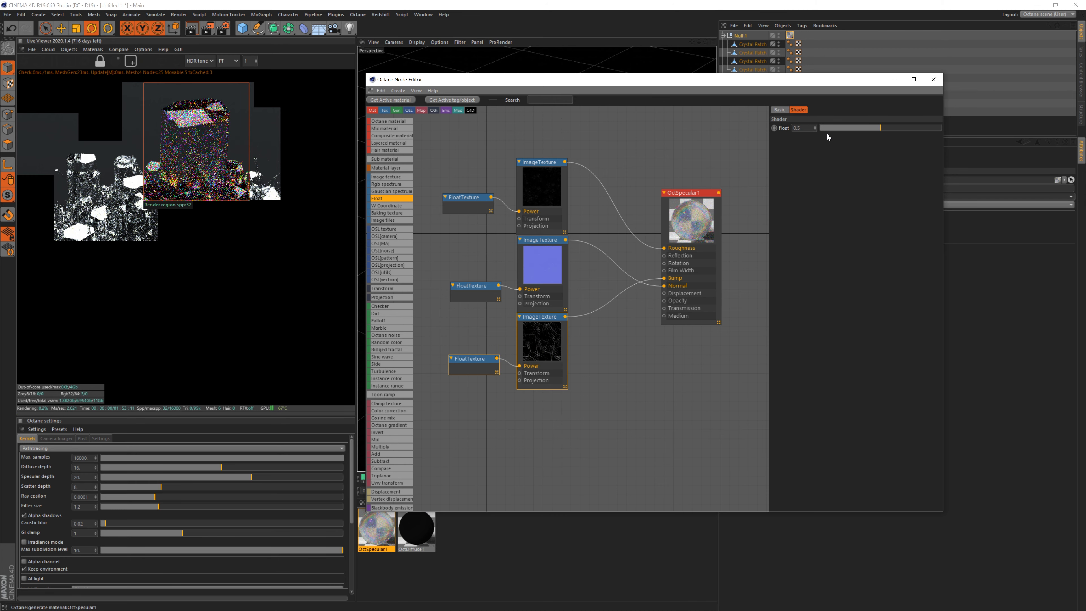
pyautogui.click(832, 127)
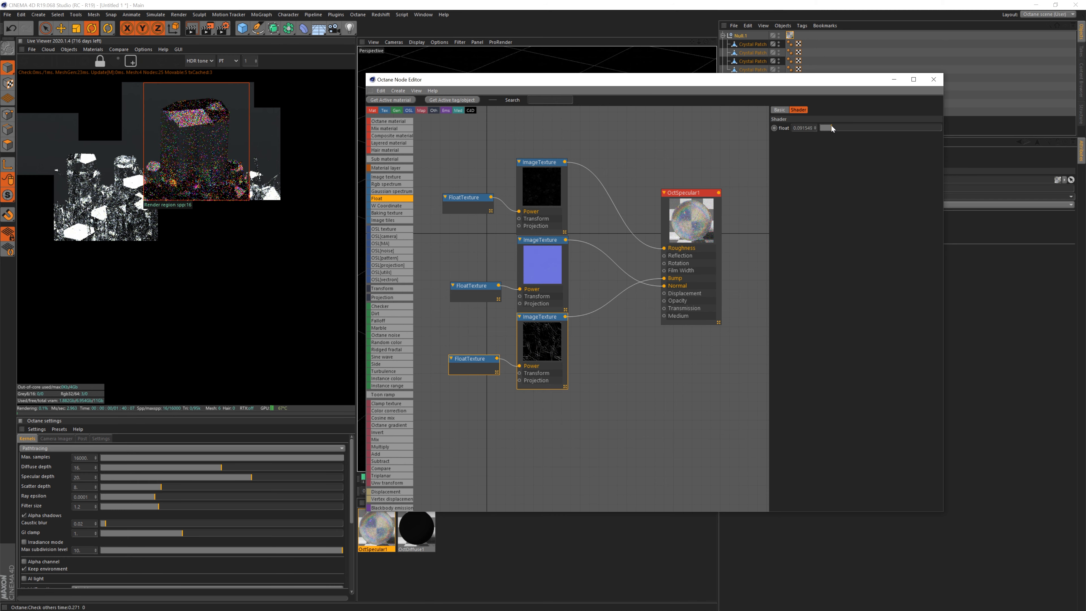
pyautogui.moveTo(831, 127); pyautogui.dragTo(843, 127)
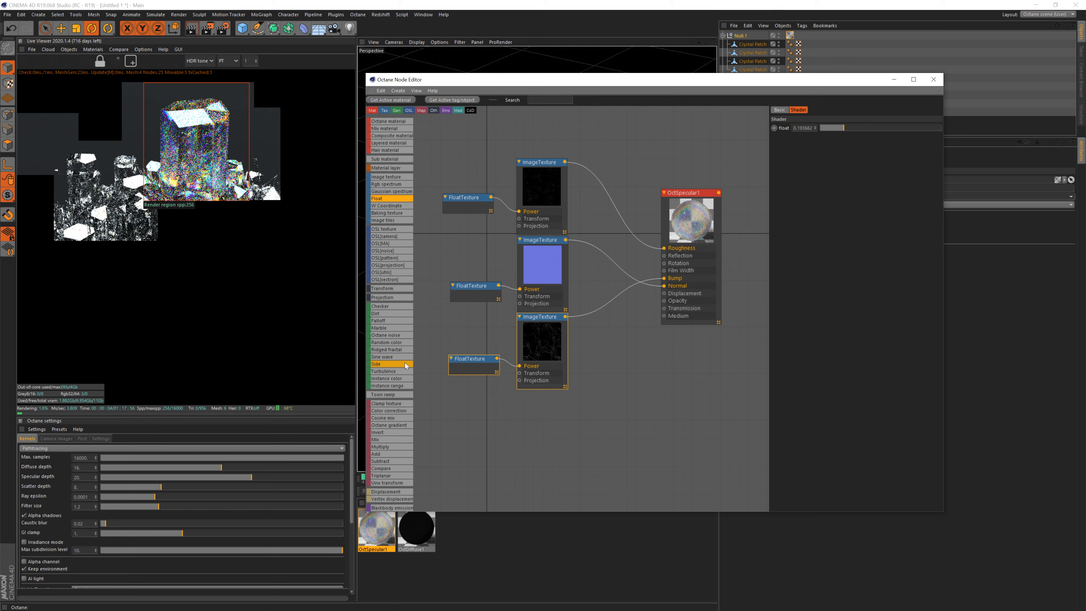
# Try an Invert node between the grunge texture and Roughness with its Float at about 0.077, and delete the Invert node.
pyautogui.moveTo(384, 433); pyautogui.dragTo(579, 220)
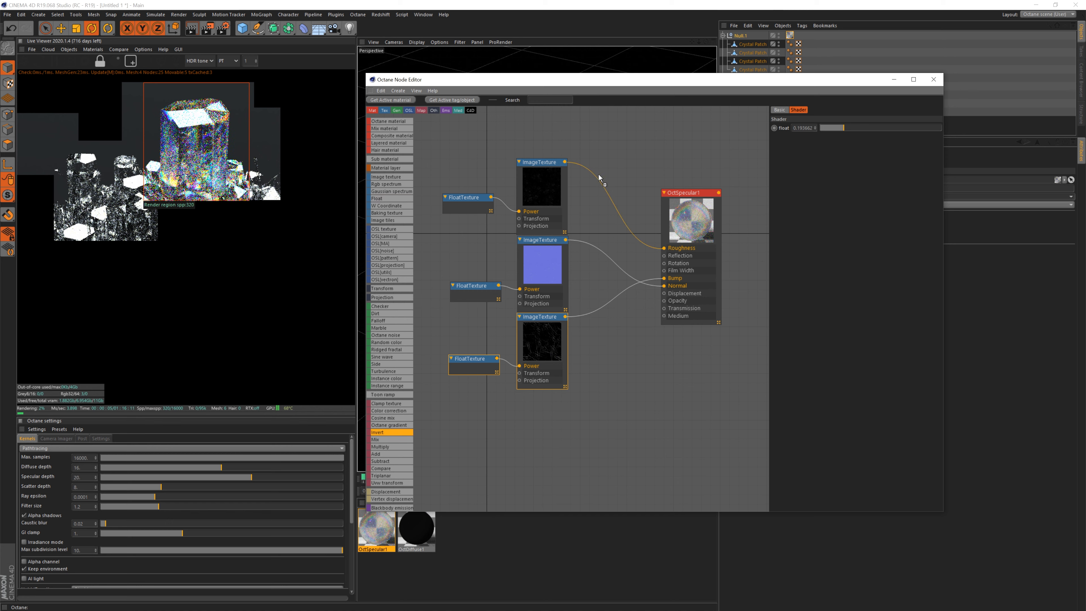
pyautogui.moveTo(596, 178); pyautogui.dragTo(596, 180)
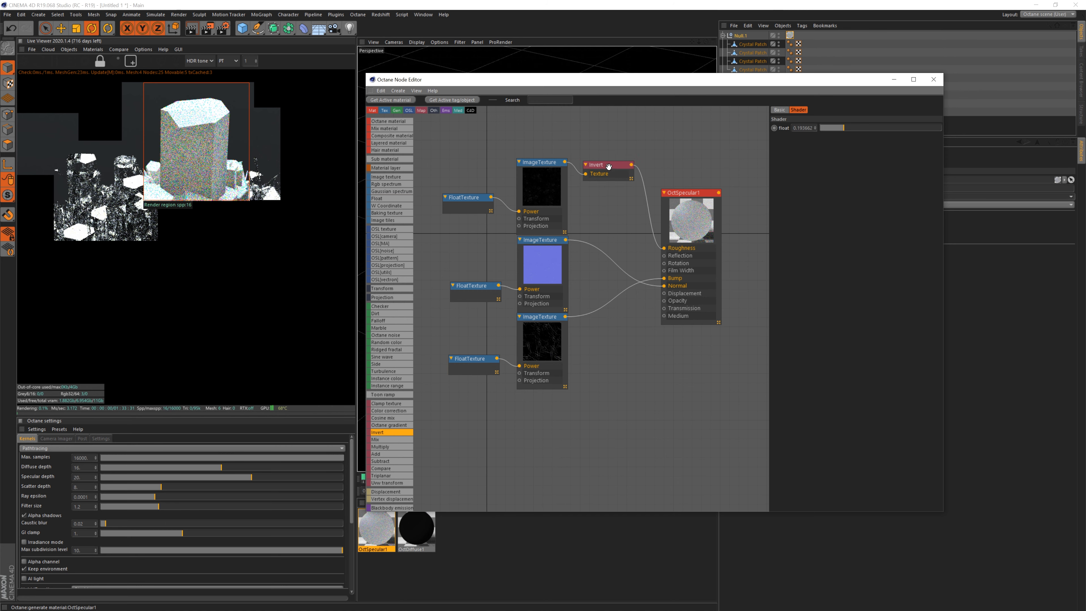
pyautogui.click(471, 200)
pyautogui.moveTo(829, 127)
pyautogui.mouseDown()
pyautogui.moveTo(940, 127)
pyautogui.moveTo(816, 126)
pyautogui.moveTo(826, 128)
pyautogui.mouseUp()
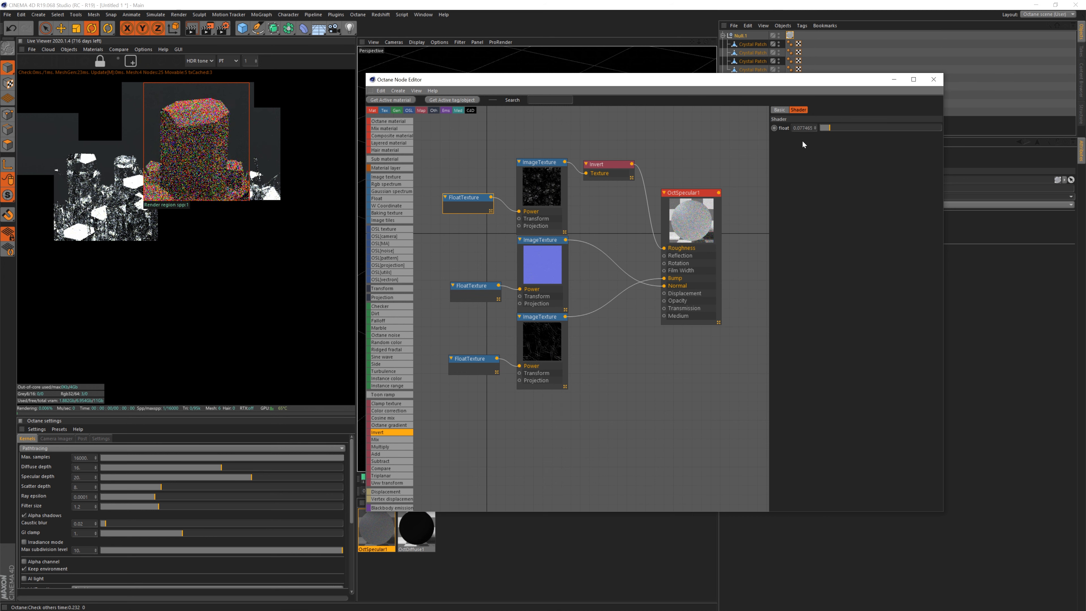
pyautogui.click(616, 165)
pyautogui.press('Delete')
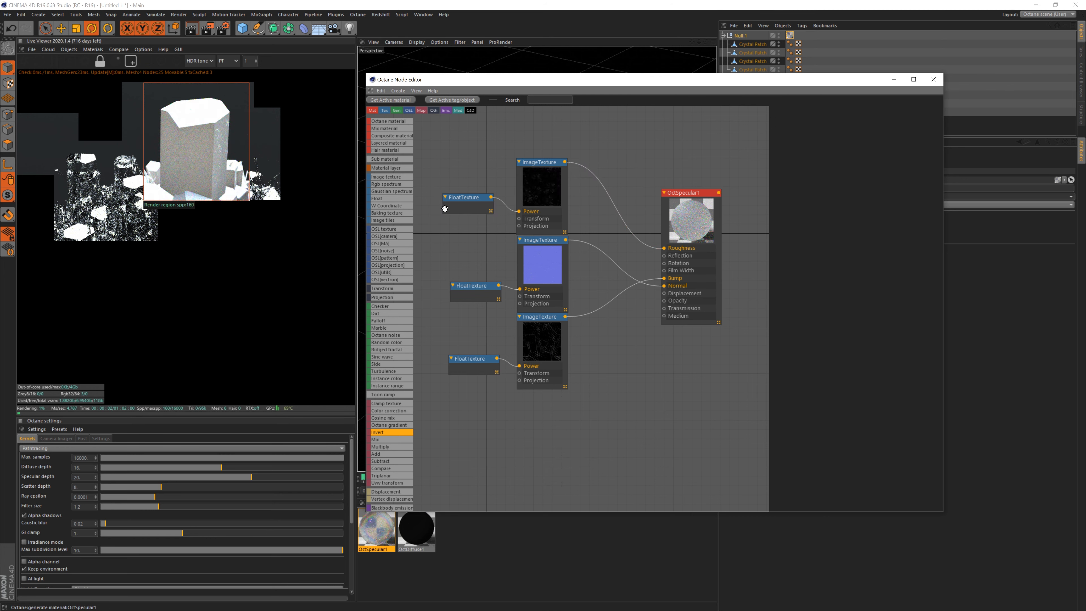
# Replace the image in the roughness texture node with Grunge-BM11-Dirt.
pyautogui.click(552, 162)
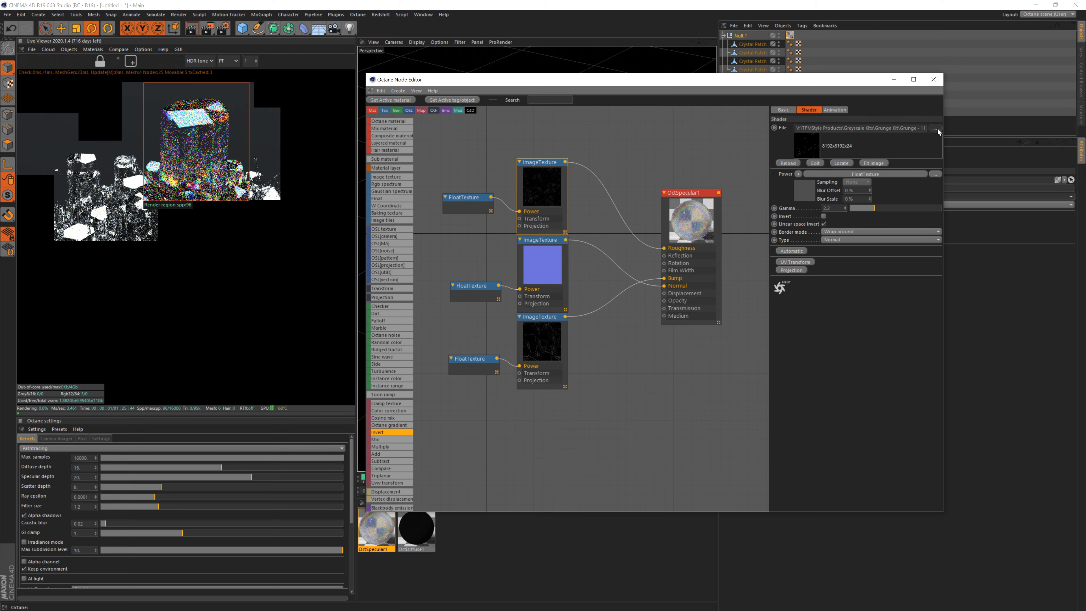
pyautogui.click(937, 129)
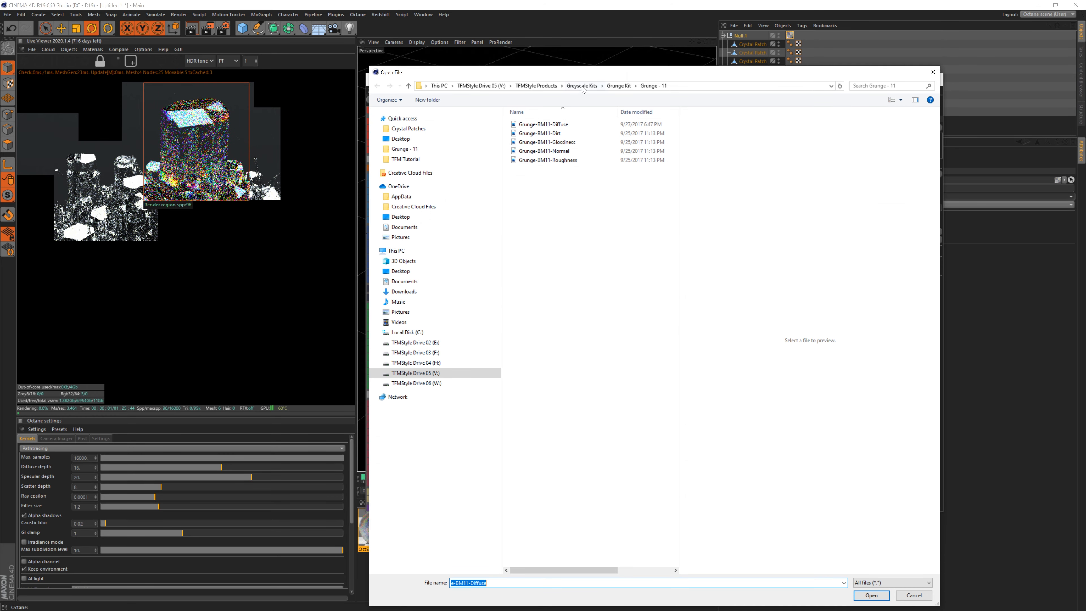
pyautogui.click(555, 133)
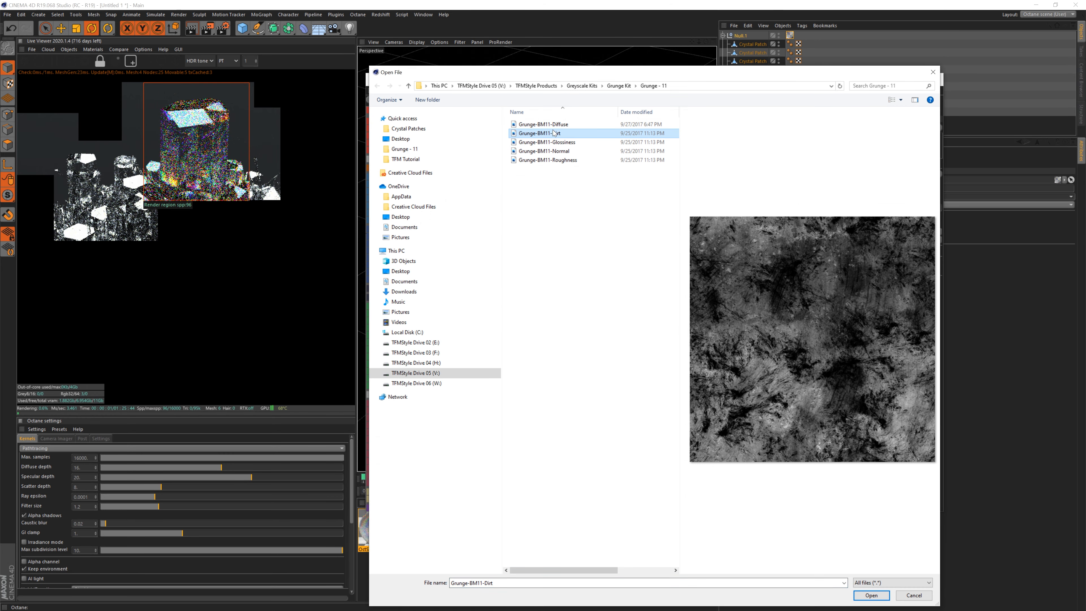
pyautogui.click(871, 595)
pyautogui.click(592, 339)
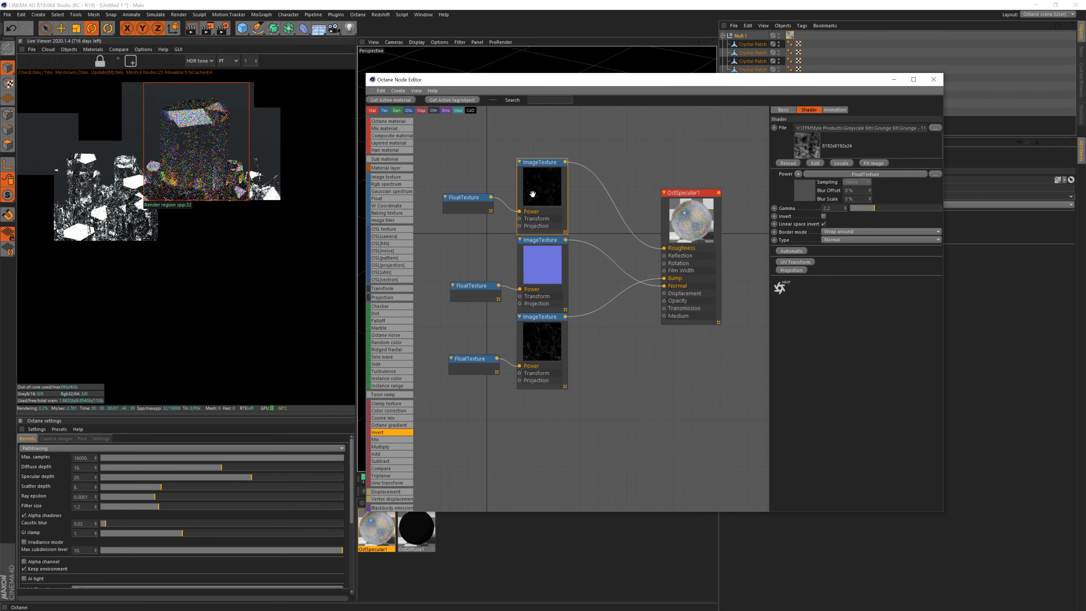
# Set the roughness texture's Float to about 0.38 and the scratch texture's Float to about 1.03.
pyautogui.click(463, 198)
pyautogui.click(865, 127)
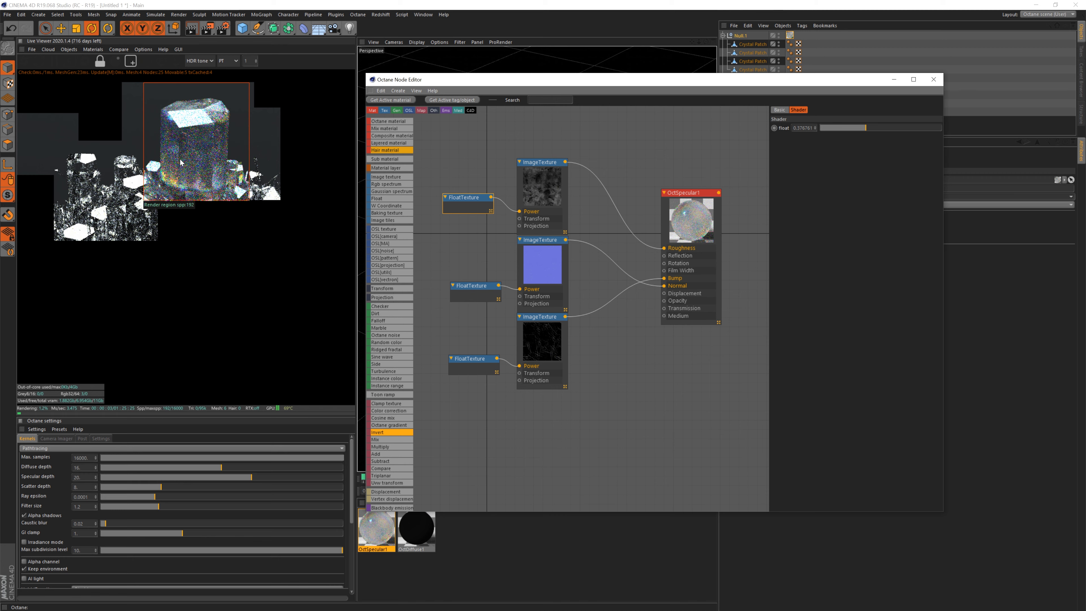
pyautogui.click(489, 391)
pyautogui.click(478, 361)
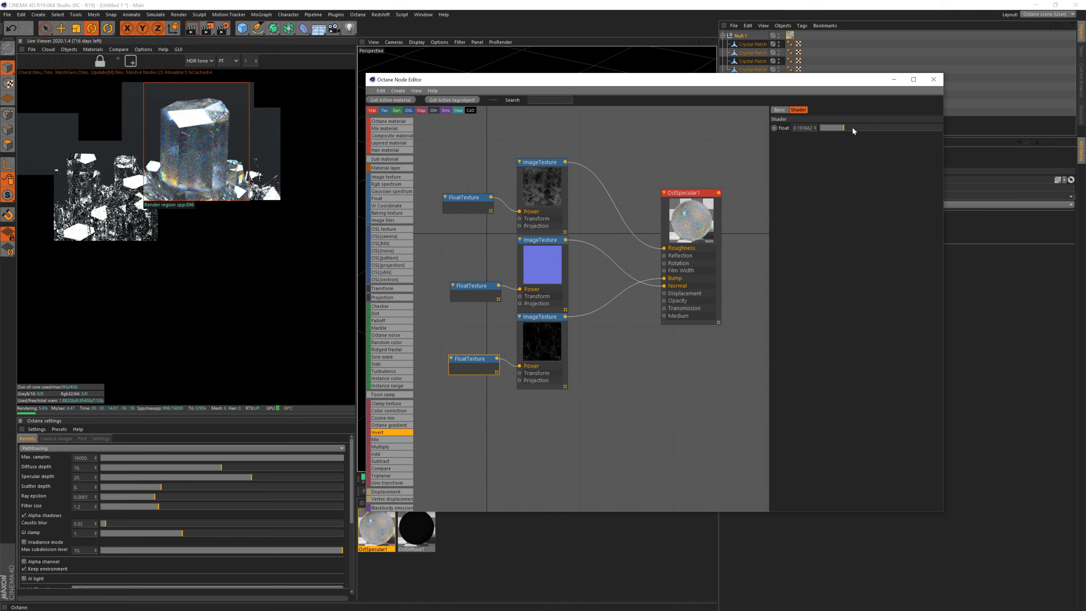
pyautogui.moveTo(852, 128); pyautogui.dragTo(940, 128)
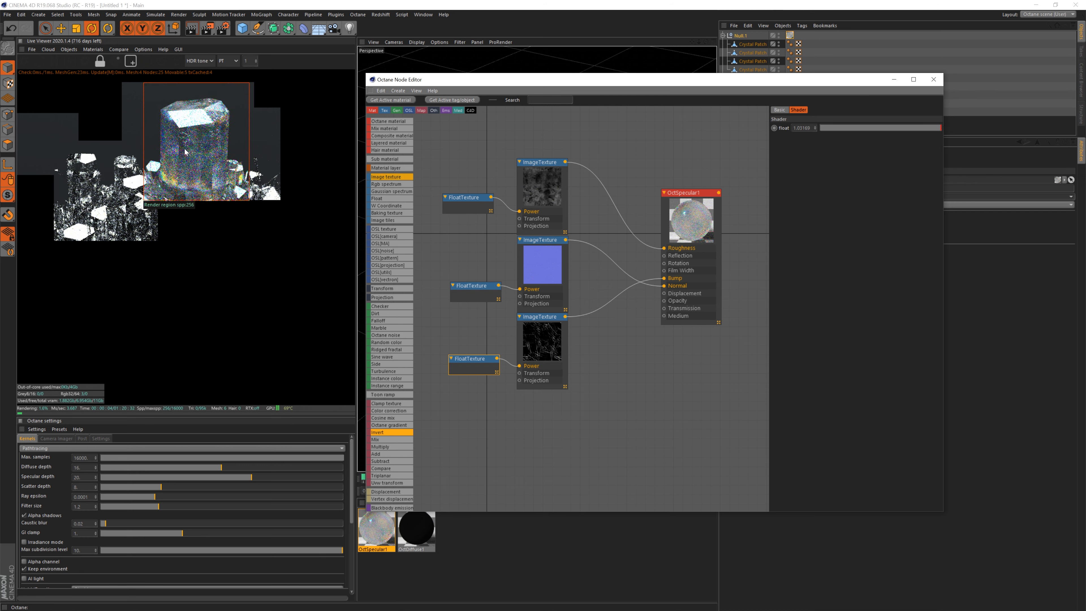
# Add a UV Transform to the scratch texture and scale it uniformly to about 0.57.
pyautogui.click(525, 330)
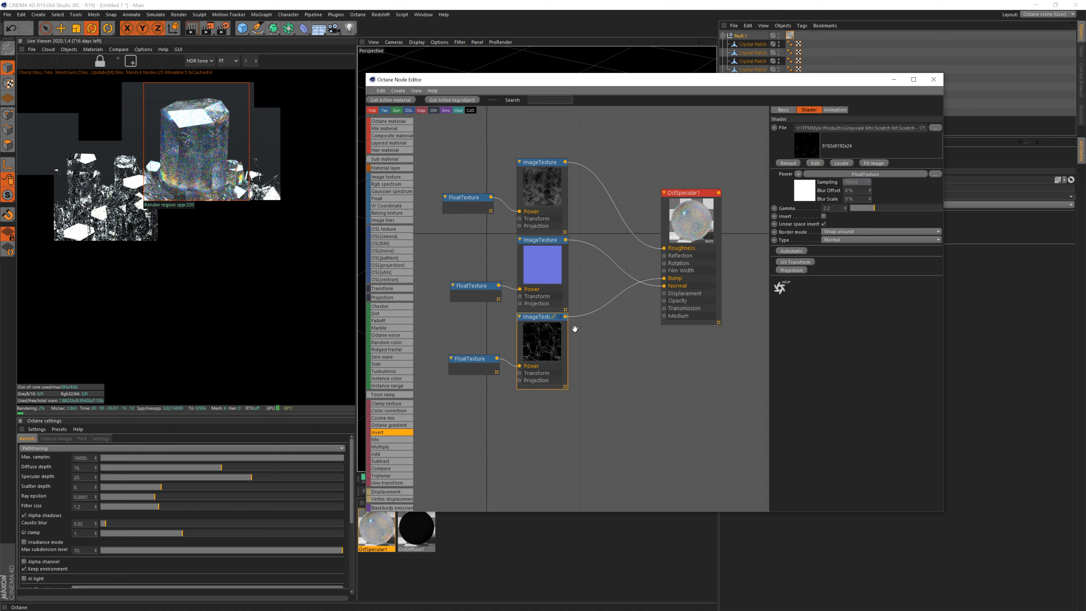
pyautogui.click(798, 263)
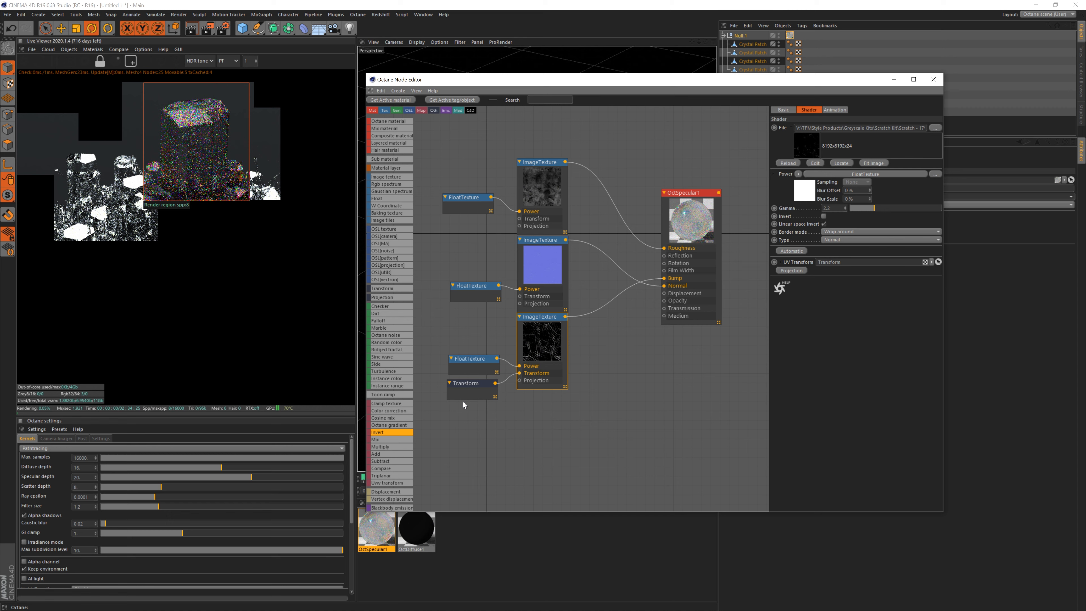
pyautogui.click(470, 385)
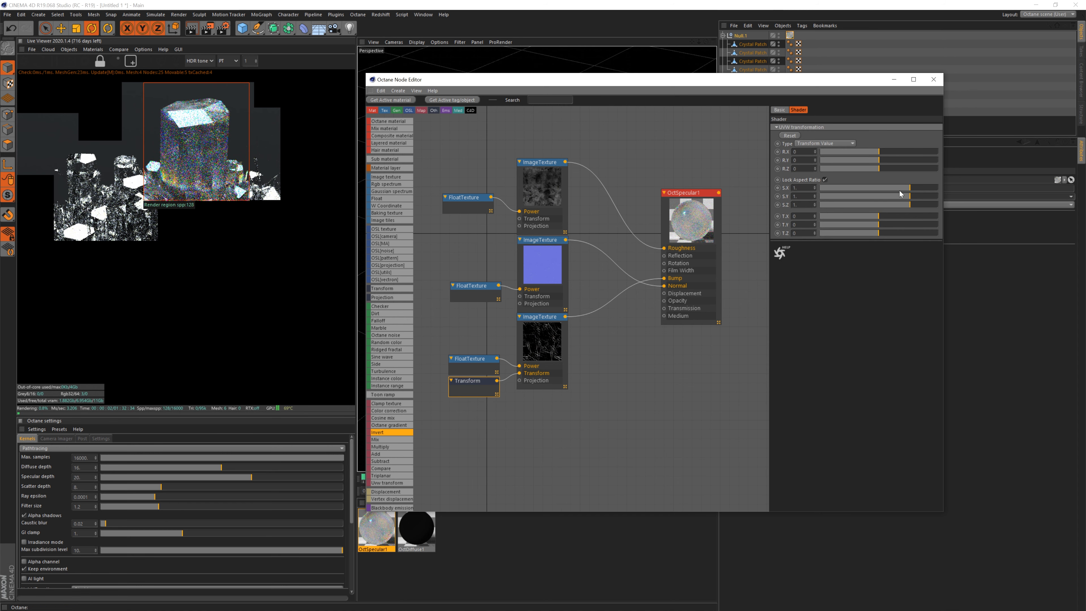
pyautogui.moveTo(904, 192); pyautogui.dragTo(900, 190)
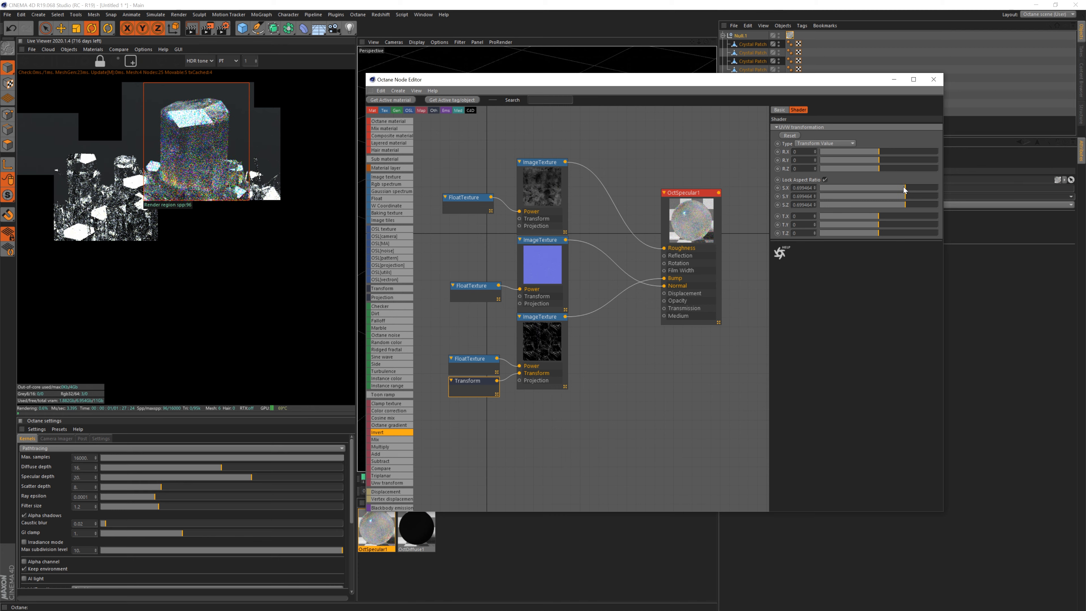
pyautogui.click(902, 191)
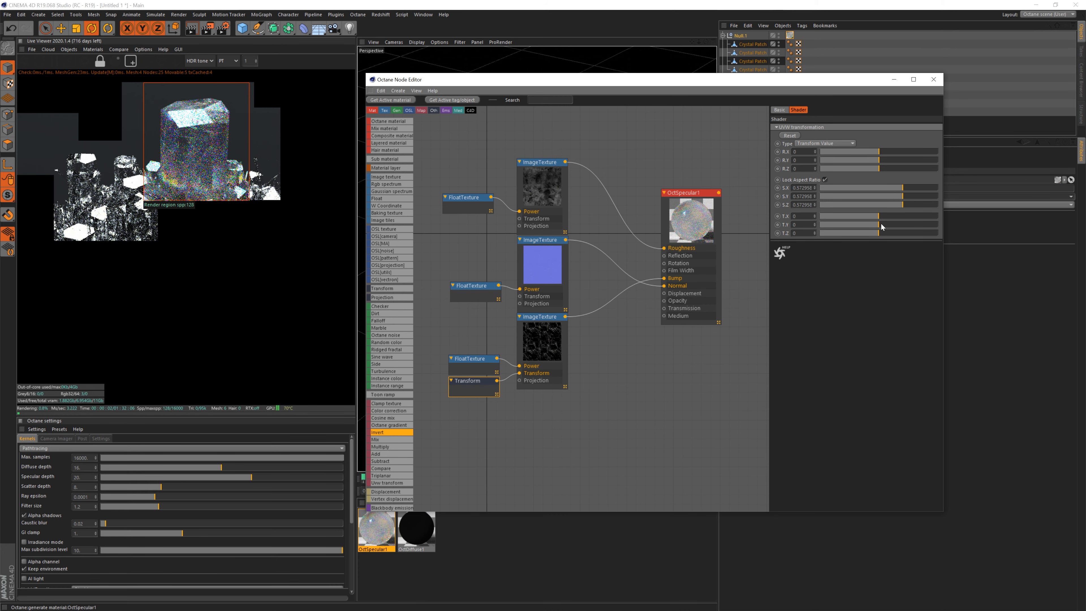
# Offset the scratch texture's UV Transform to about 0.18 in T.Y and about 0.30 in T.Z.
pyautogui.click(890, 225)
pyautogui.click(896, 232)
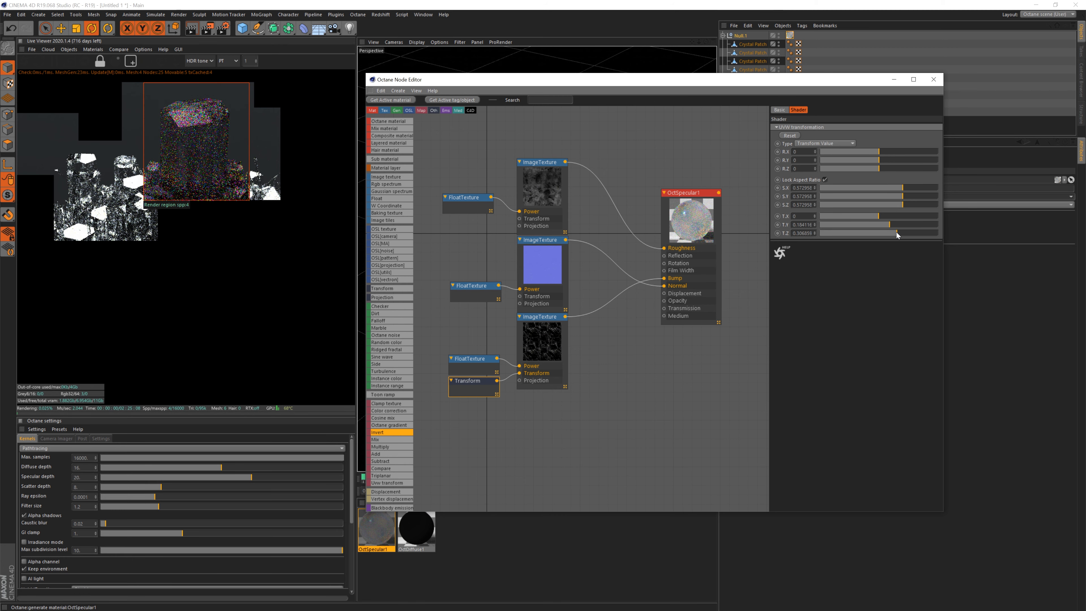
# Add a UV Transform to the normal map's image texture and scale it uniformly to about 0.57.
pyautogui.click(474, 286)
pyautogui.click(544, 249)
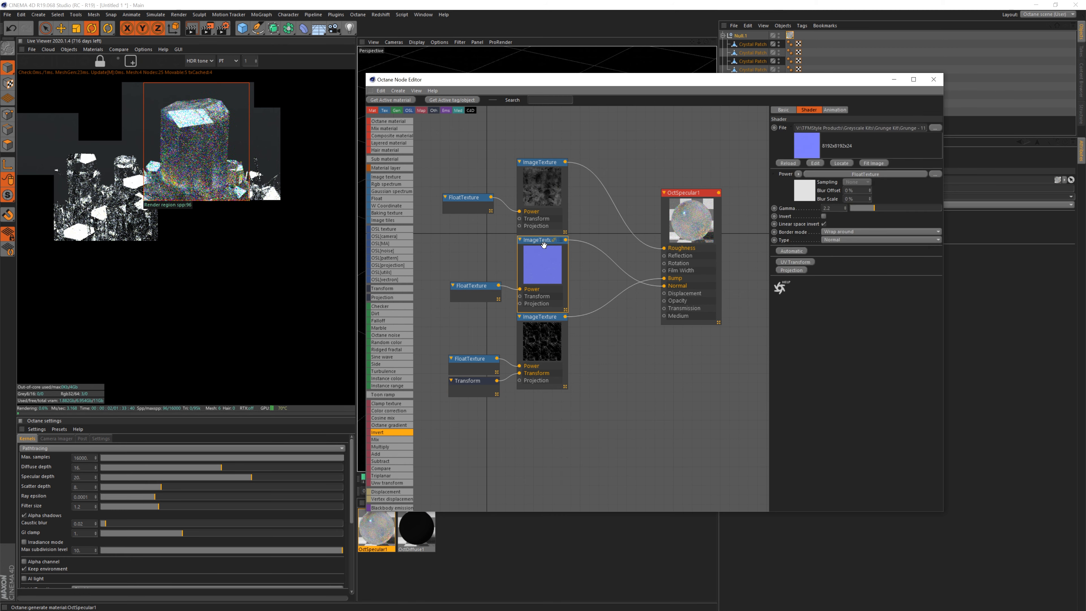
pyautogui.click(800, 263)
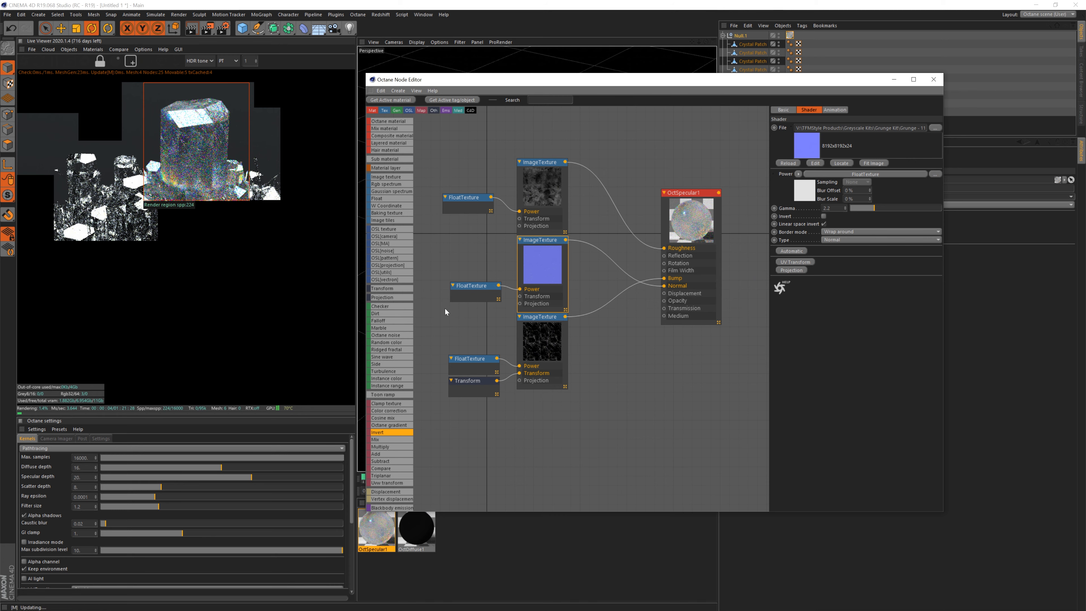
pyautogui.moveTo(473, 308); pyautogui.dragTo(476, 308)
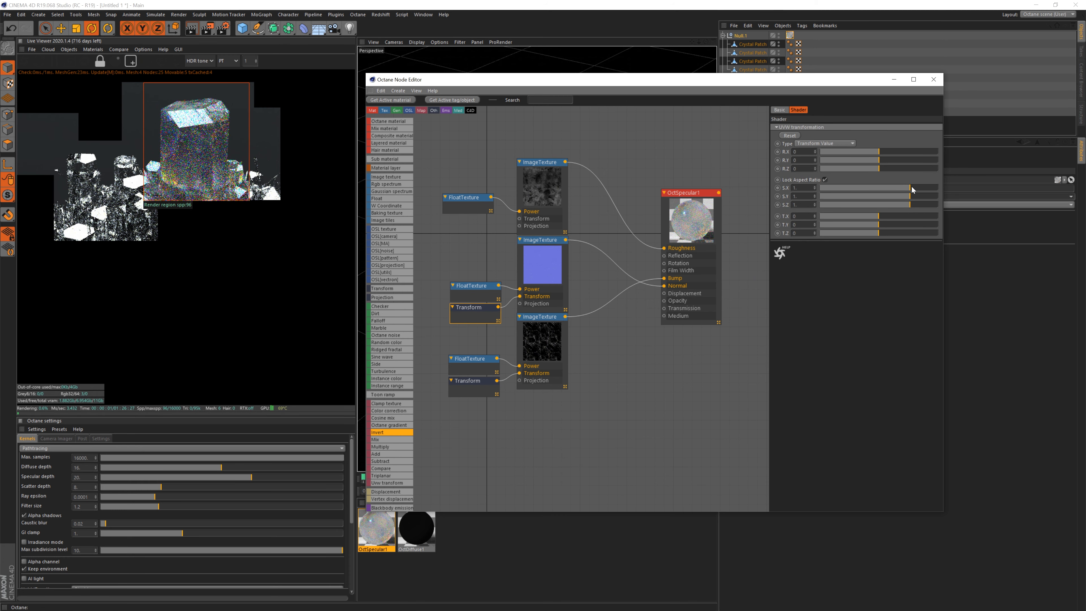
pyautogui.moveTo(902, 191); pyautogui.dragTo(897, 189)
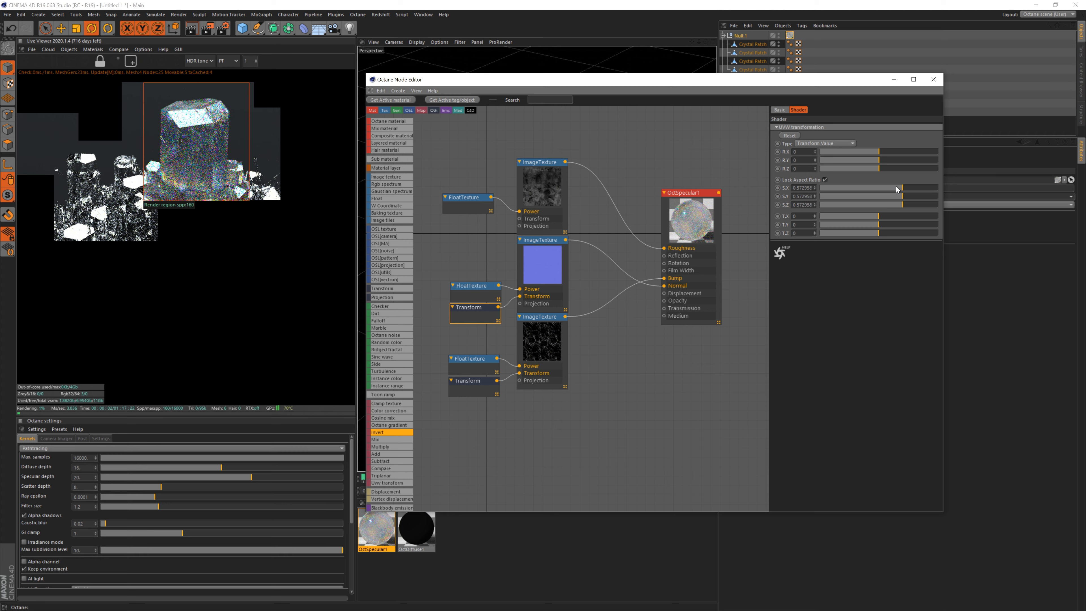
# Turn off the Live Viewer's resolution lock and render region to render the full cluster, and close the node editor.
pyautogui.click(102, 62)
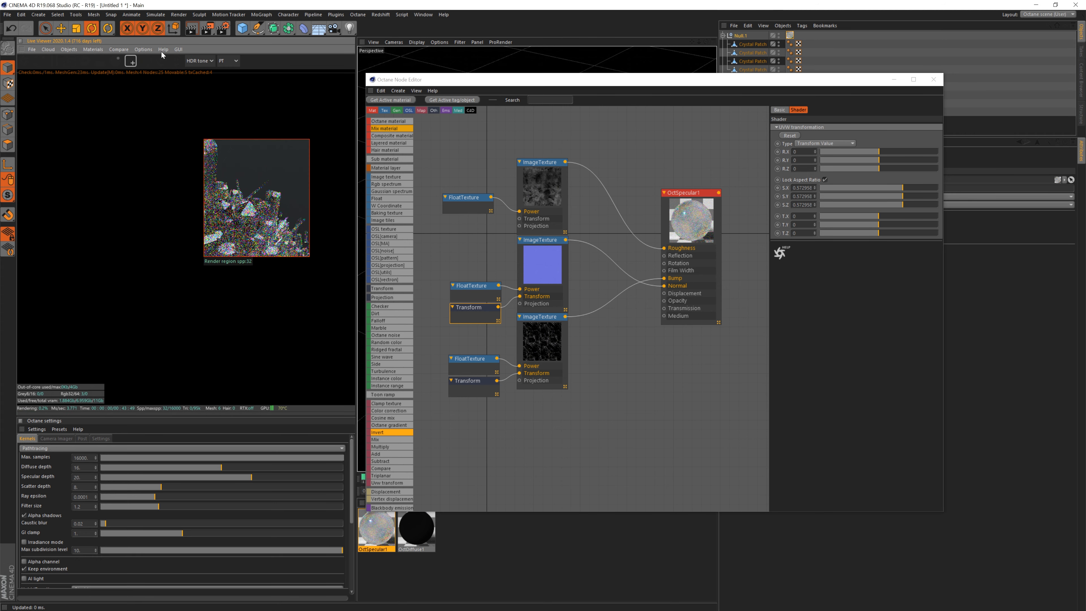
pyautogui.click(131, 62)
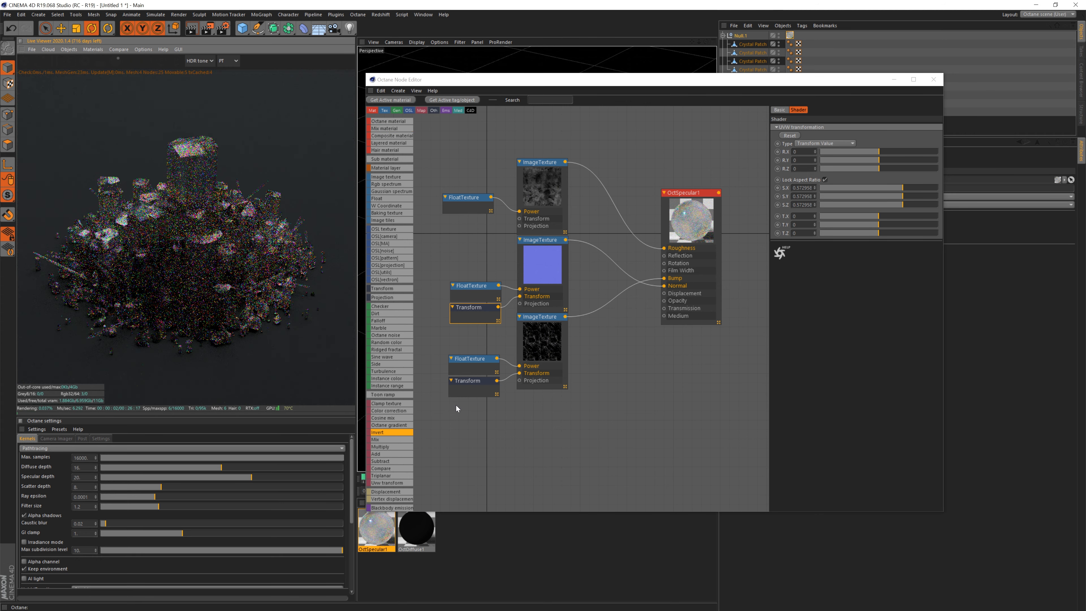
pyautogui.click(936, 80)
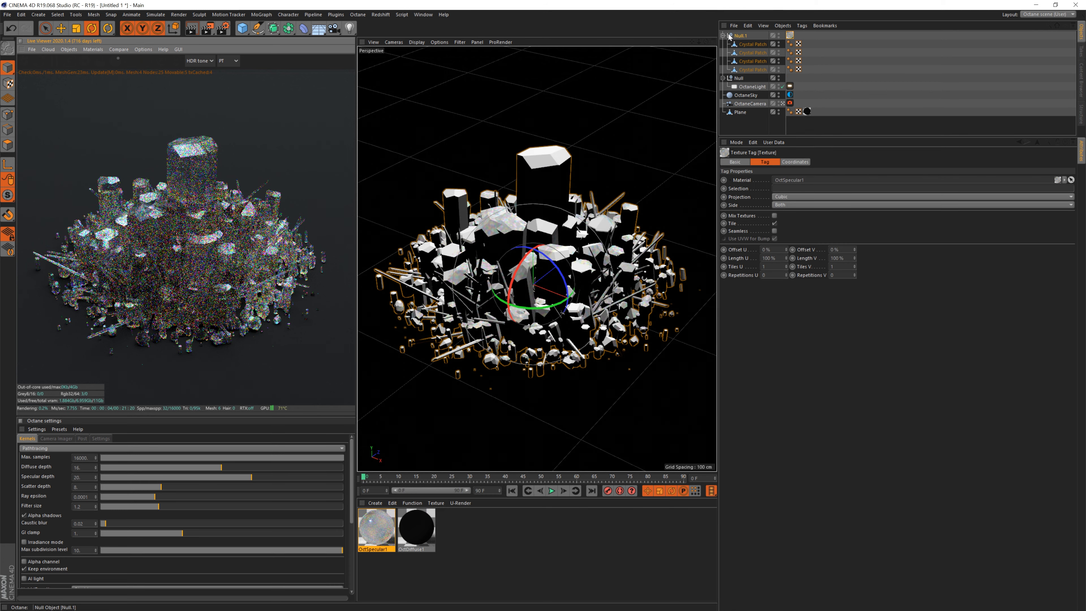
# Open the ground plane's OctDiffuse1 material and change its material type from Diffuse to Glossy.
pyautogui.doubleClick(416, 527)
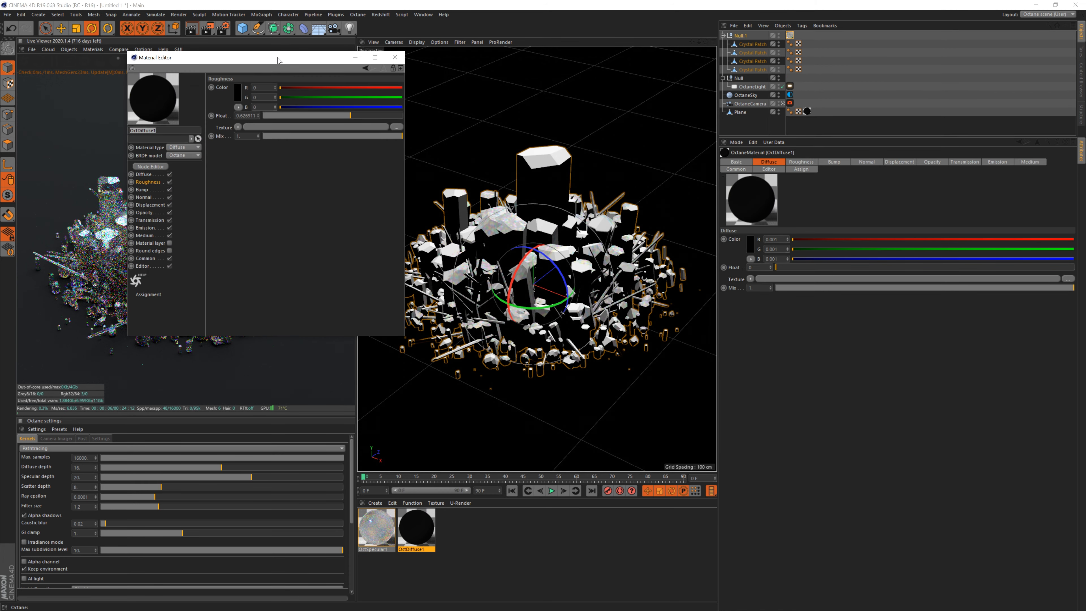
pyautogui.moveTo(278, 60); pyautogui.dragTo(624, 47)
pyautogui.click(496, 153)
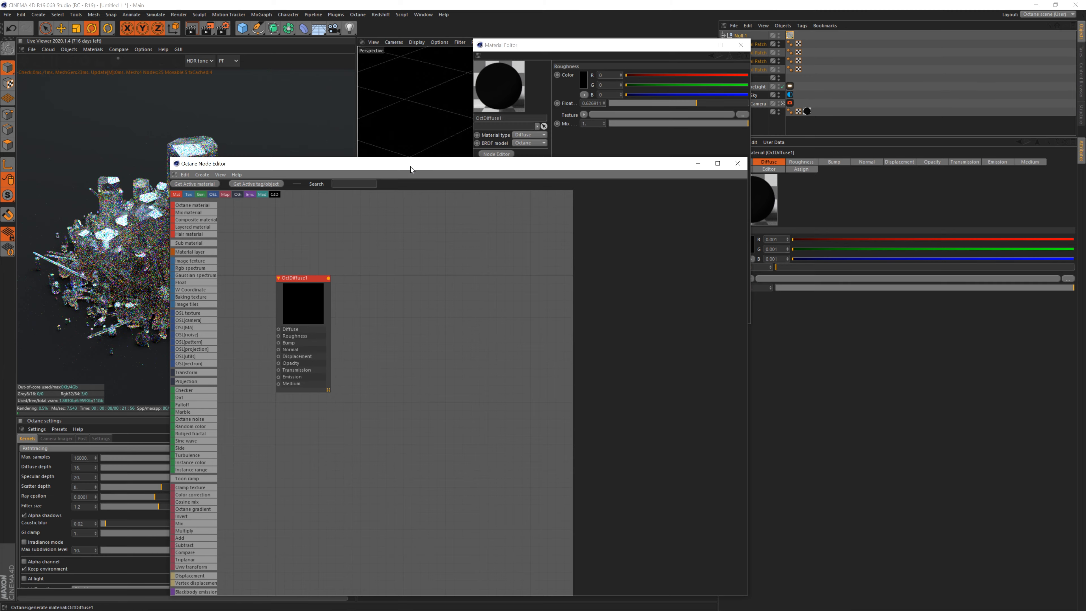
pyautogui.moveTo(410, 169); pyautogui.dragTo(813, 80)
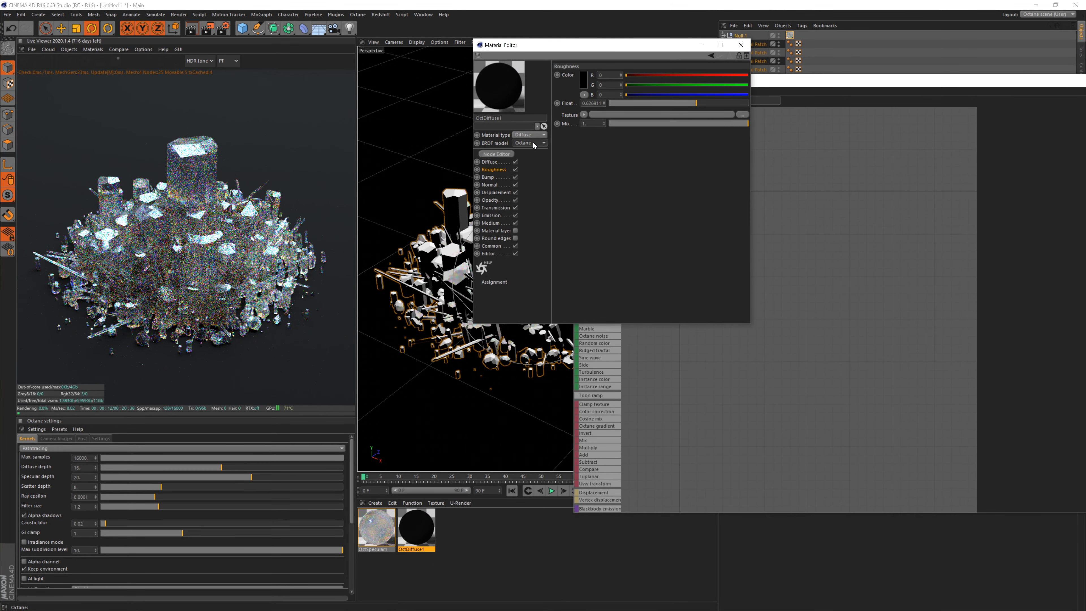
pyautogui.click(530, 134)
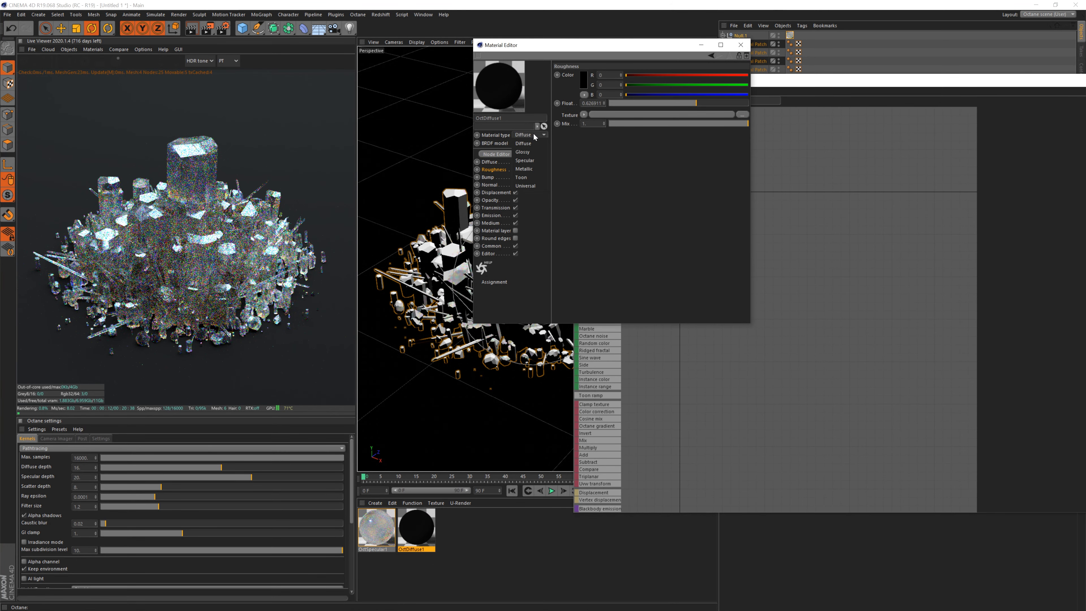
pyautogui.click(530, 154)
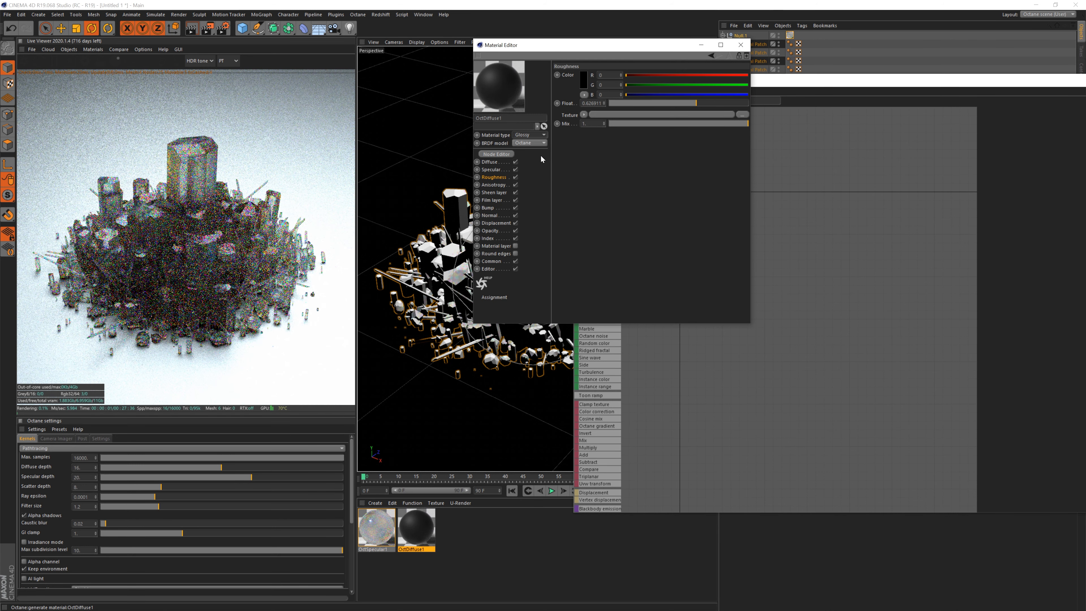
# Open the OctDiffuse1 material's node graph and add two Image Texture nodes beside the material node.
pyautogui.click(496, 154)
pyautogui.moveTo(608, 163); pyautogui.dragTo(721, 155, button='middle')
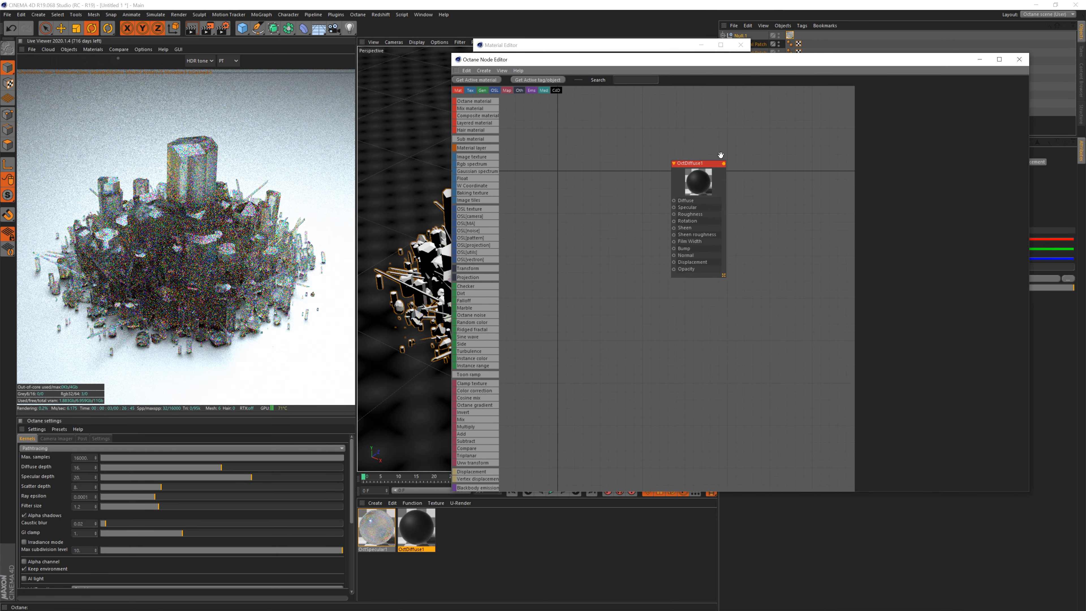
pyautogui.moveTo(721, 163); pyautogui.dragTo(738, 153)
pyautogui.moveTo(475, 157); pyautogui.dragTo(629, 150)
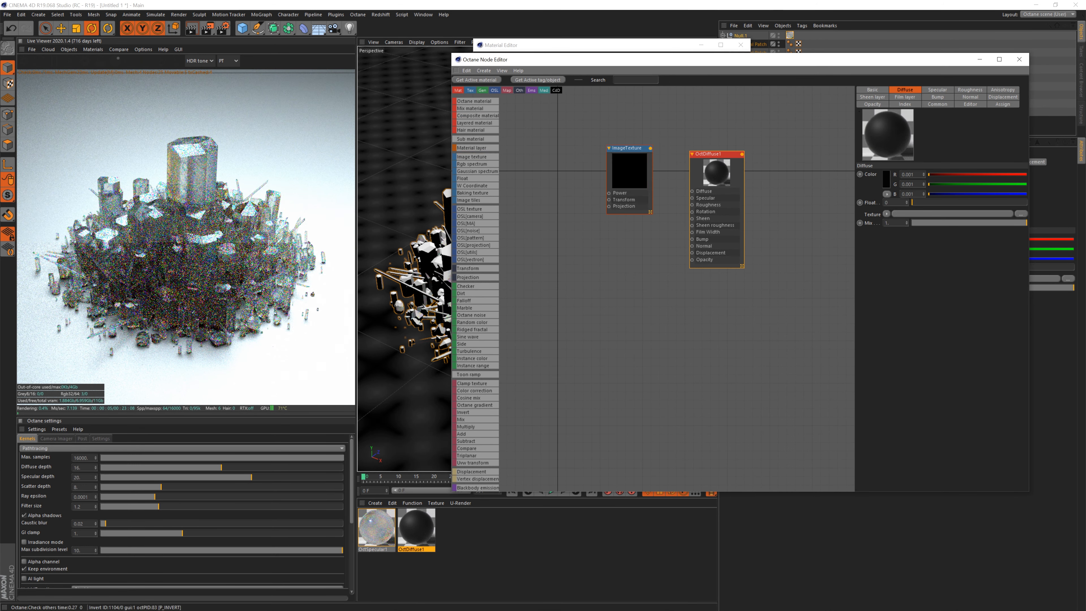
pyautogui.click(629, 148)
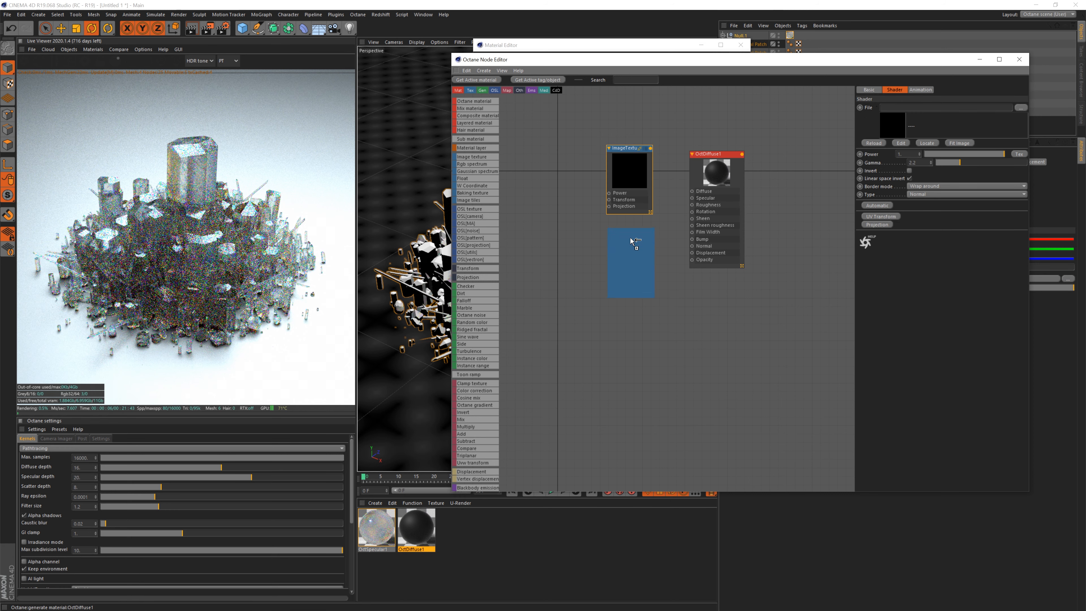
pyautogui.moveTo(634, 241); pyautogui.dragTo(635, 242)
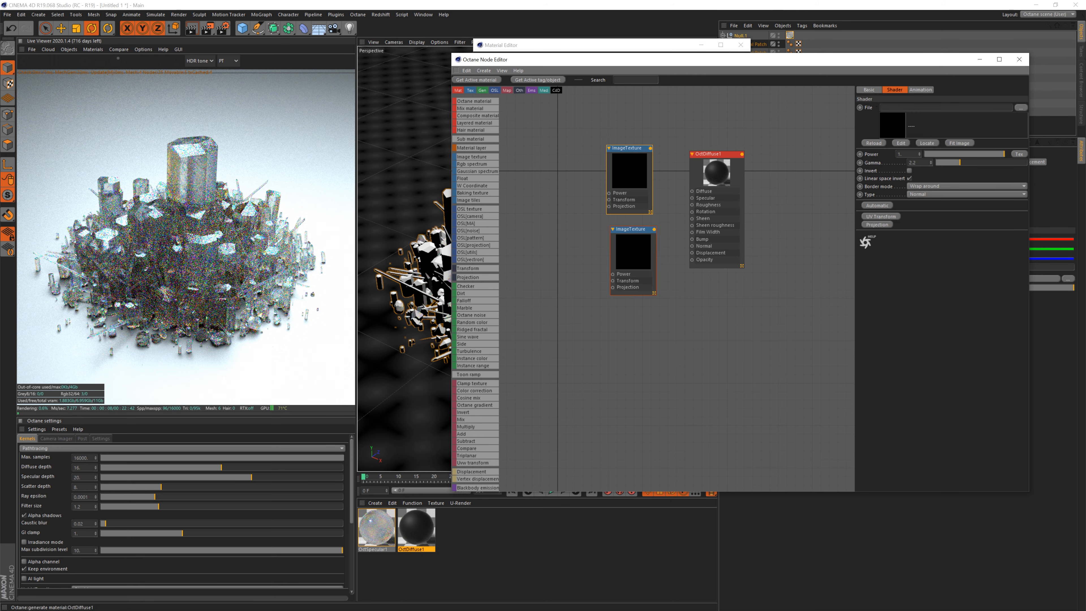
# Load Grunge-BM19-Dirt from the Grunge - 19 folder into the first image texture without copying it to the project.
pyautogui.click(1020, 108)
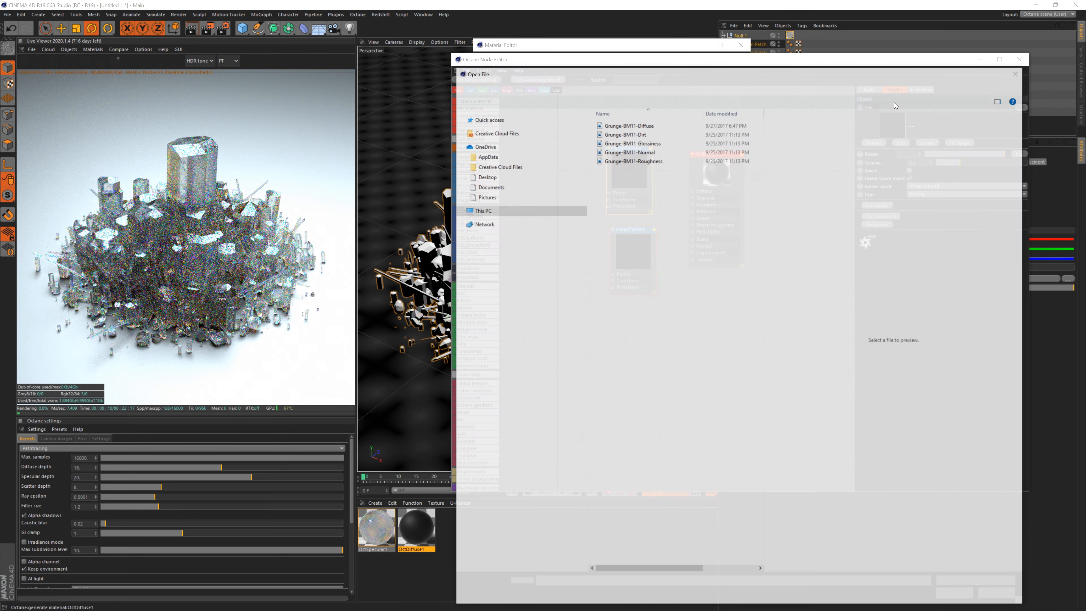
pyautogui.click(666, 86)
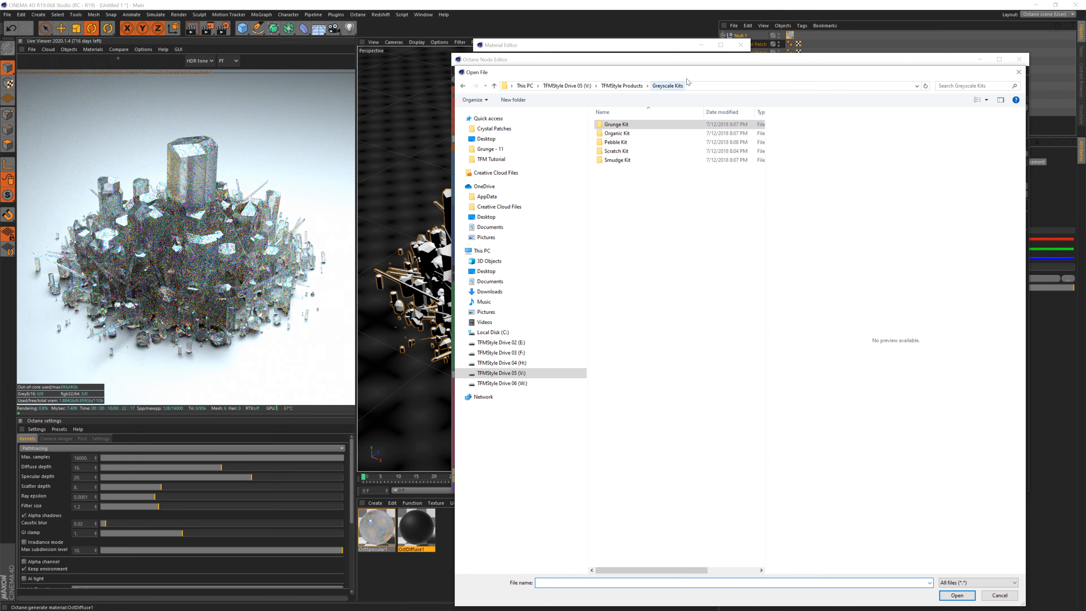
pyautogui.doubleClick(647, 123)
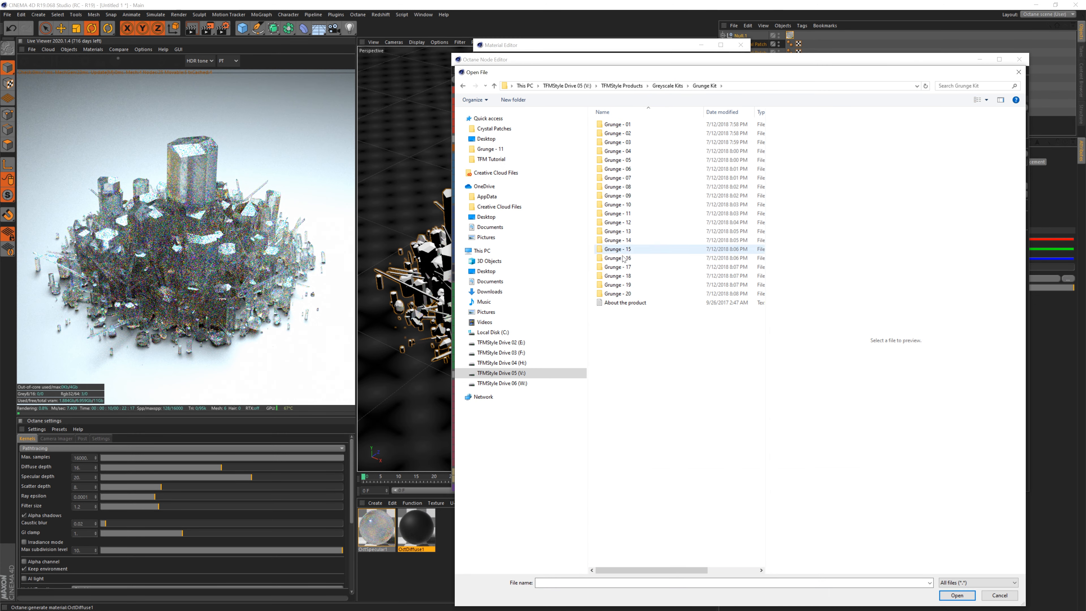
pyautogui.doubleClick(638, 285)
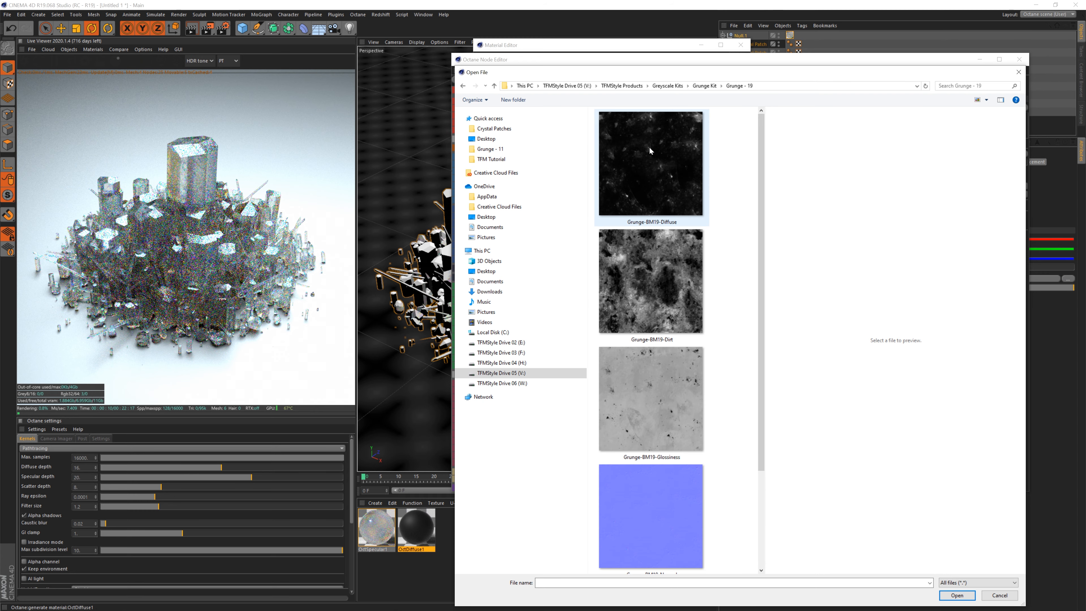
pyautogui.click(657, 160)
pyautogui.click(646, 275)
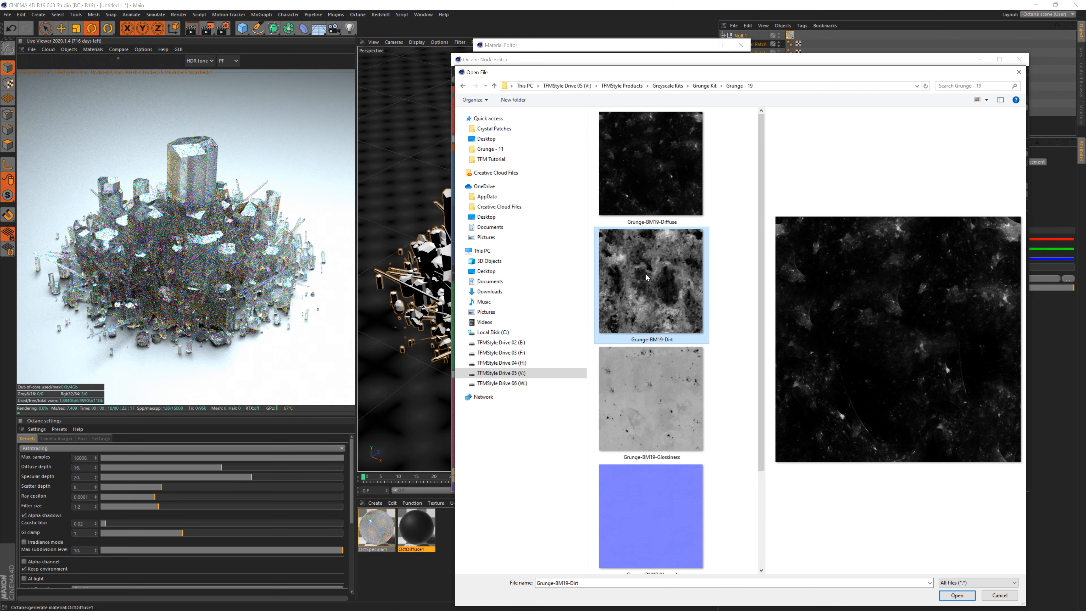
pyautogui.click(957, 596)
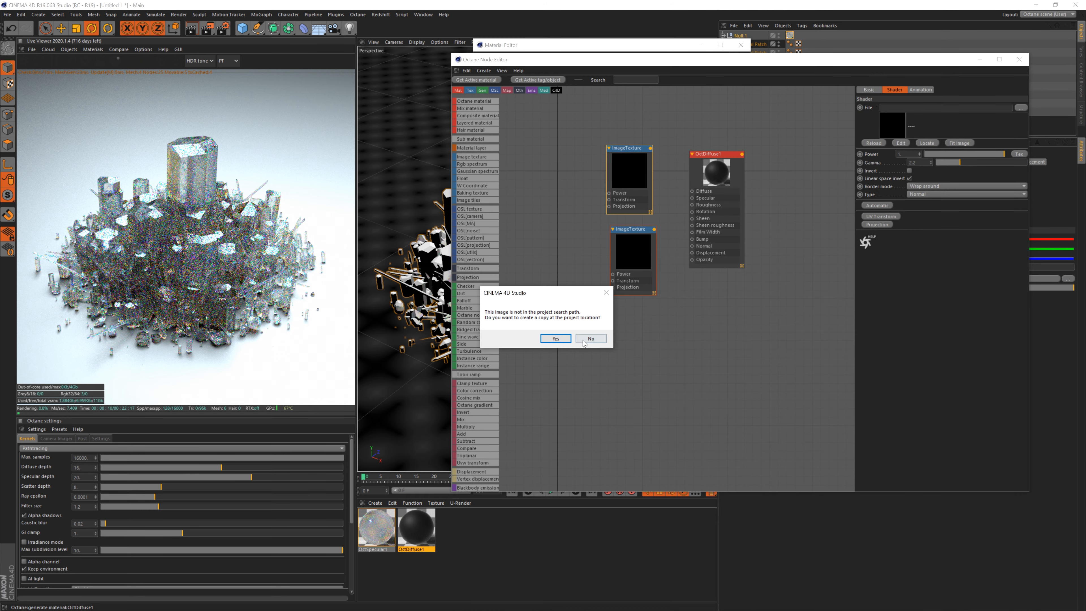
pyautogui.click(591, 340)
# Load Grunge-BM19-Normal into the second image texture without copying it, and connect it to Normal and the dirt texture to Roughness.
pyautogui.moveTo(639, 231); pyautogui.dragTo(633, 225)
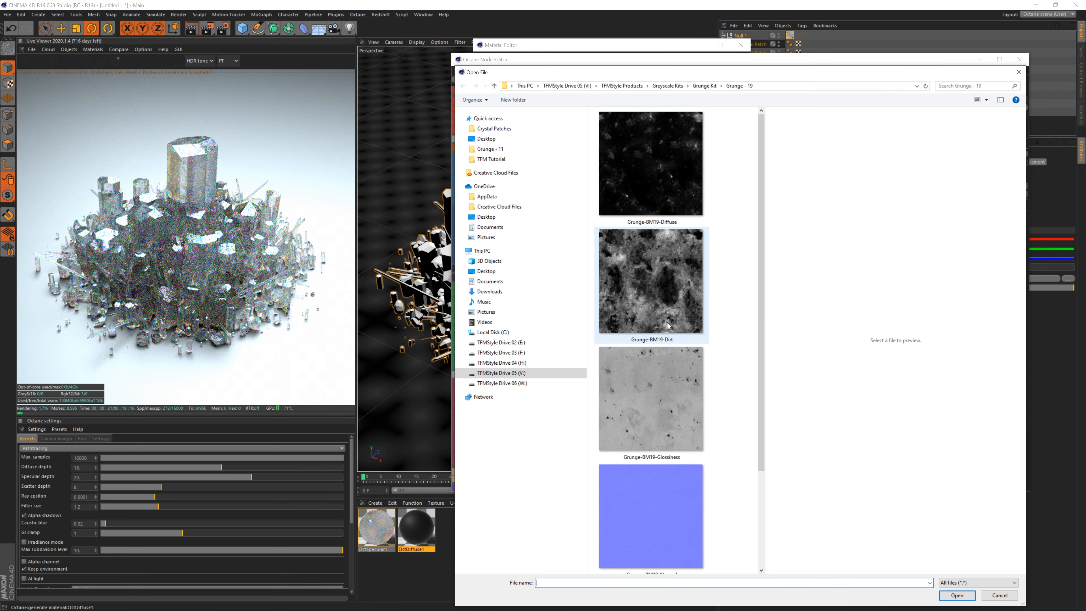
pyautogui.scroll(-2, 652, 377)
pyautogui.click(653, 377)
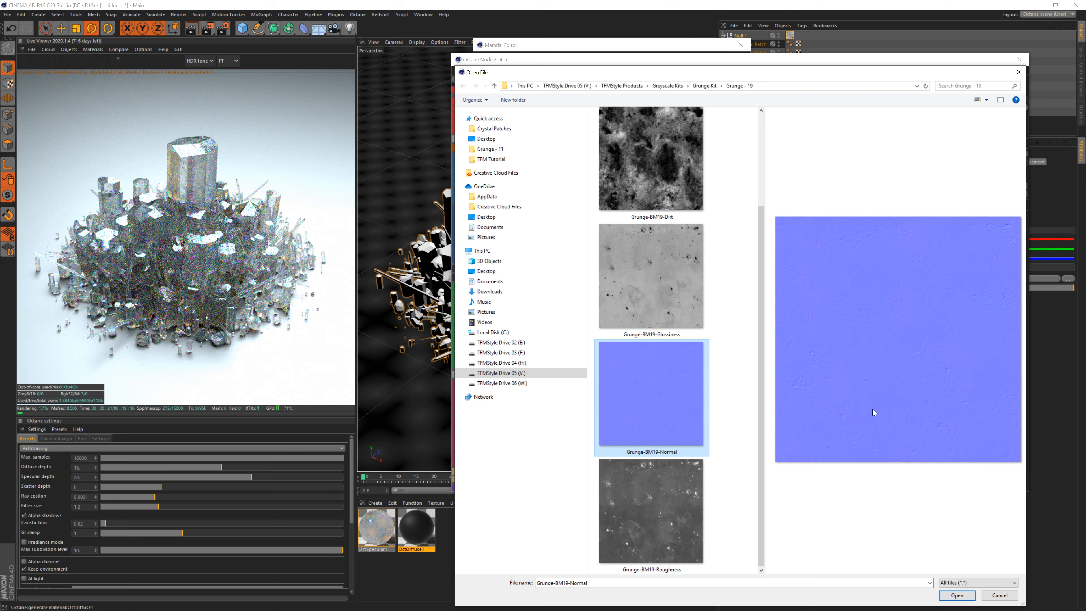
pyautogui.click(957, 595)
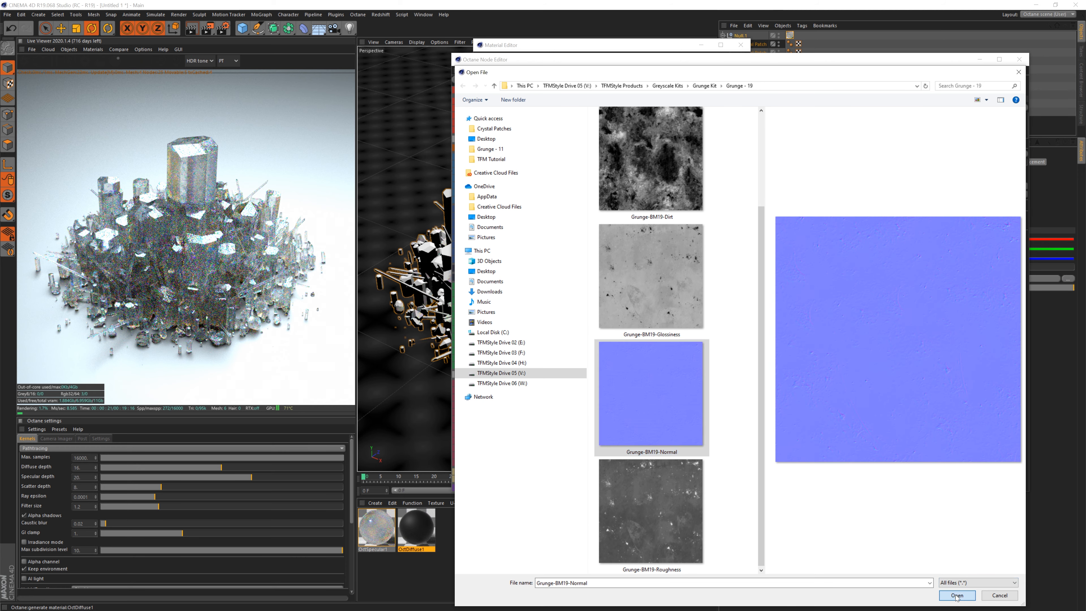
pyautogui.click(591, 339)
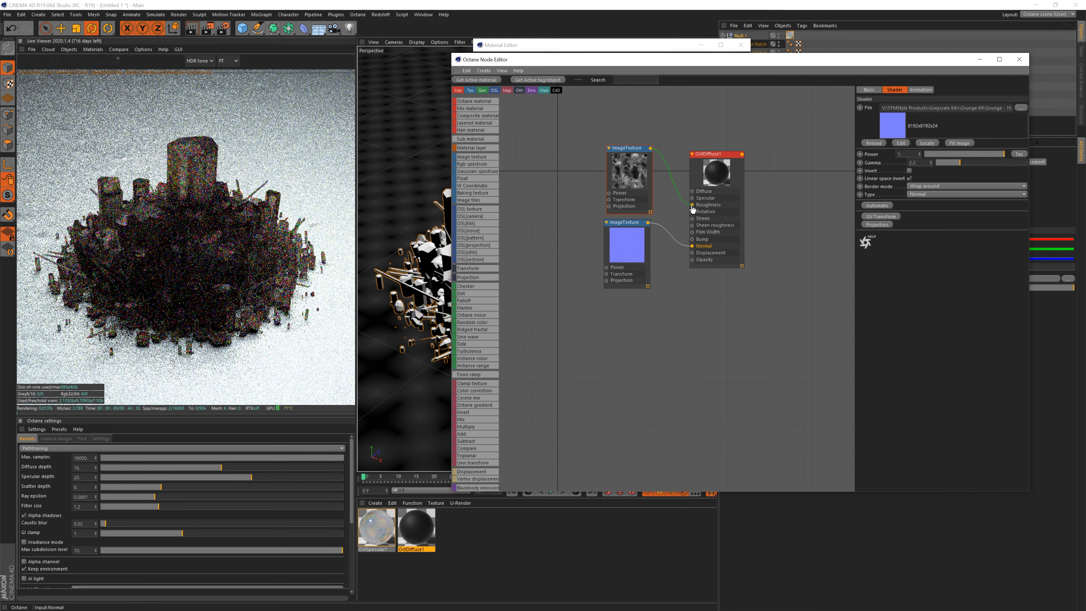
pyautogui.moveTo(693, 209); pyautogui.dragTo(693, 205)
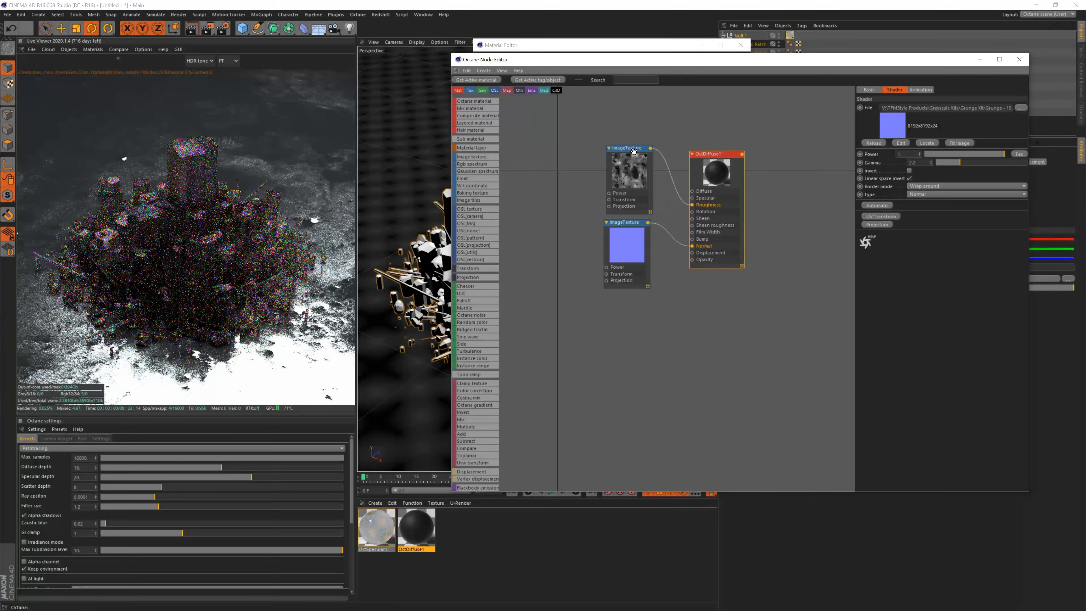
# Add a UV Transform to the dirt texture with uniform scale about 0.14, T.Y about 0.09 and T.Z about 0.31.
pyautogui.moveTo(635, 154); pyautogui.dragTo(632, 158)
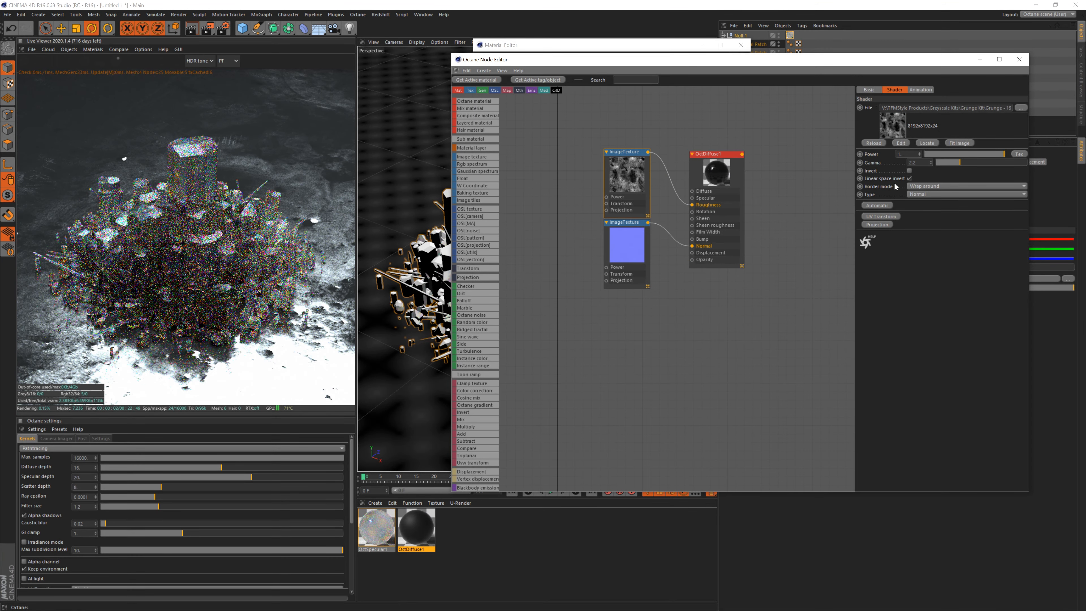
pyautogui.click(881, 216)
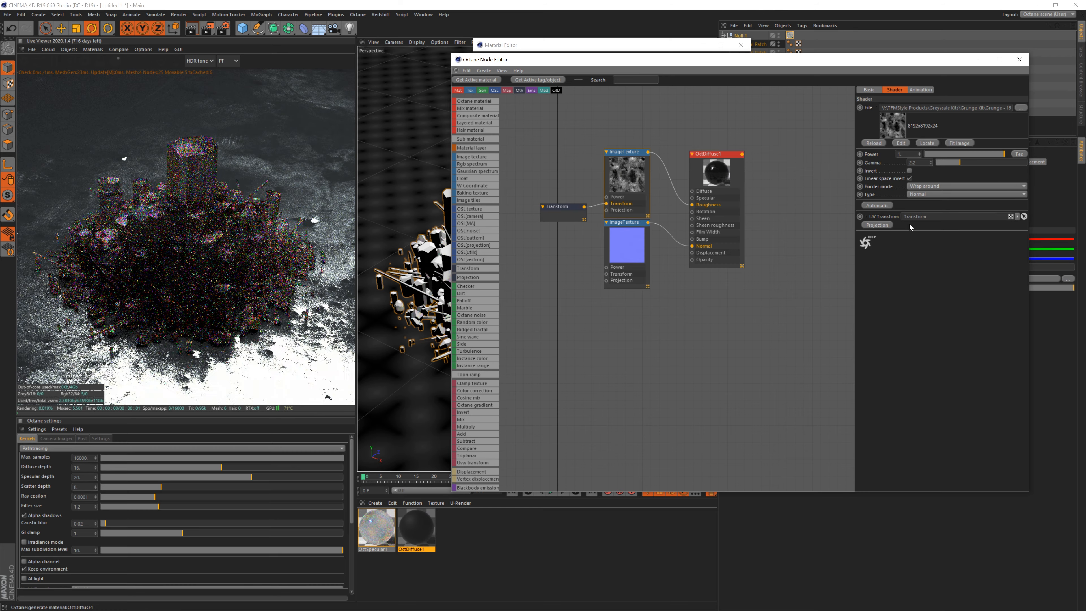
pyautogui.moveTo(991, 172); pyautogui.dragTo(983, 216)
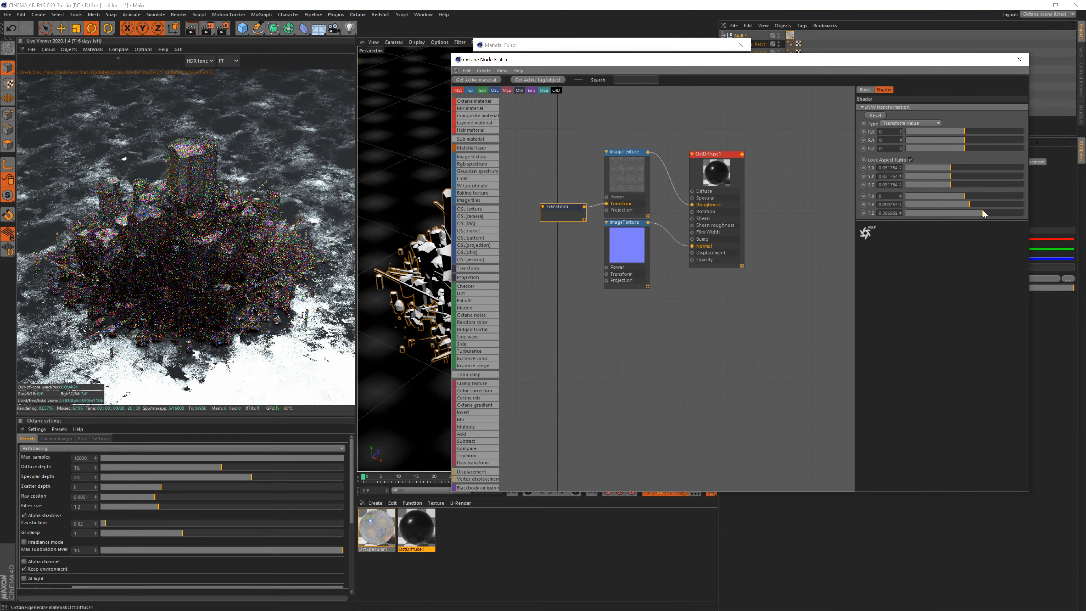
pyautogui.moveTo(960, 170); pyautogui.dragTo(969, 171)
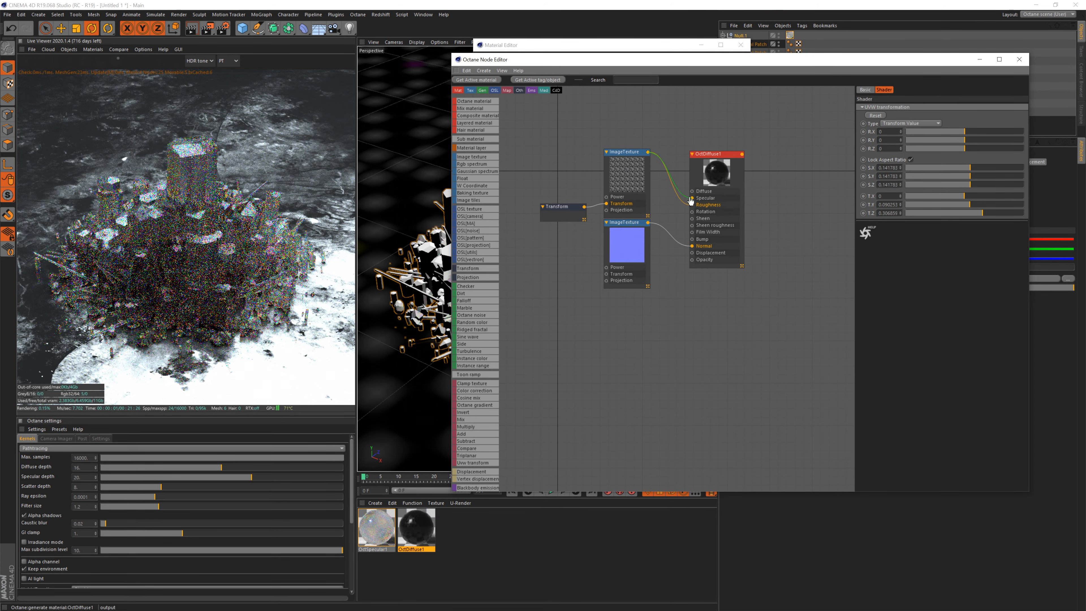
# Try connecting the dirt texture to the ground material's Specular input as well, and remove that connection.
pyautogui.moveTo(690, 201); pyautogui.dragTo(692, 198)
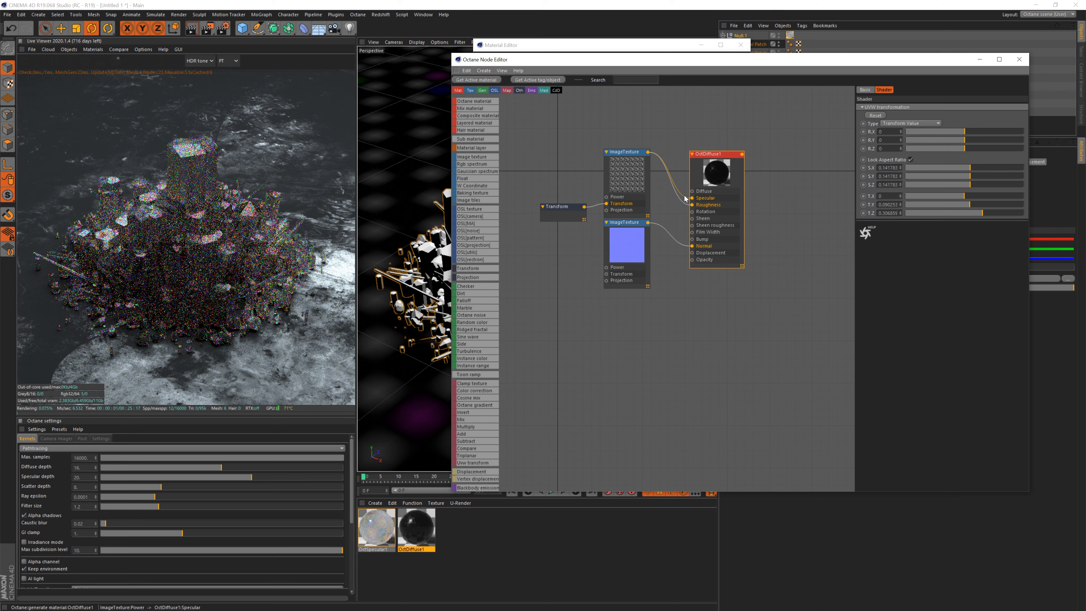
pyautogui.click(685, 199)
# Disable the ground material's Diffuse channel and lower its Specular float to about 0.08.
pyautogui.click(716, 162)
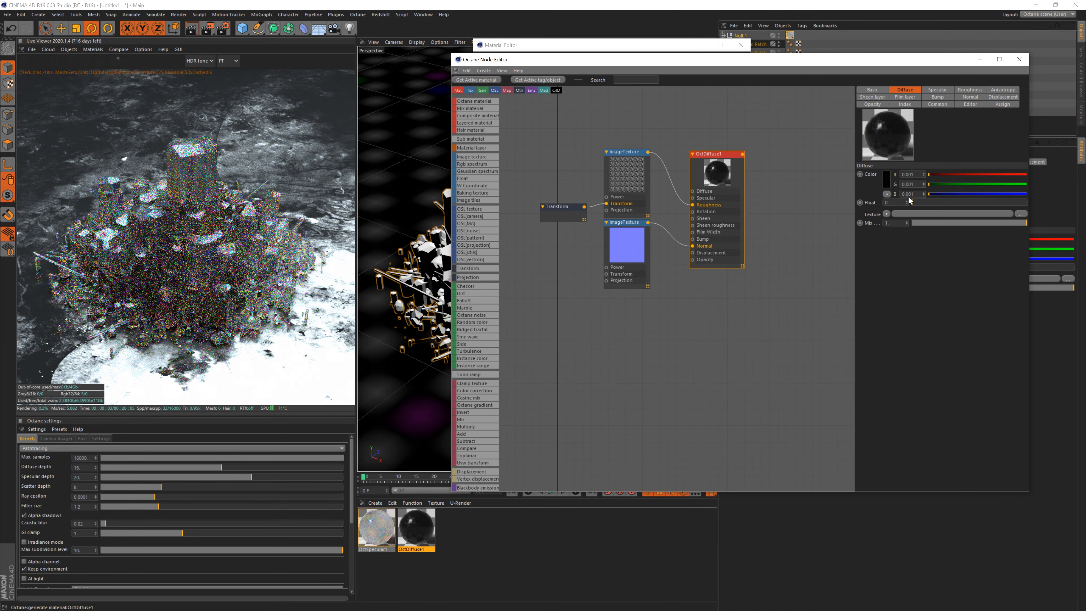
pyautogui.click(877, 91)
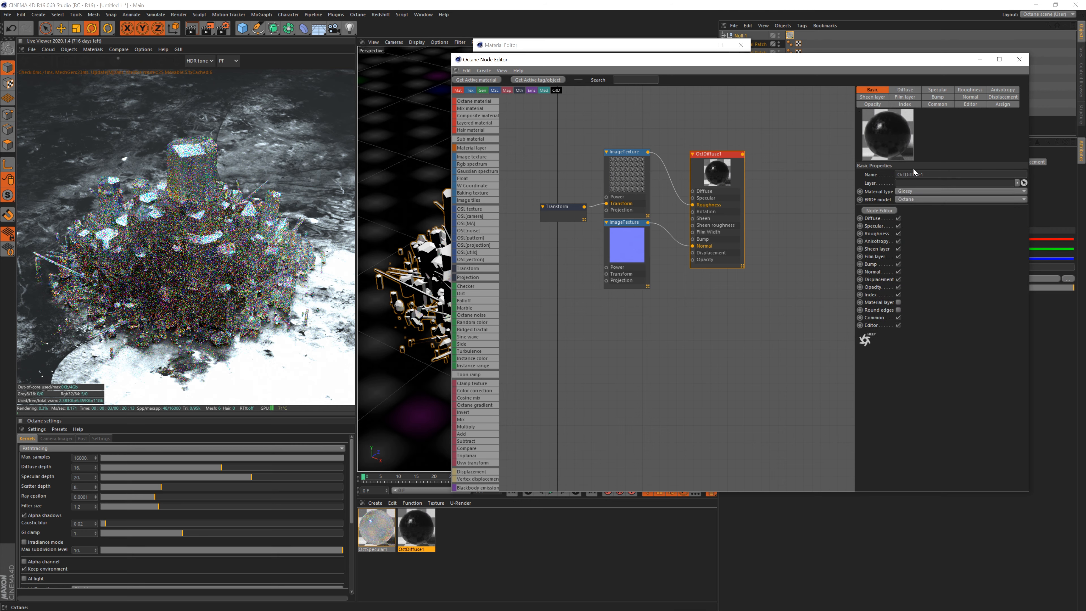
pyautogui.click(899, 219)
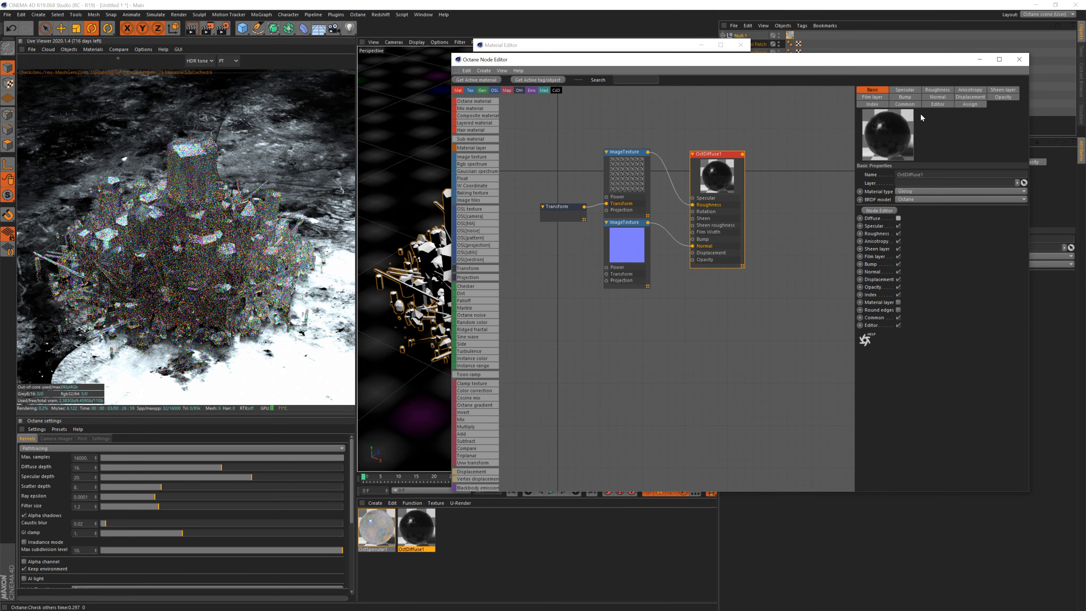
pyautogui.click(905, 90)
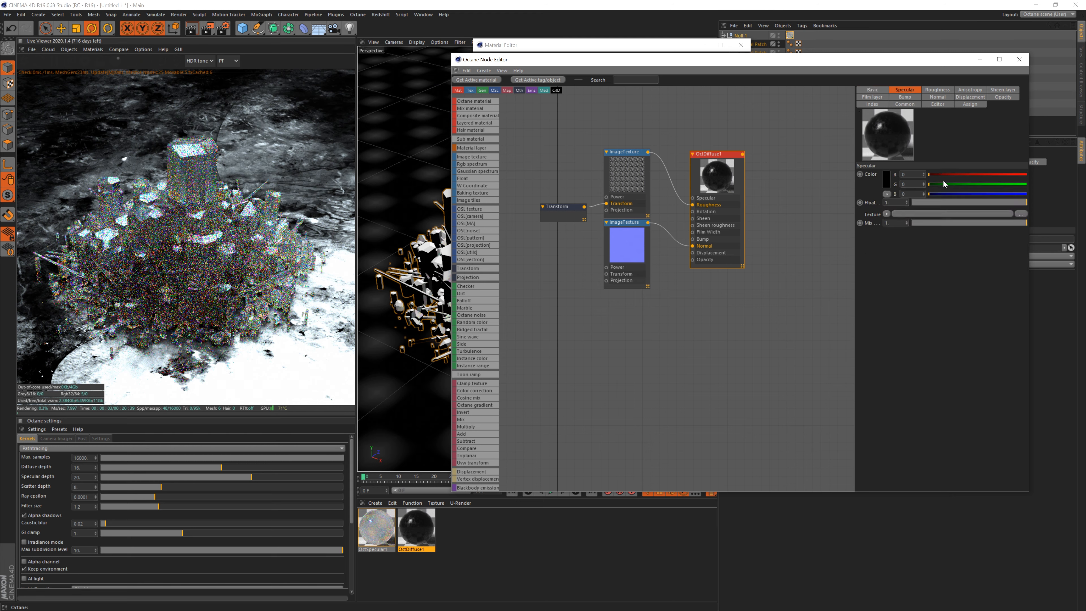
pyautogui.click(920, 203)
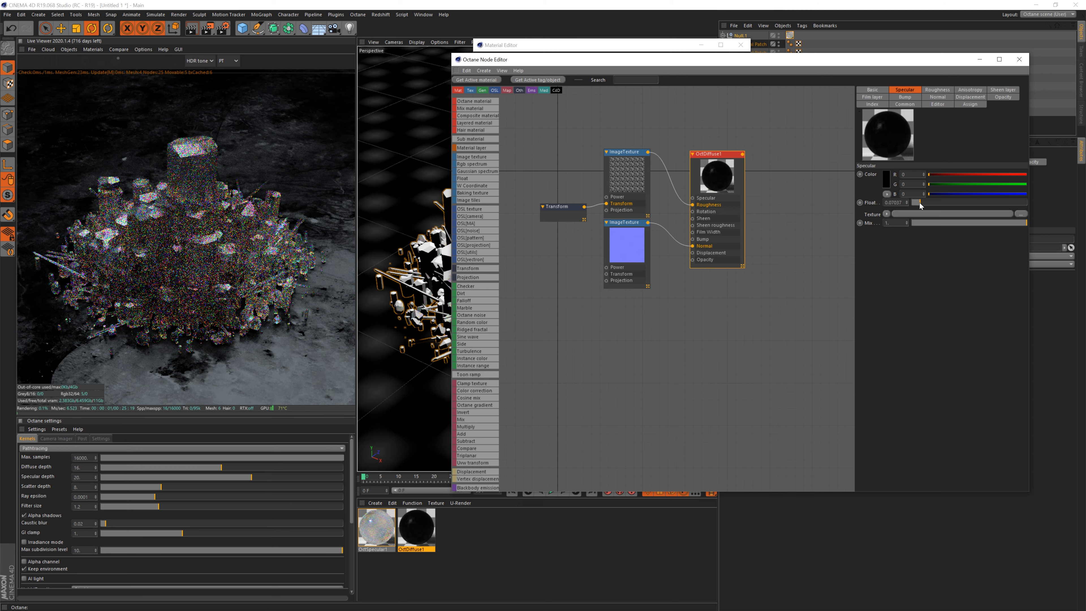
pyautogui.moveTo(918, 201); pyautogui.dragTo(920, 202)
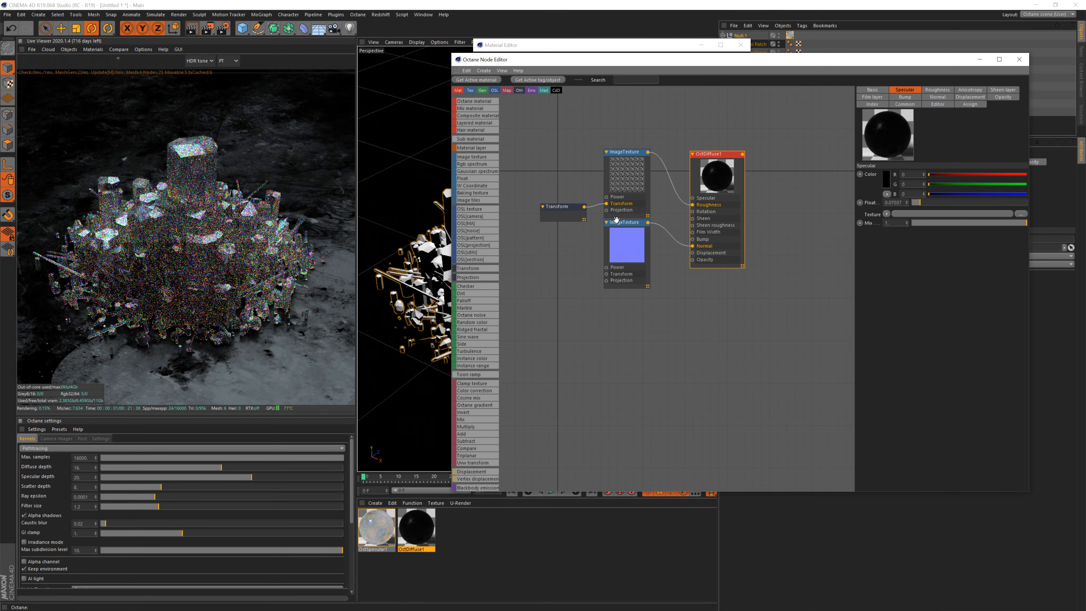
# Add a UV Transform to the normal texture and set its uniform scale to about 0.02.
pyautogui.moveTo(621, 224); pyautogui.dragTo(620, 229)
pyautogui.click(883, 218)
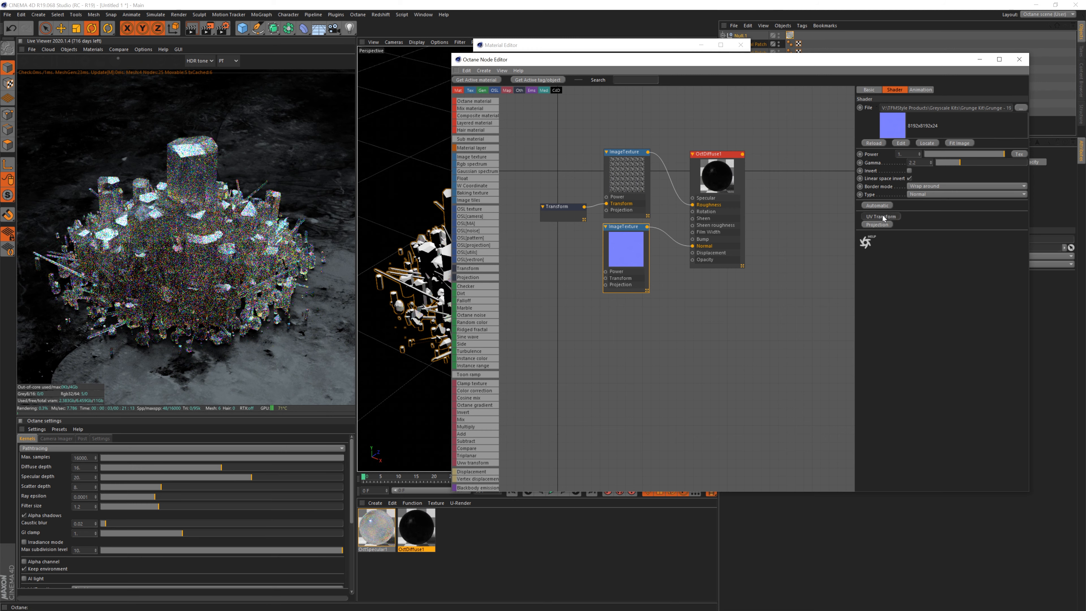
pyautogui.click(562, 287)
pyautogui.moveTo(959, 168); pyautogui.dragTo(946, 172)
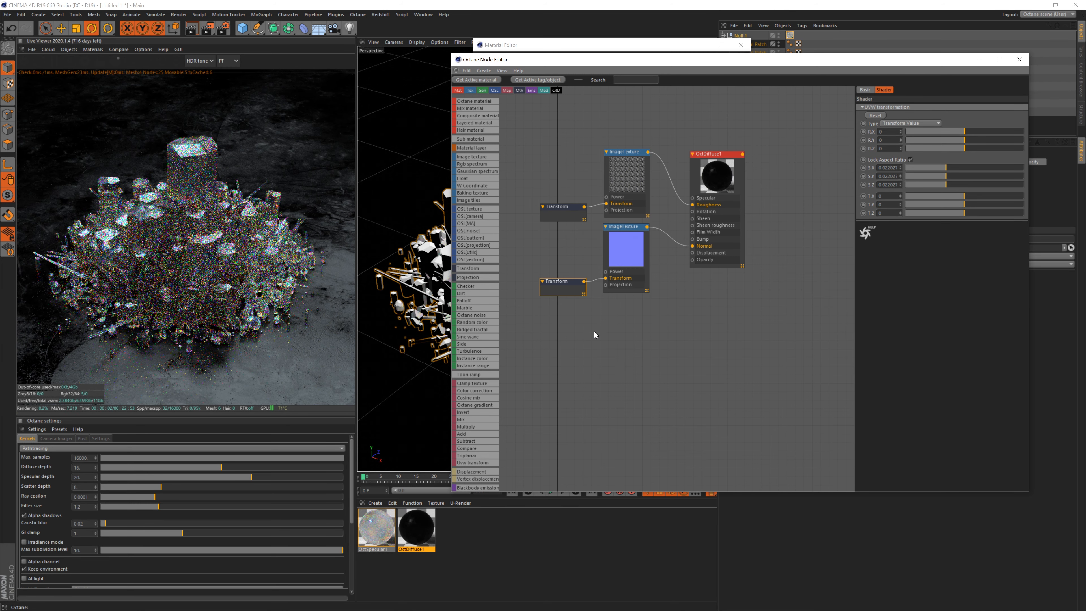
# Add a third image texture below the normal map and load Grunge-BM19-Diffuse into it without copying it to the project.
pyautogui.click(669, 275)
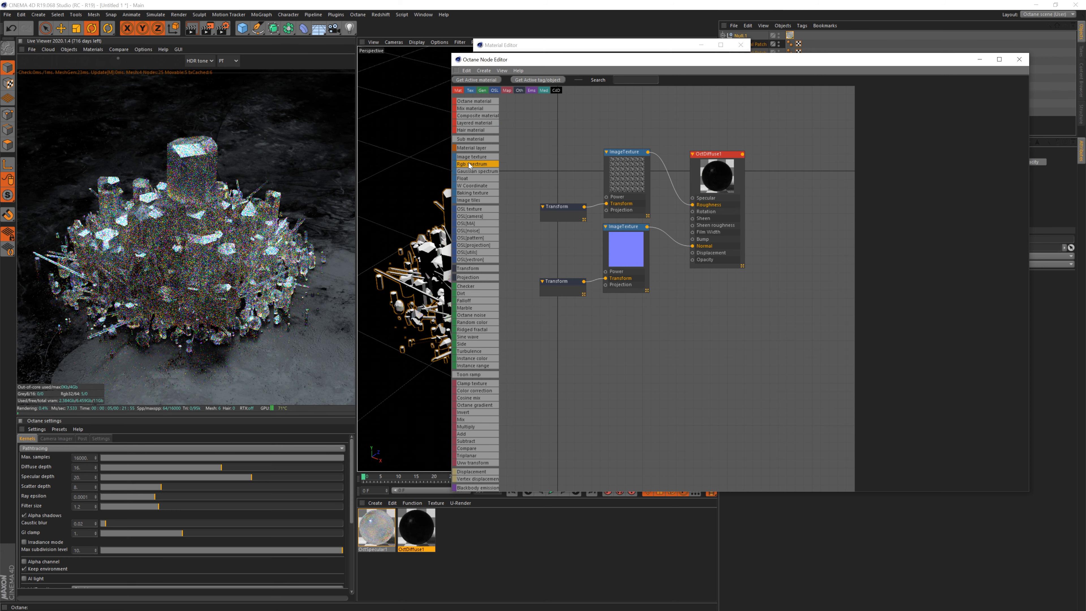
pyautogui.moveTo(581, 317); pyautogui.dragTo(625, 300)
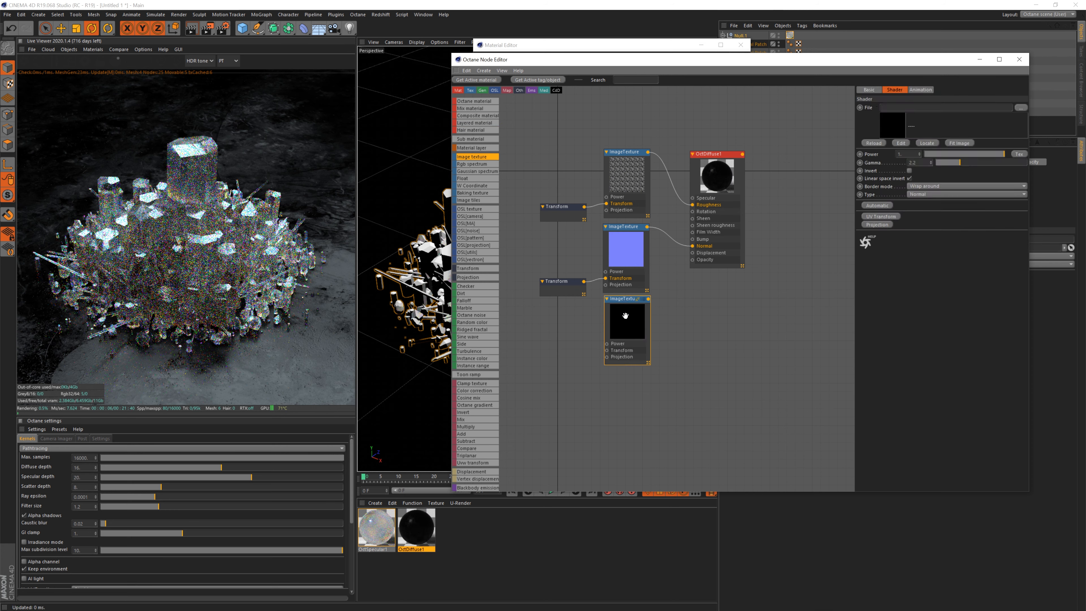
pyautogui.click(1020, 107)
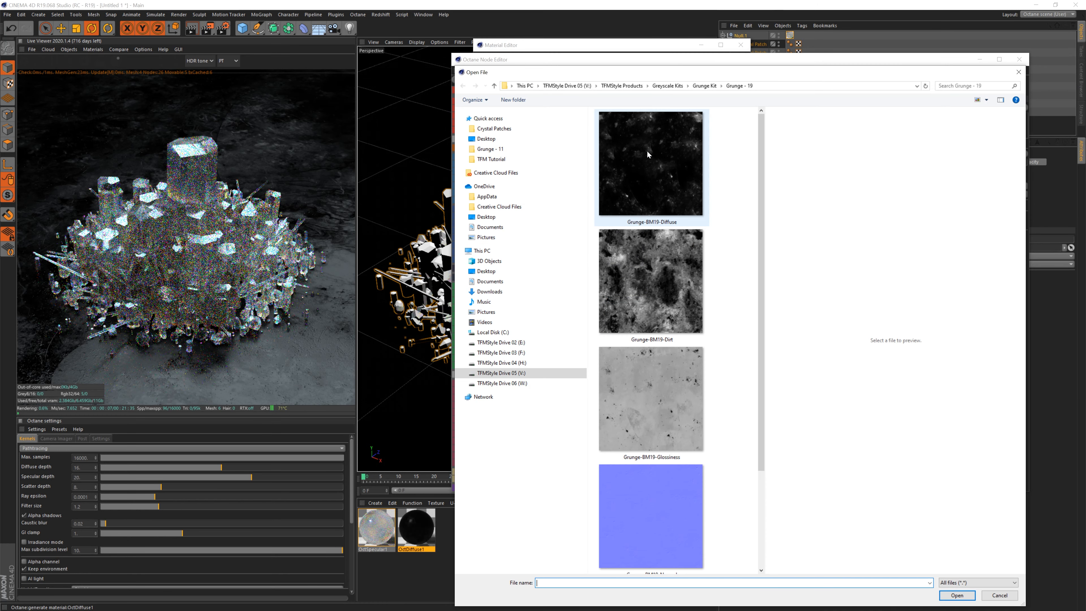
pyautogui.click(644, 263)
pyautogui.scroll(-2, 650, 308)
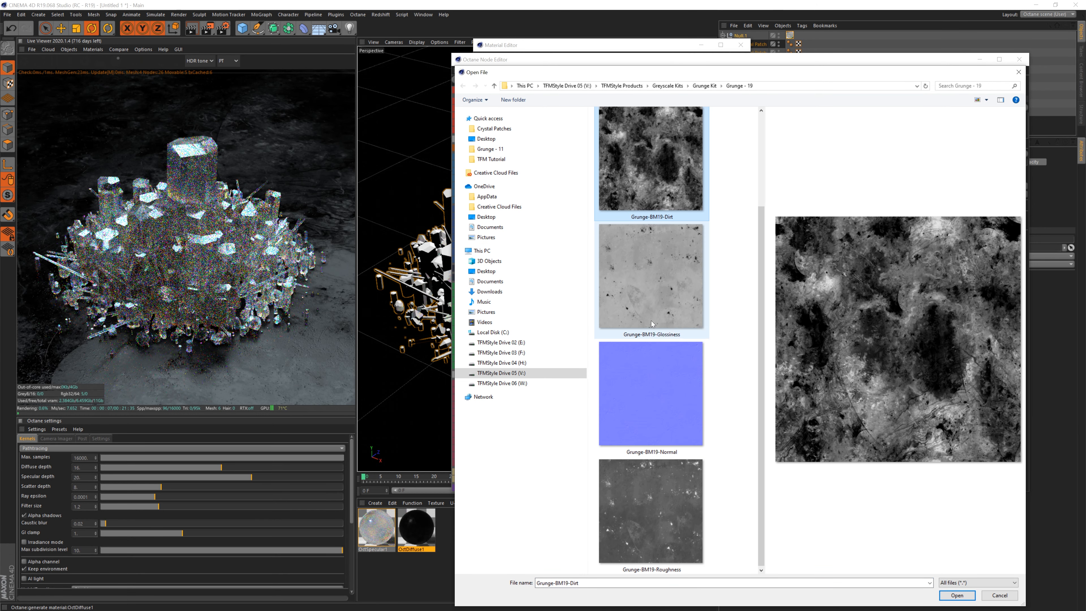
pyautogui.click(650, 281)
pyautogui.click(660, 508)
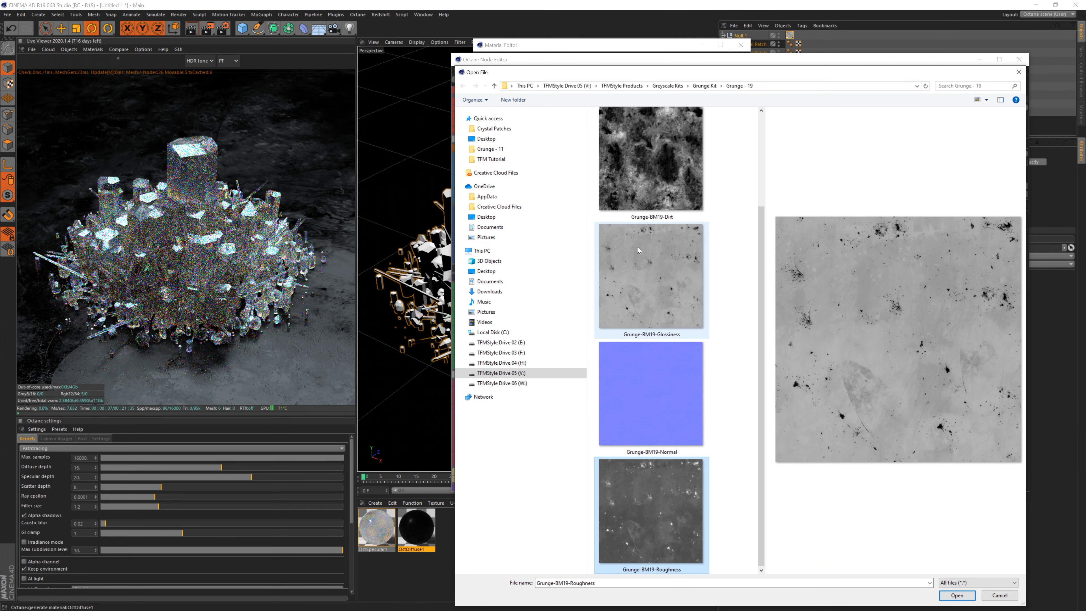
pyautogui.scroll(2, 662, 171)
pyautogui.click(672, 144)
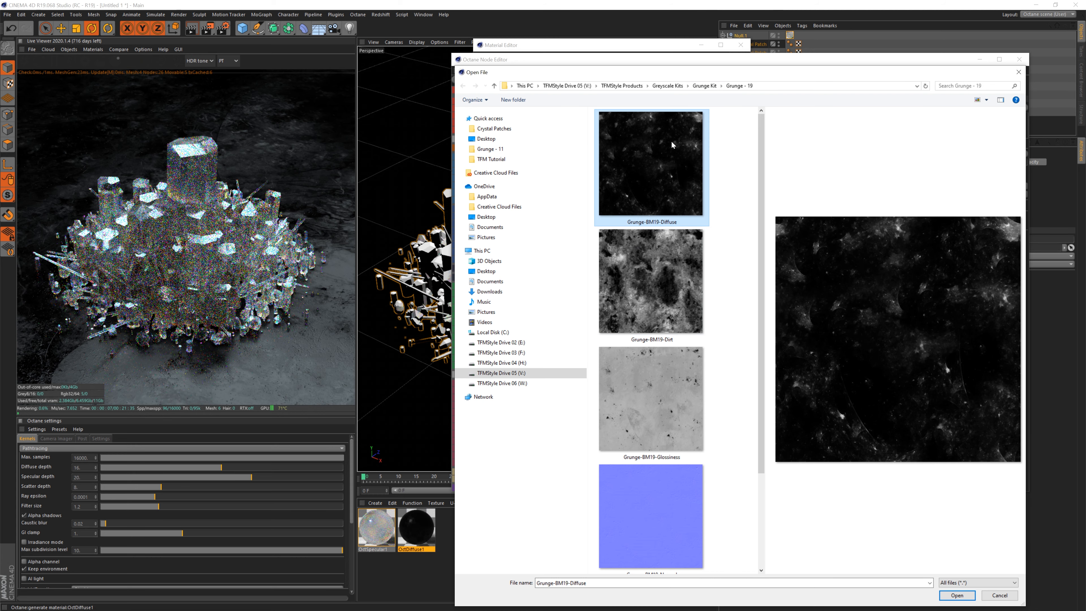
pyautogui.click(963, 596)
pyautogui.click(589, 338)
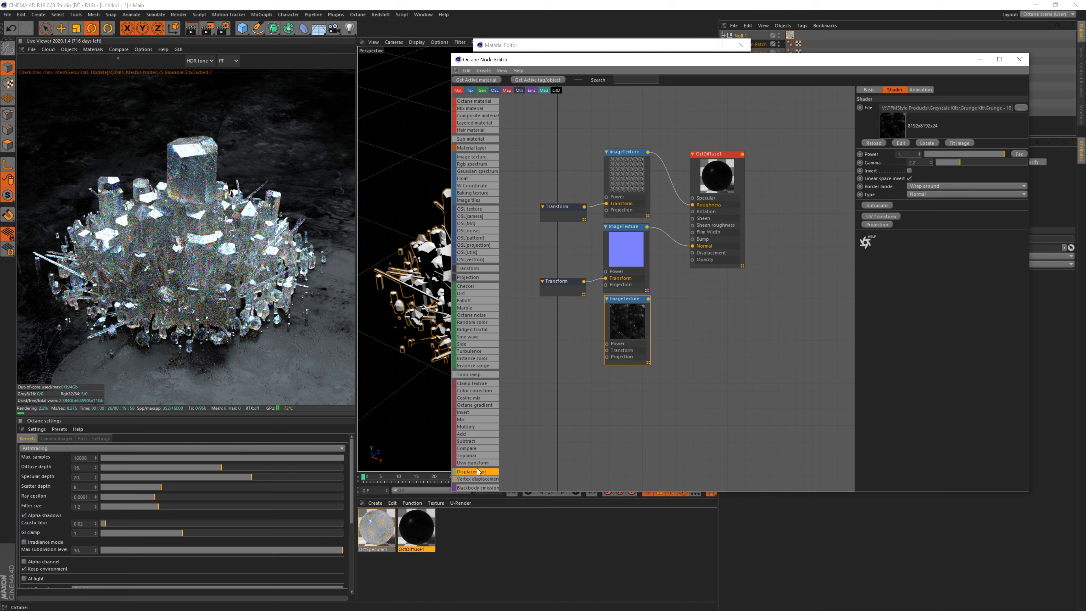
# Add a Displacement node fed by the Grunge-BM19-Diffuse texture and connect it to the ground material's Displacement input.
pyautogui.moveTo(681, 317); pyautogui.dragTo(681, 317)
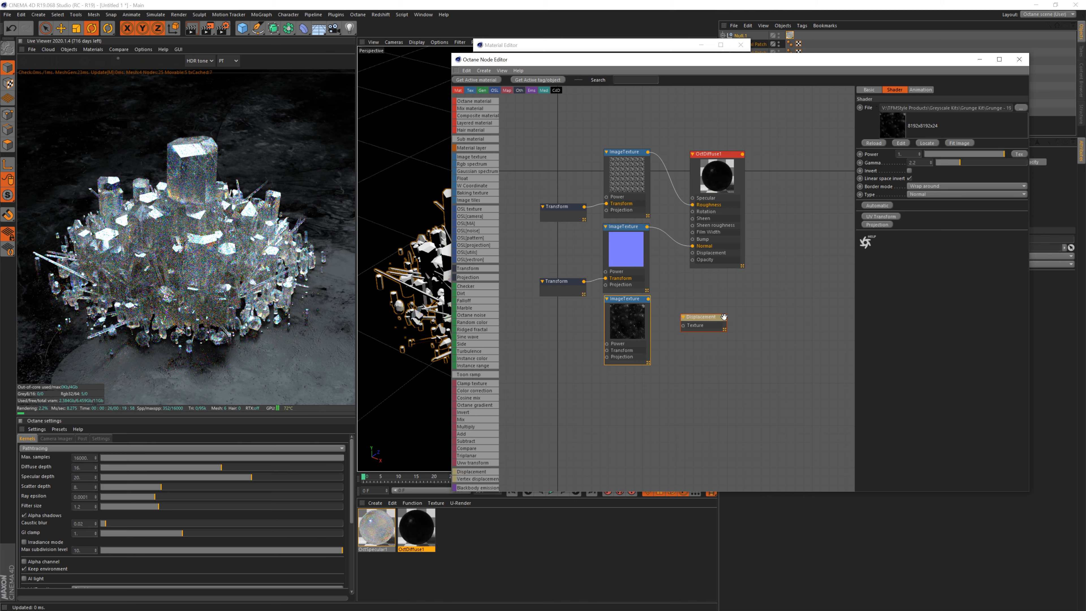
pyautogui.moveTo(694, 256); pyautogui.dragTo(693, 253)
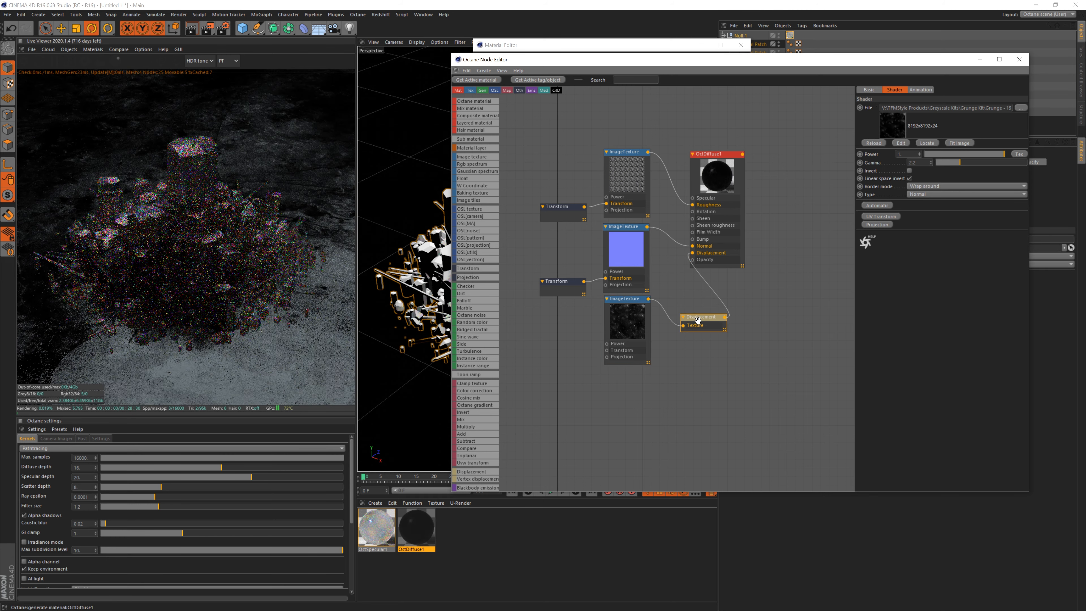
pyautogui.click(716, 317)
pyautogui.moveTo(716, 316); pyautogui.dragTo(701, 312)
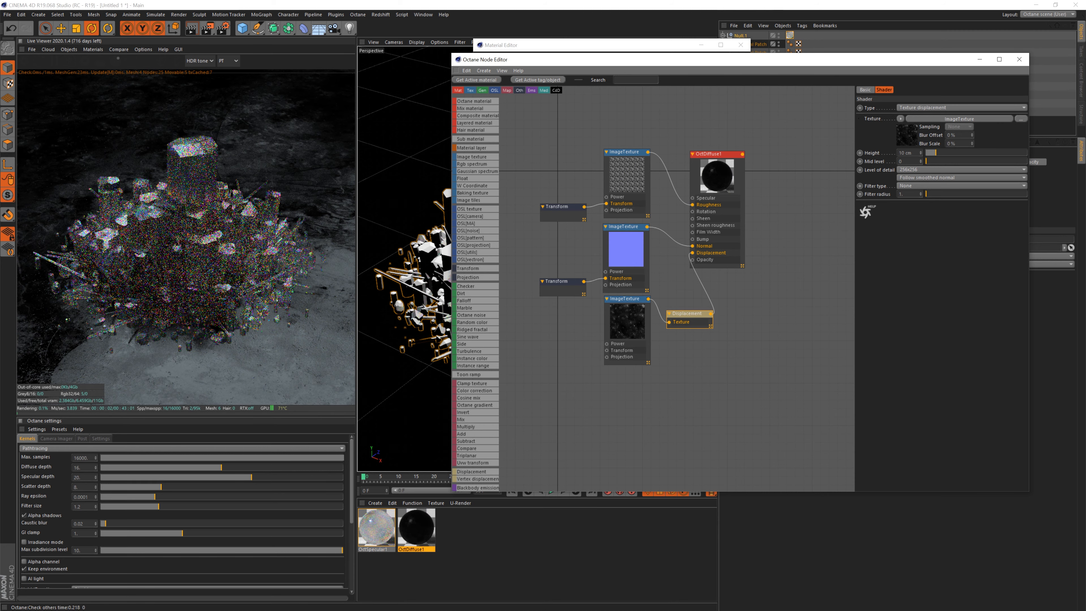
# Set the displacement height to 0.4 cm and its level of detail to 4096x4096.
pyautogui.doubleClick(906, 153)
pyautogui.write('.')
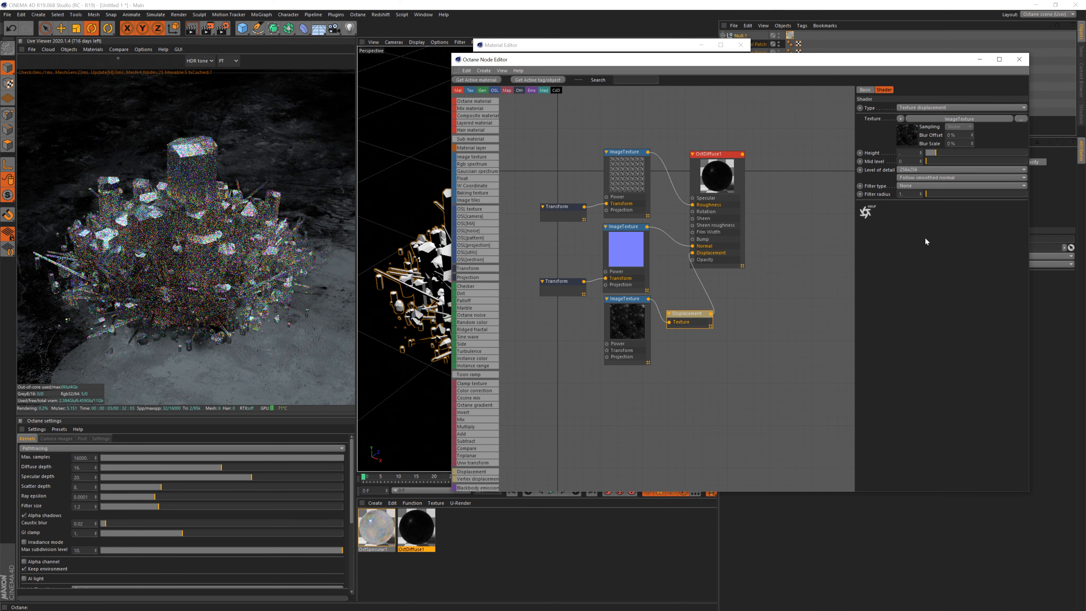
pyautogui.write('4')
pyautogui.press('Return')
pyautogui.click(924, 169)
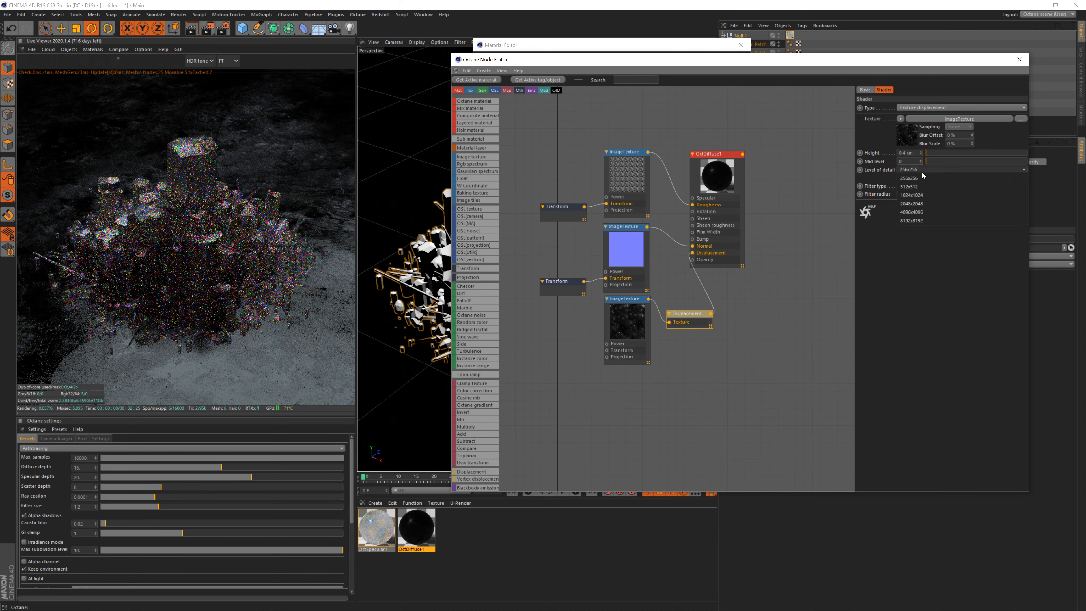
pyautogui.click(912, 213)
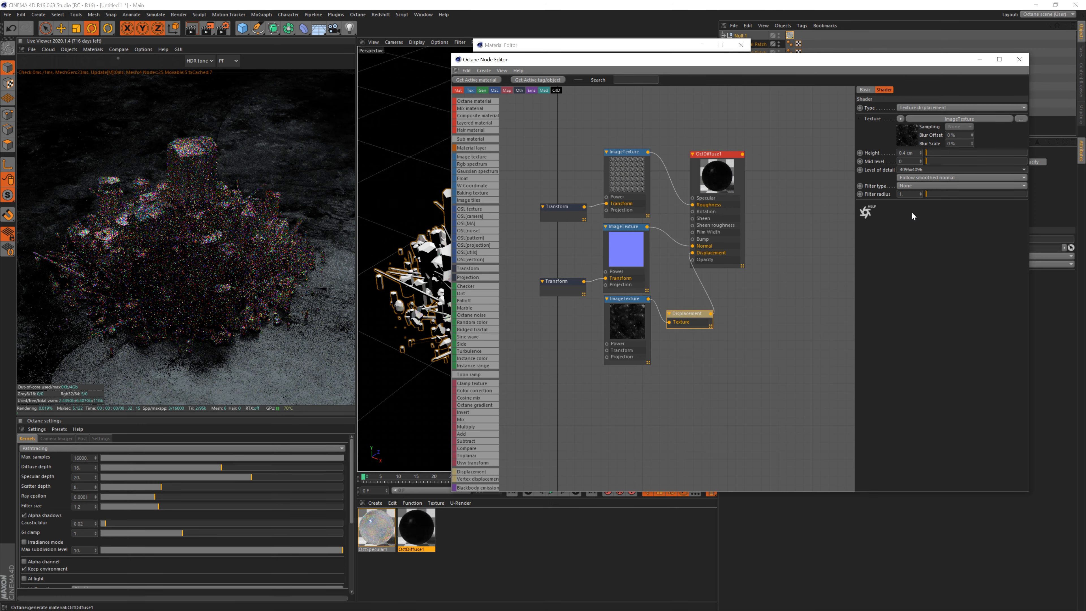
# Add a UV Transform to the displacement's image texture and set its uniform scale to about 0.29.
pyautogui.click(624, 297)
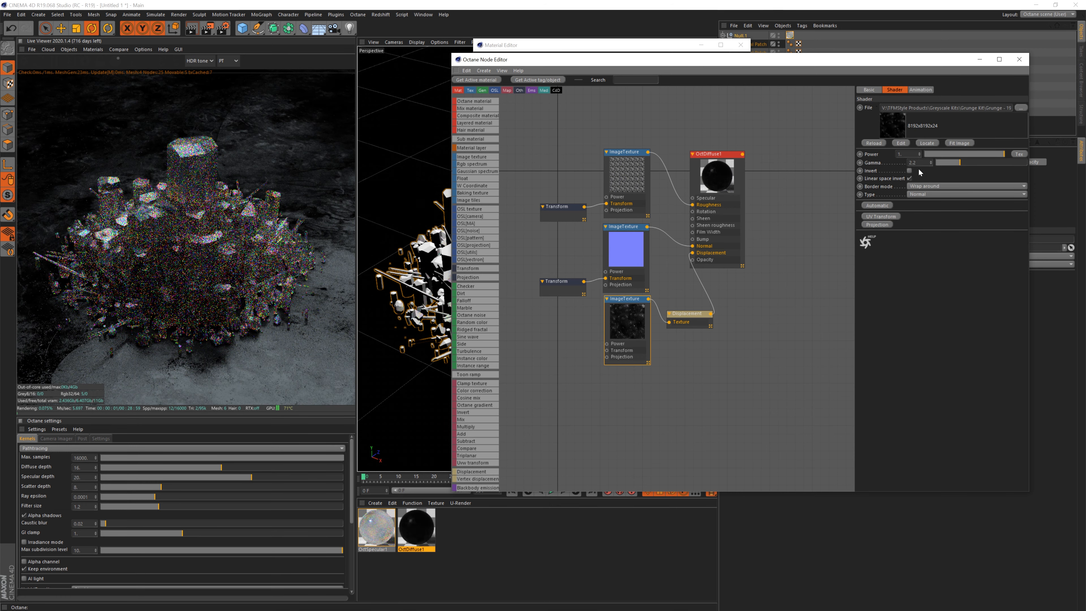
pyautogui.click(881, 216)
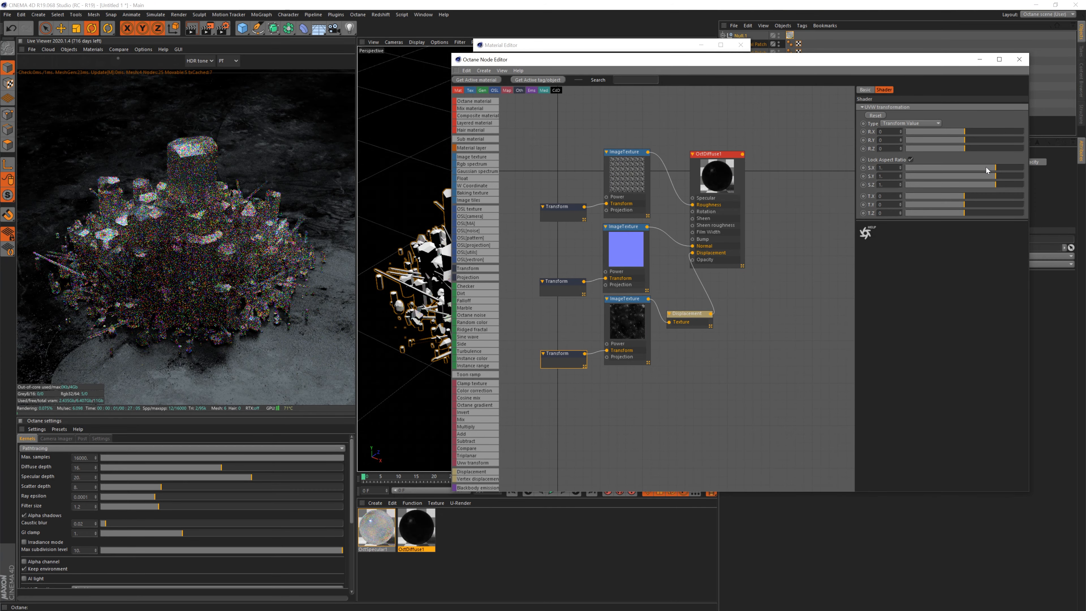
pyautogui.moveTo(995, 167); pyautogui.dragTo(979, 168)
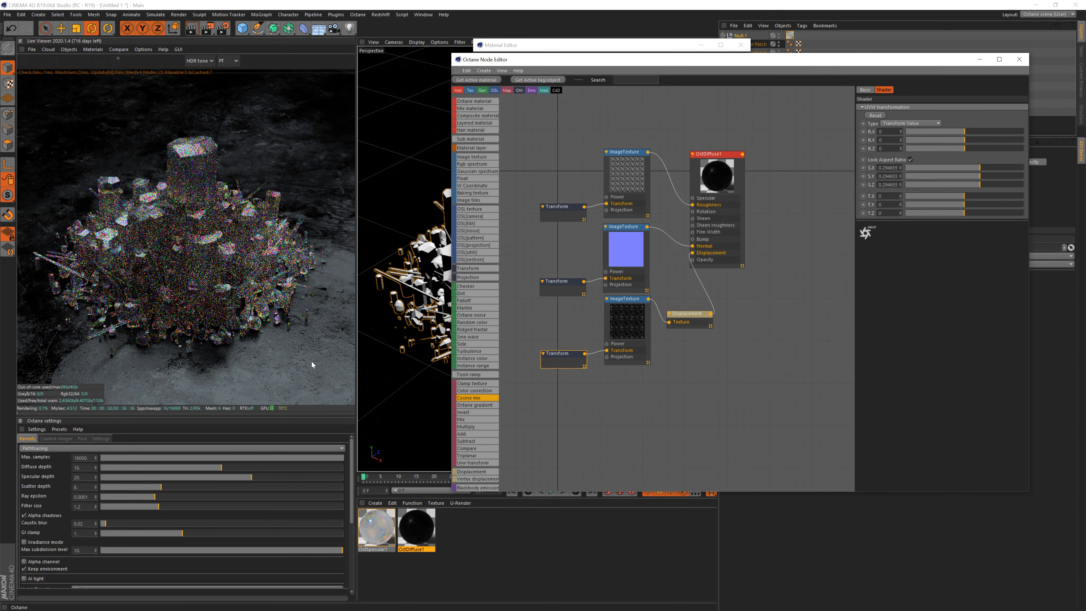
# Raise the displacement height to 1 cm as a trial and settle on 2 cm.
pyautogui.click(688, 321)
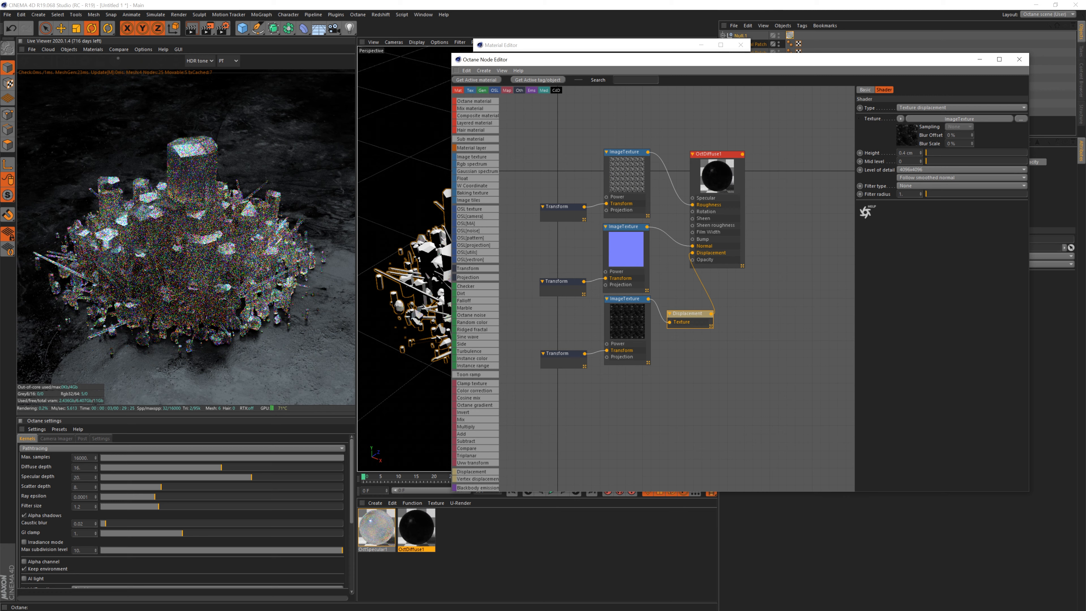
pyautogui.write('1')
pyautogui.press('Return')
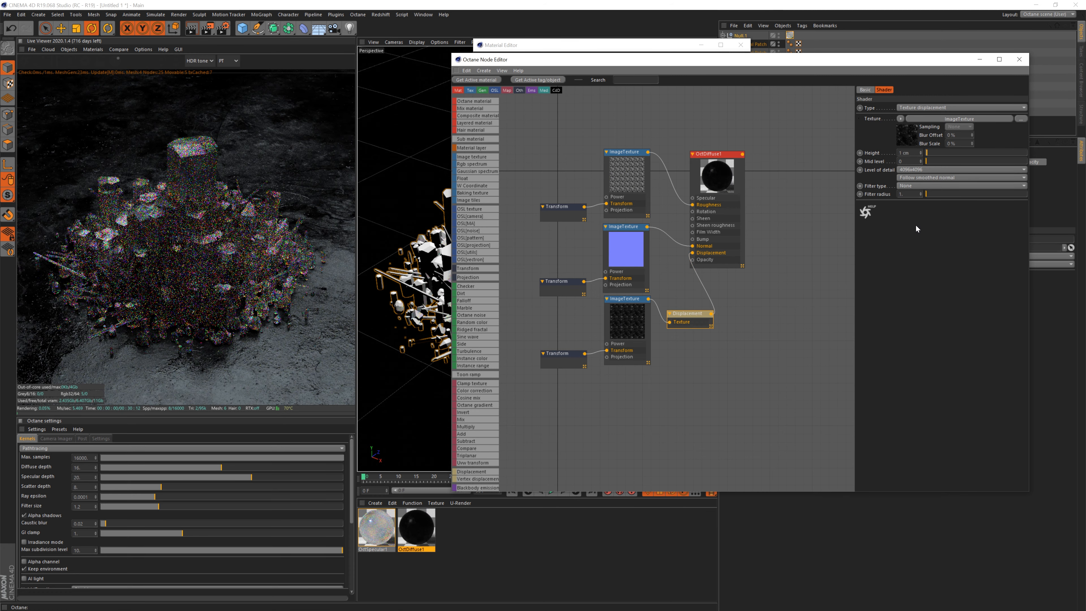
pyautogui.write('2')
pyautogui.press('Return')
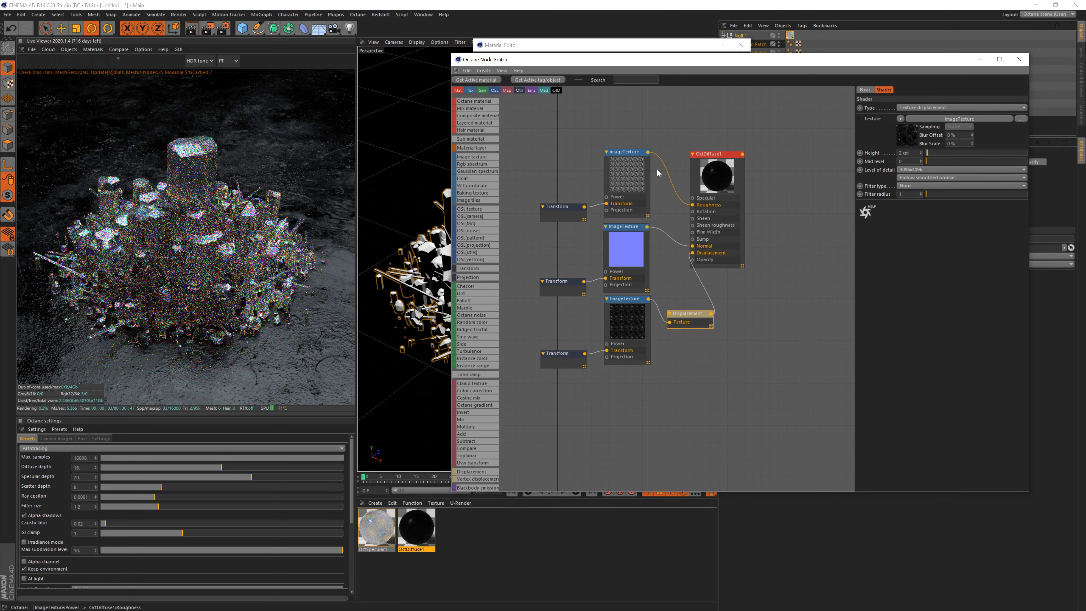
# Add a Float texture to the dirt texture's Power input and set its value to about 1.49.
pyautogui.click(557, 211)
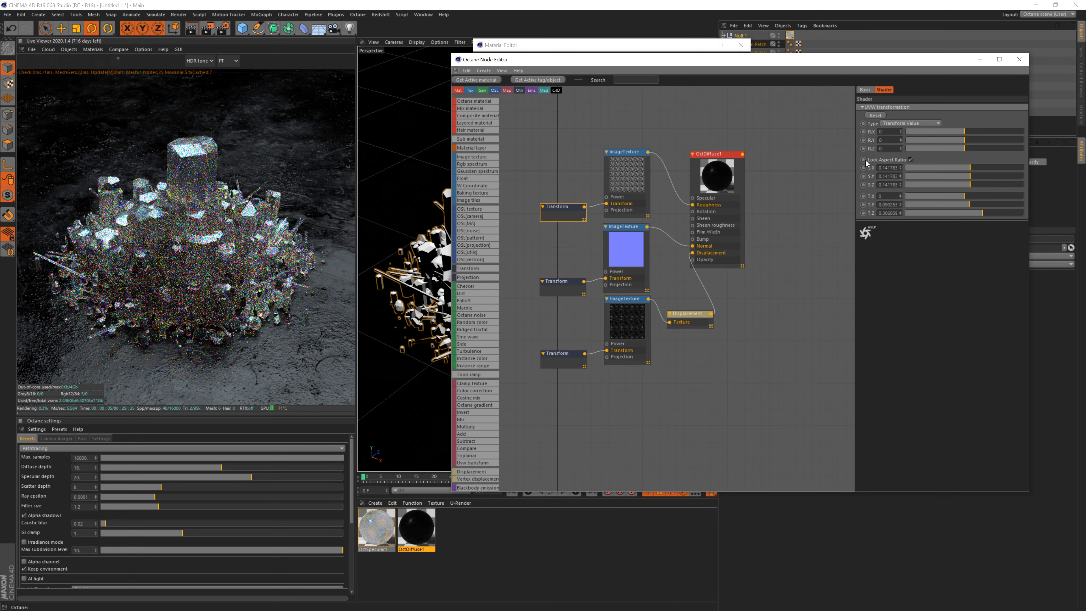
pyautogui.click(624, 162)
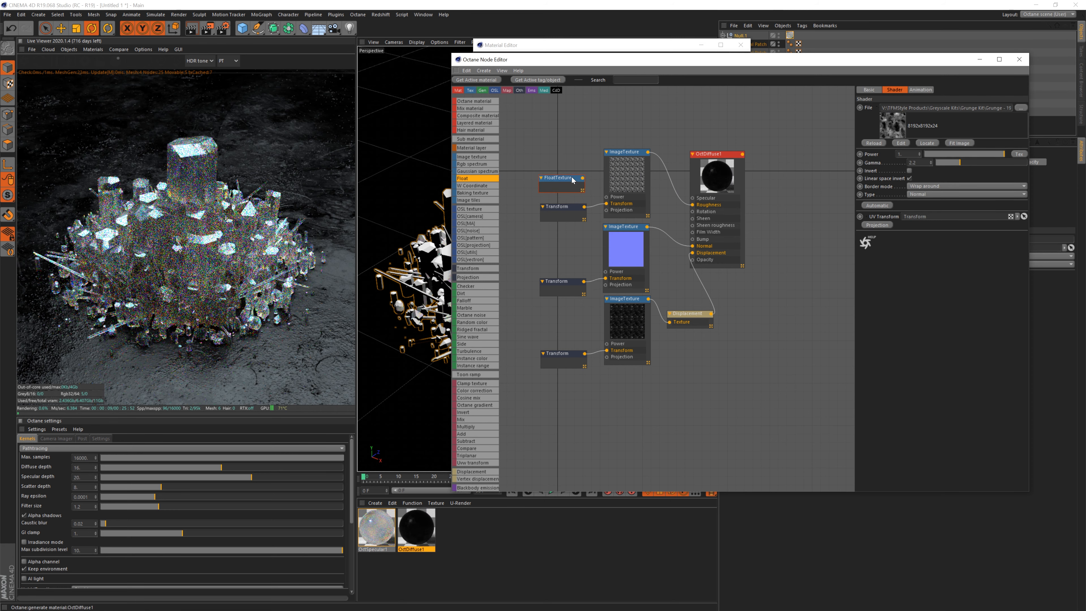
pyautogui.click(573, 179)
pyautogui.moveTo(609, 201); pyautogui.dragTo(606, 197)
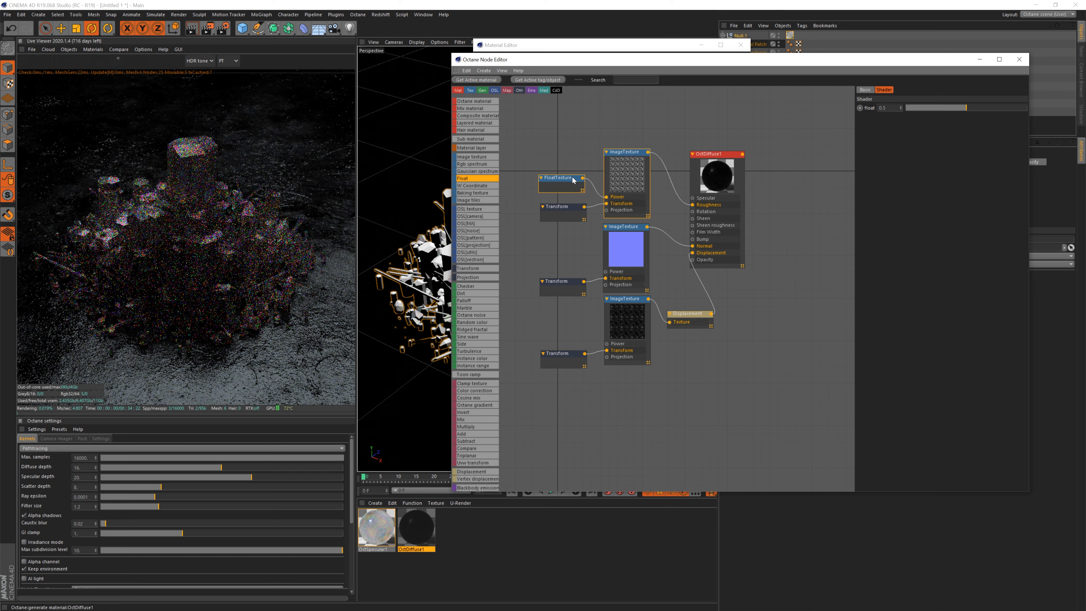
pyautogui.moveTo(966, 108); pyautogui.dragTo(1085, 112)
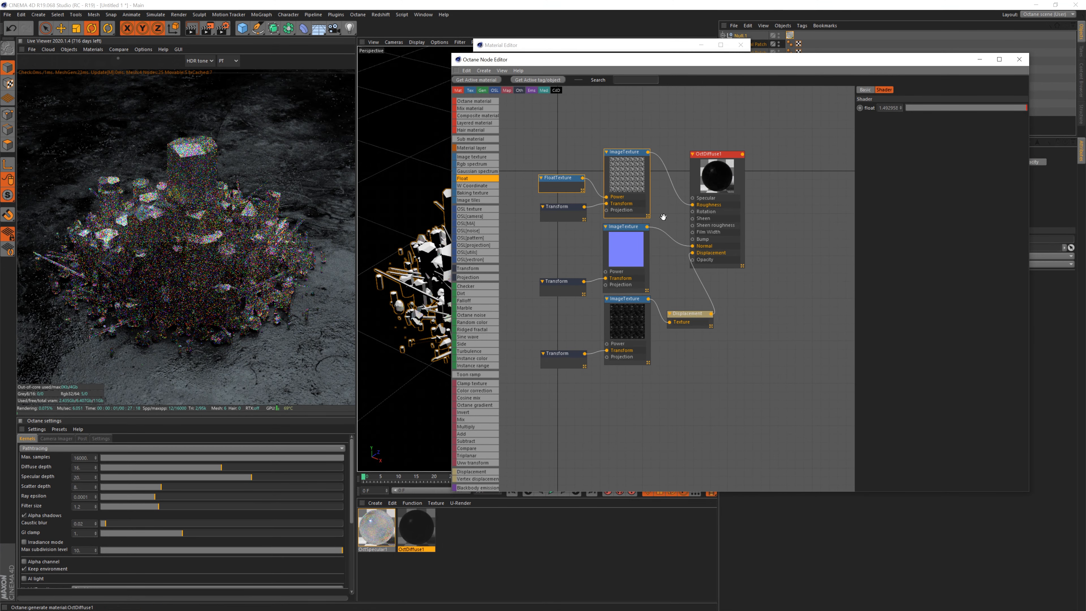
# Lower the ground material's Specular float to about 0.04 and close the node editor and material editor.
pyautogui.click(727, 158)
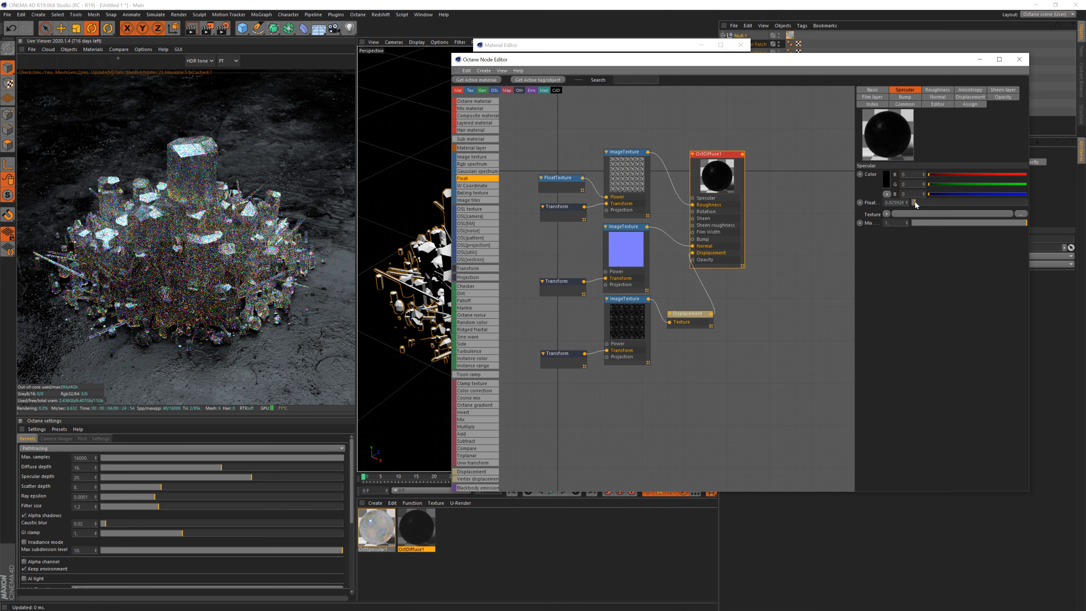
pyautogui.moveTo(916, 202); pyautogui.dragTo(917, 202)
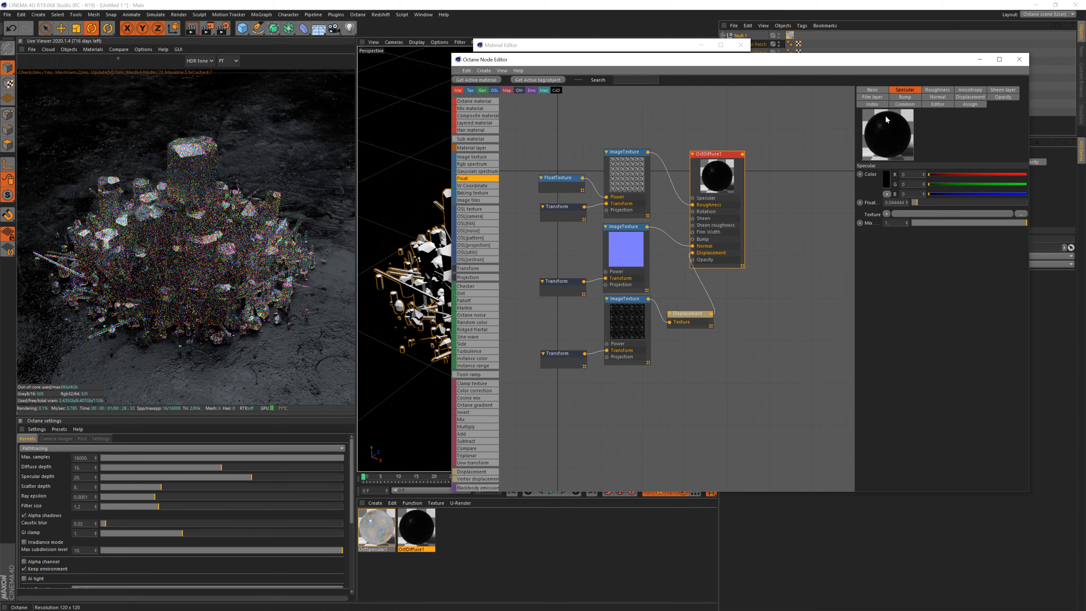
pyautogui.click(1023, 60)
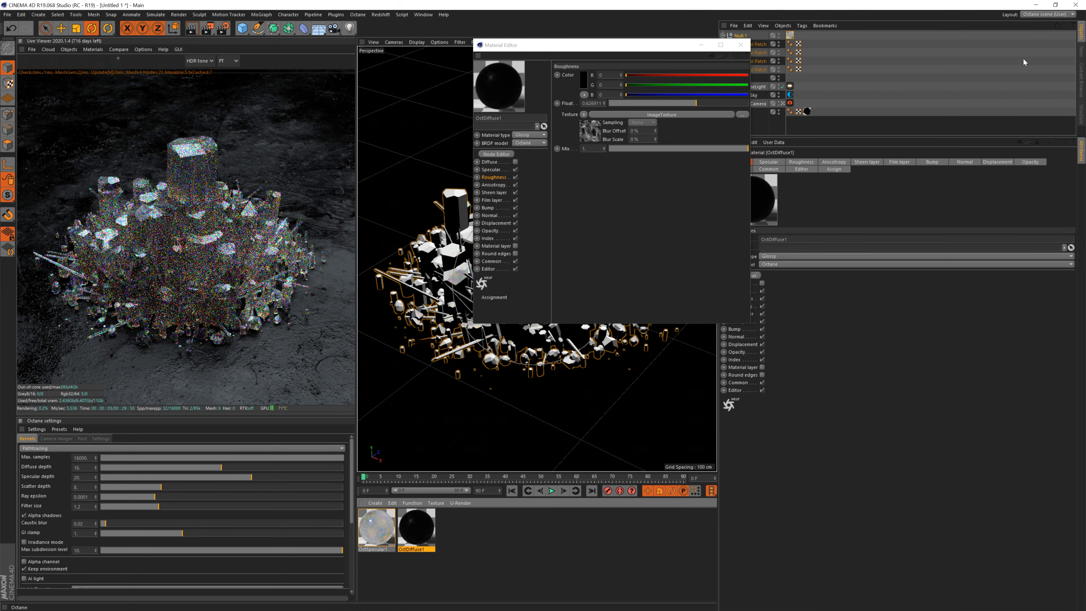
pyautogui.click(741, 45)
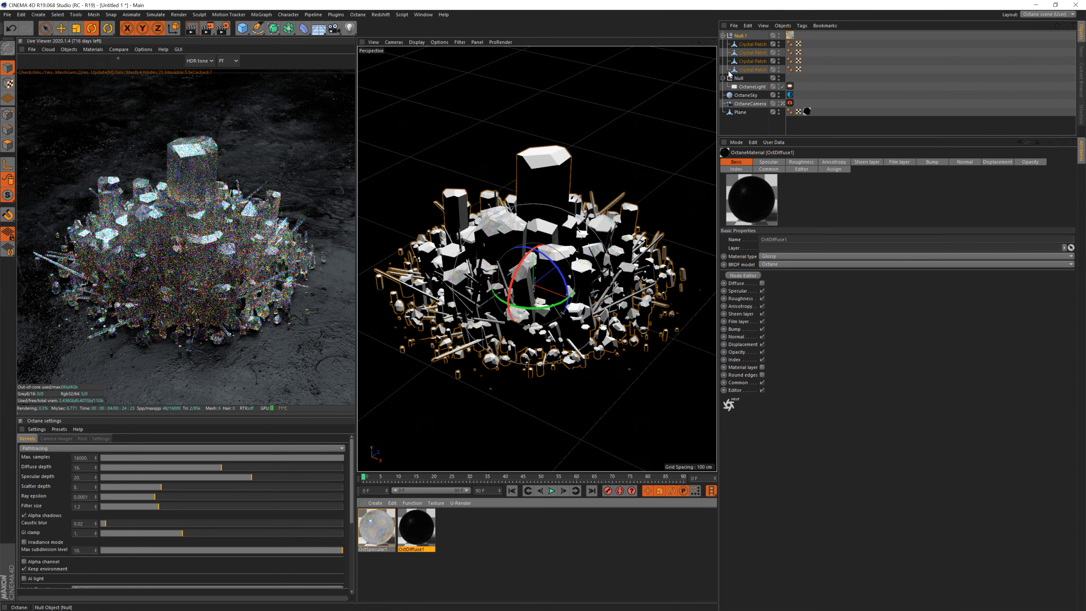
# Collapse the crystal group and rotate the null holding the area light to change the light's direction.
pyautogui.click(722, 36)
pyautogui.click(739, 45)
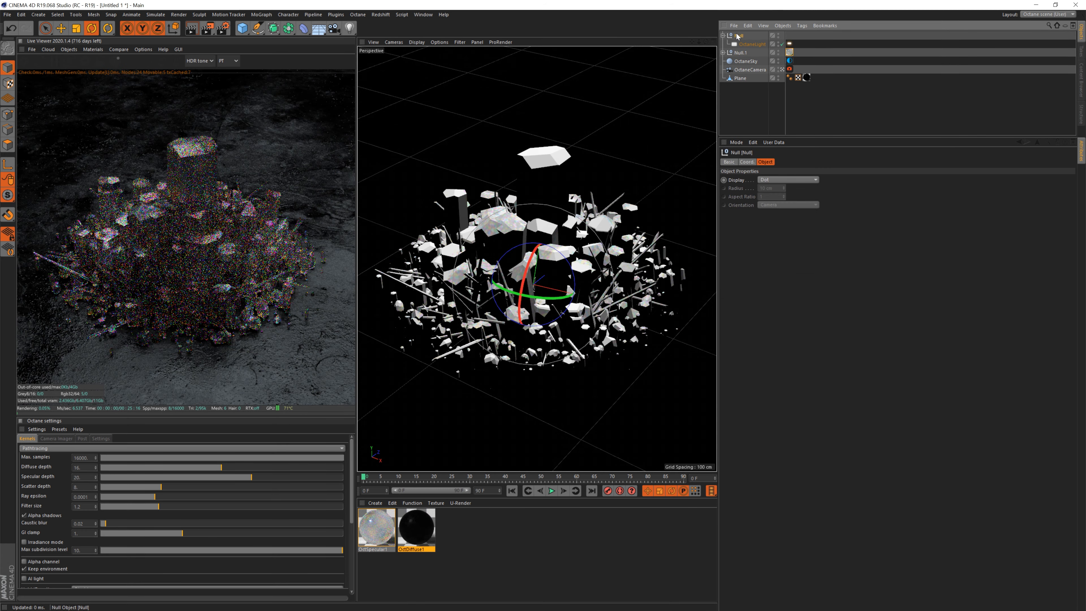
pyautogui.moveTo(540, 303); pyautogui.dragTo(577, 313)
# Duplicate the light's null and rotate the copy to light the crystals from another angle.
pyautogui.keyDown('ctrl'); pyautogui.moveTo(738, 36); pyautogui.dragTo(738, 41); pyautogui.keyUp('ctrl')
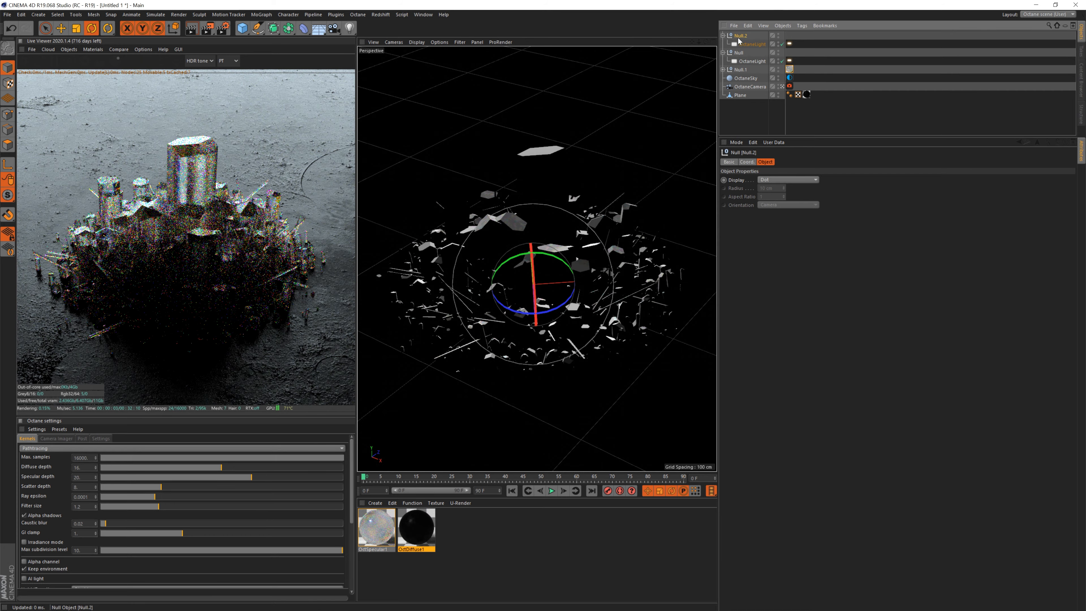
pyautogui.moveTo(518, 281); pyautogui.dragTo(508, 296)
pyautogui.moveTo(529, 262); pyautogui.dragTo(506, 295)
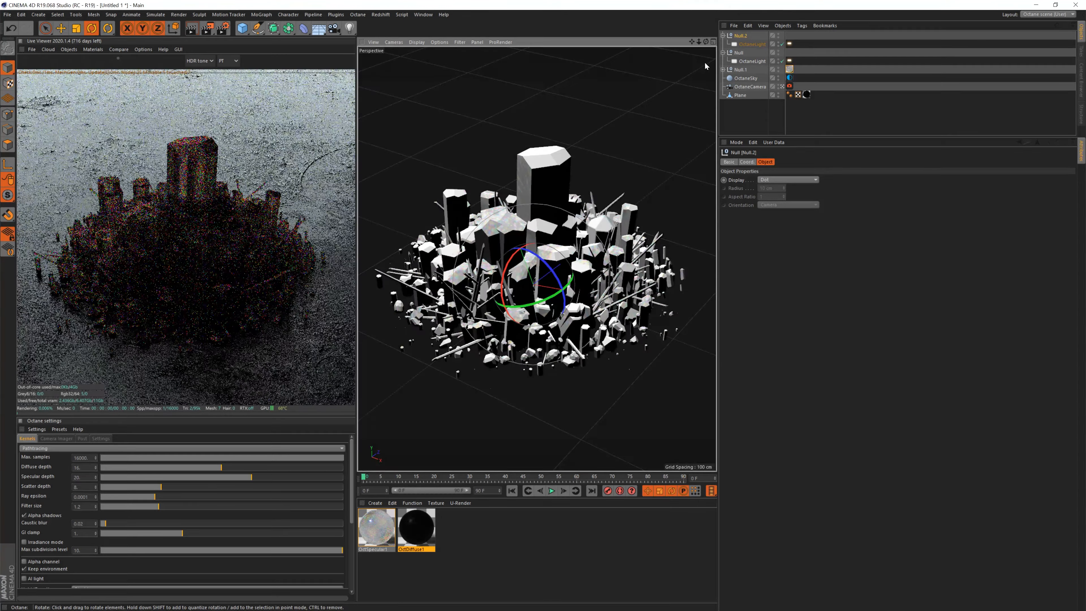
# Bring the duplicated Octane light closer to the crystals by lowering its Y position to about 230 cm.
pyautogui.click(753, 45)
pyautogui.click(780, 164)
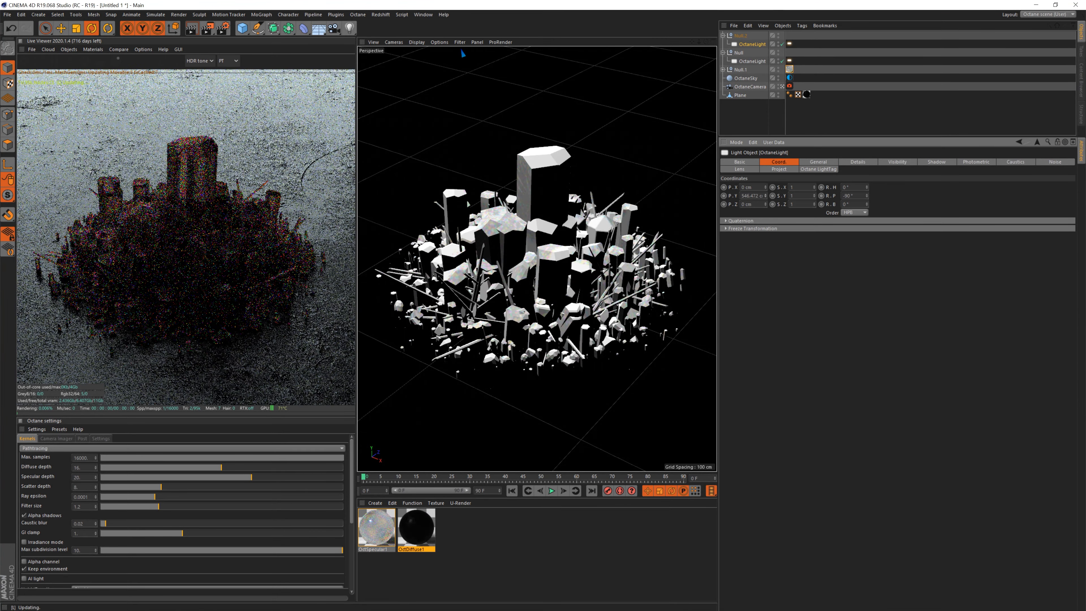
pyautogui.moveTo(765, 195); pyautogui.dragTo(765, 323)
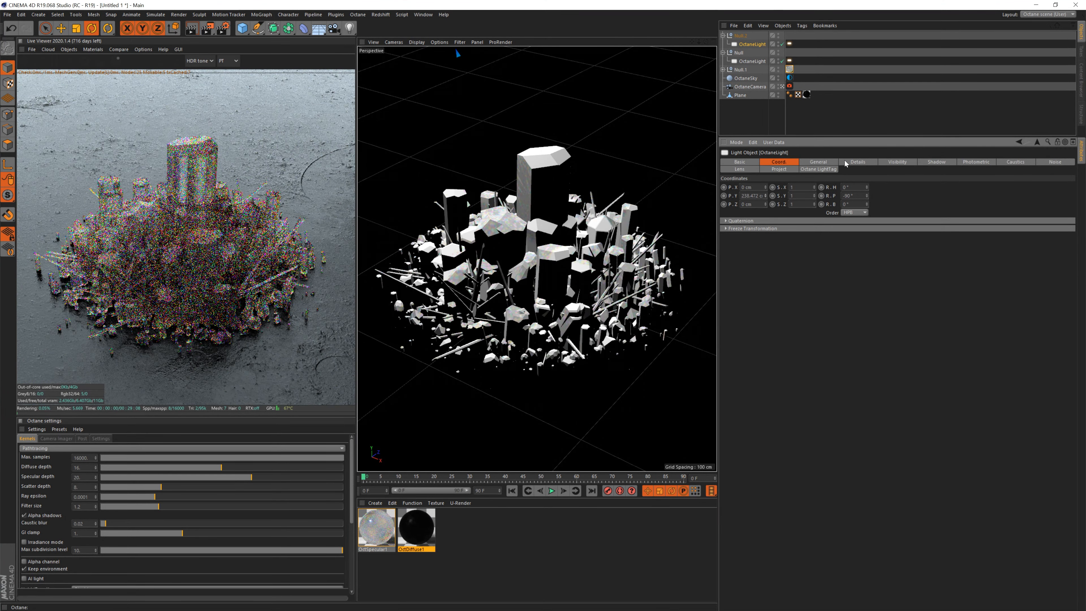
# Set the duplicated light's Size X and Size Y to 100 cm.
pyautogui.click(827, 162)
pyautogui.click(856, 162)
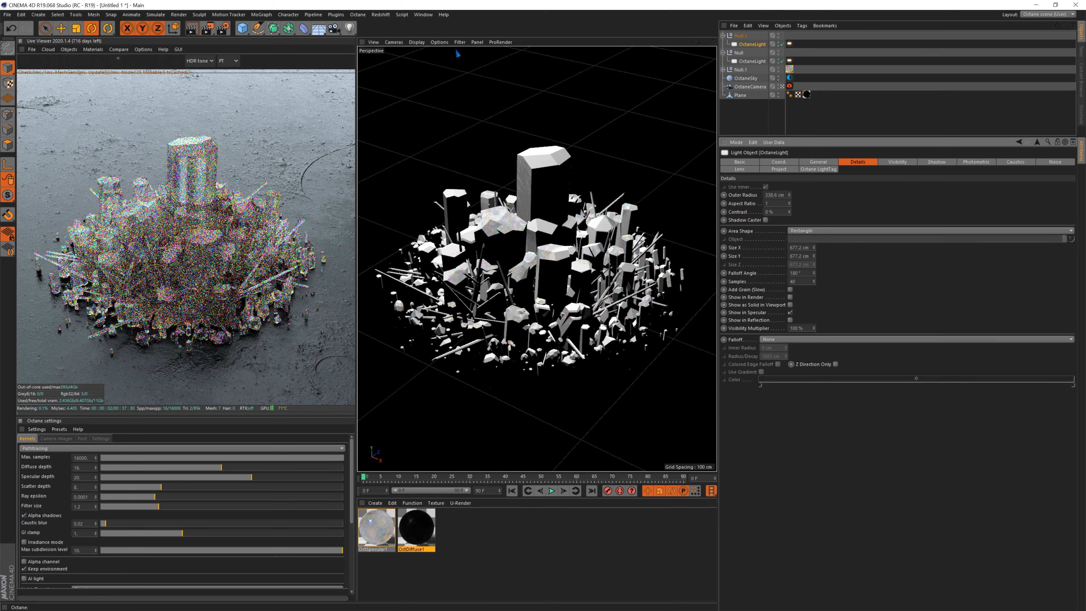
pyautogui.write('100')
pyautogui.press('Return')
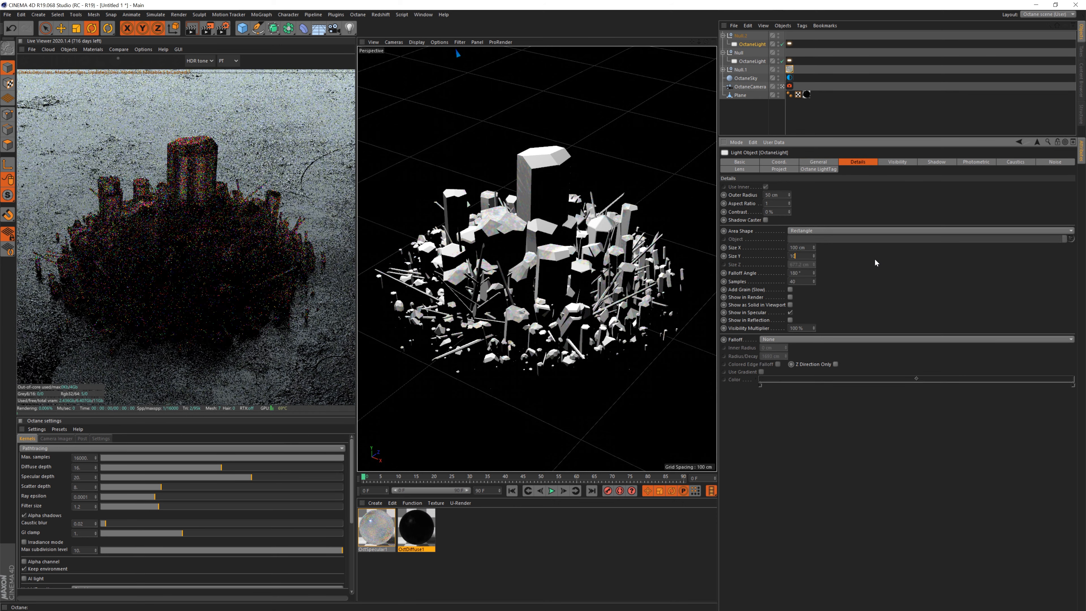
# Disable the original light and rotate the null of the small 100 cm light to a new angle.
pyautogui.click(783, 63)
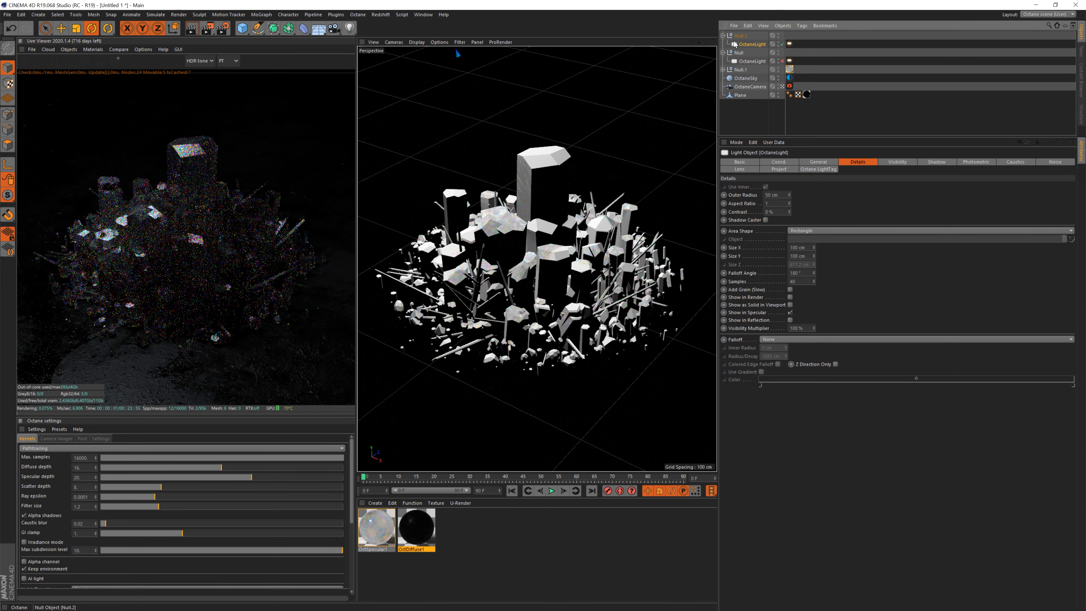
pyautogui.click(739, 36)
pyautogui.moveTo(487, 223); pyautogui.dragTo(554, 274)
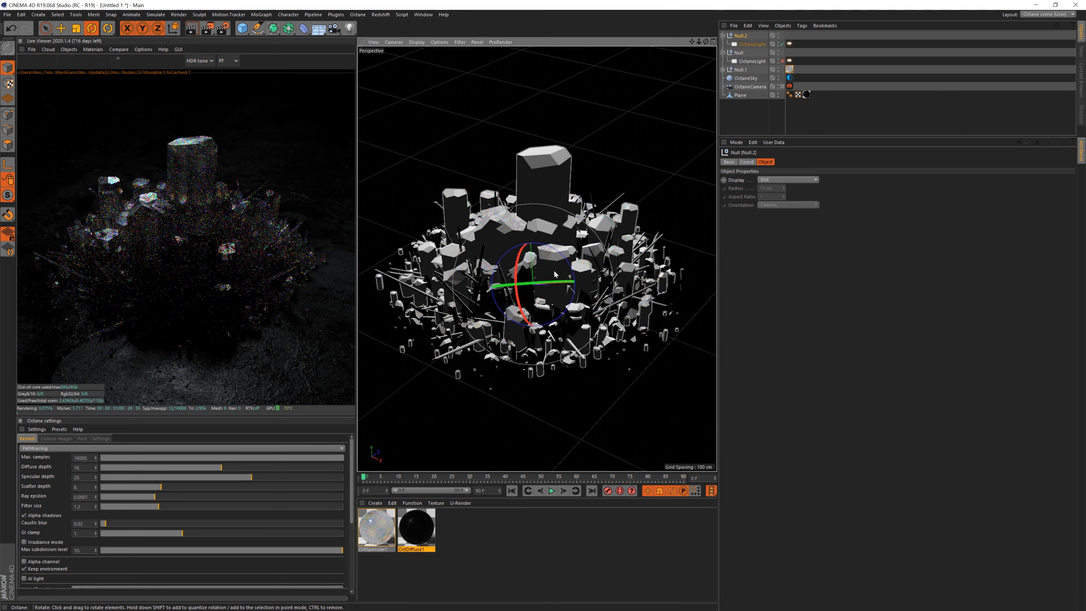
# Duplicate the small light's null twice and rotate each copy to a different angle around the crystals.
pyautogui.moveTo(740, 36); pyautogui.dragTo(740, 33)
pyautogui.moveTo(567, 260); pyautogui.dragTo(592, 278)
pyautogui.keyDown('ctrl'); pyautogui.moveTo(741, 36); pyautogui.dragTo(740, 33); pyautogui.keyUp('ctrl')
pyautogui.moveTo(567, 261); pyautogui.dragTo(586, 276)
# Re-enable the original light and lower its Octane light tag's Power to about 41.
pyautogui.click(782, 95)
pyautogui.click(789, 94)
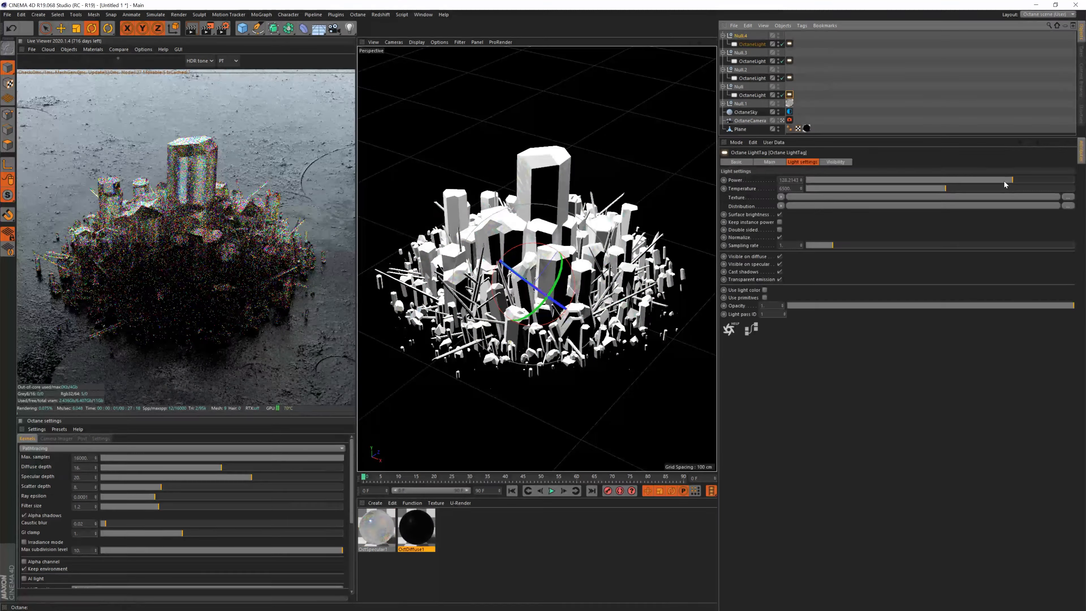
pyautogui.moveTo(1010, 182); pyautogui.dragTo(994, 182)
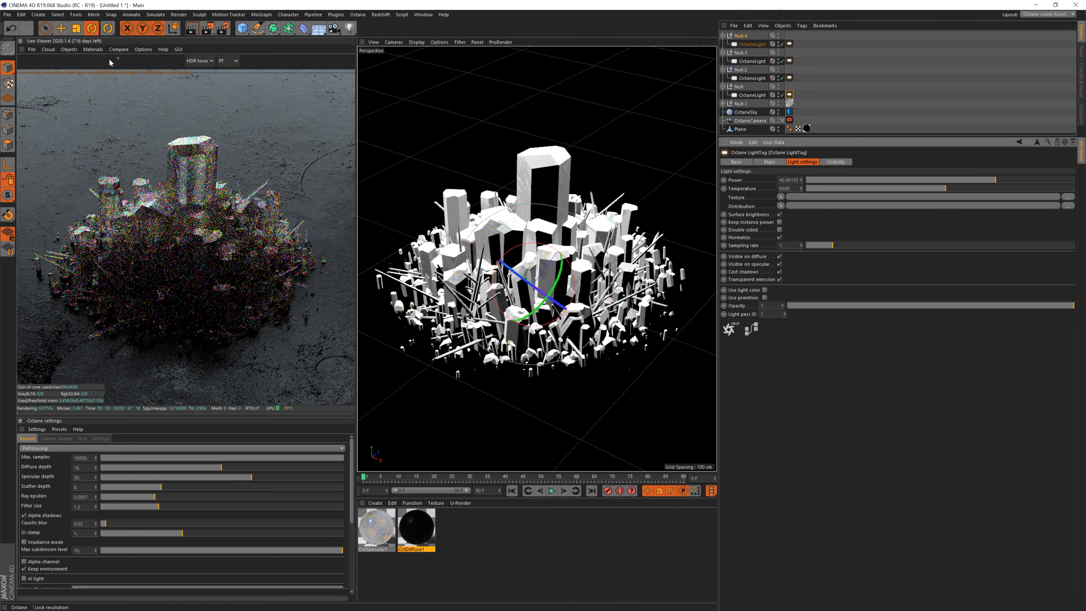
# Set a render region in the Live Viewer covering the upper half of the crystal cluster.
pyautogui.click(130, 60)
pyautogui.moveTo(77, 165); pyautogui.dragTo(289, 233)
pyautogui.moveTo(74, 133); pyautogui.dragTo(315, 256)
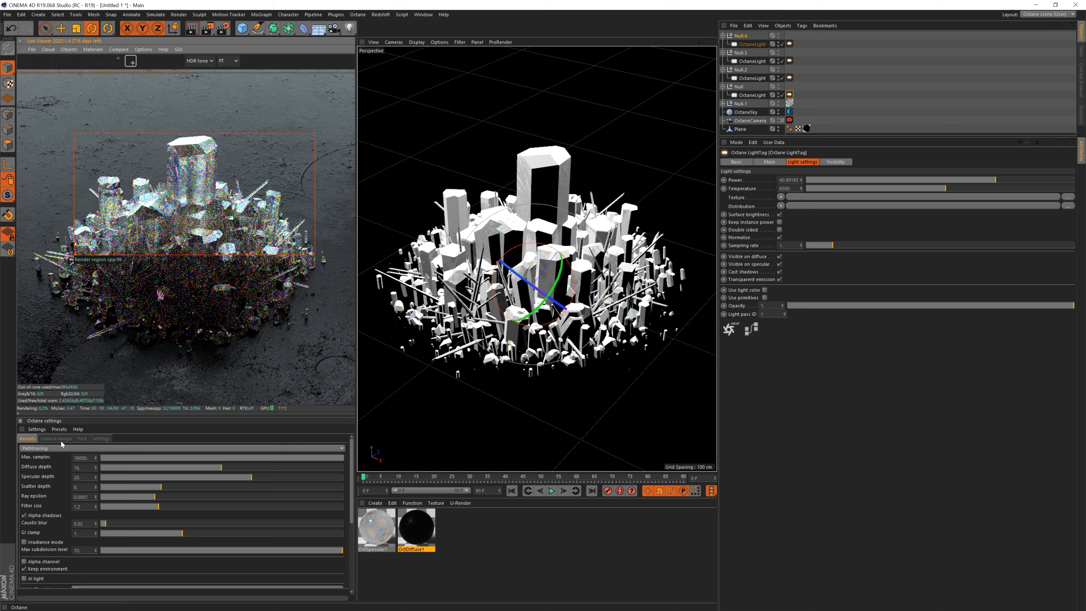
# Raise the camera imager's Highlight compression to about 0.53.
pyautogui.click(81, 438)
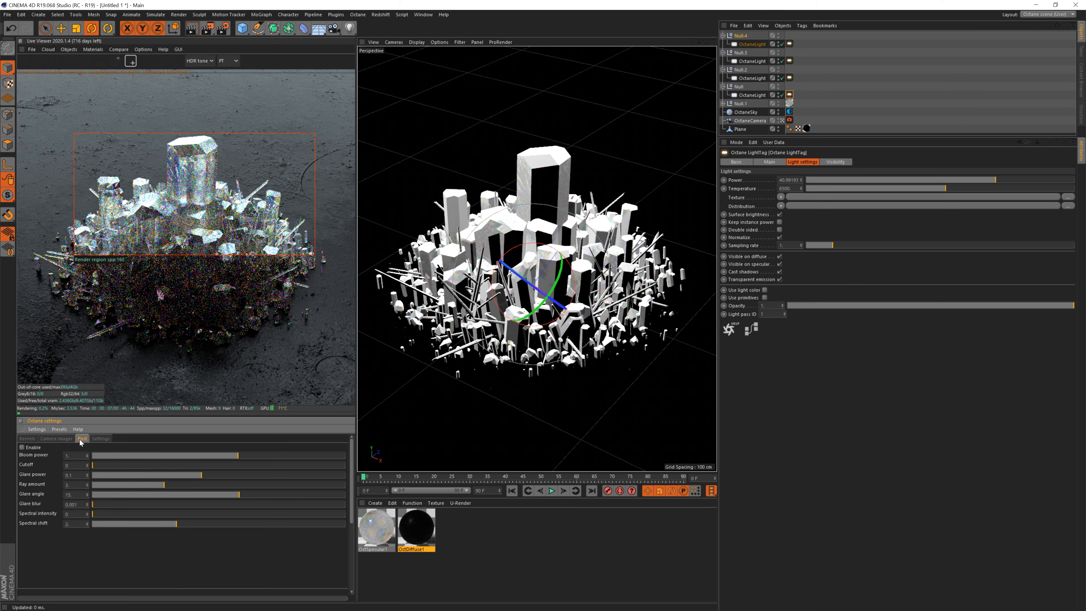
pyautogui.click(57, 438)
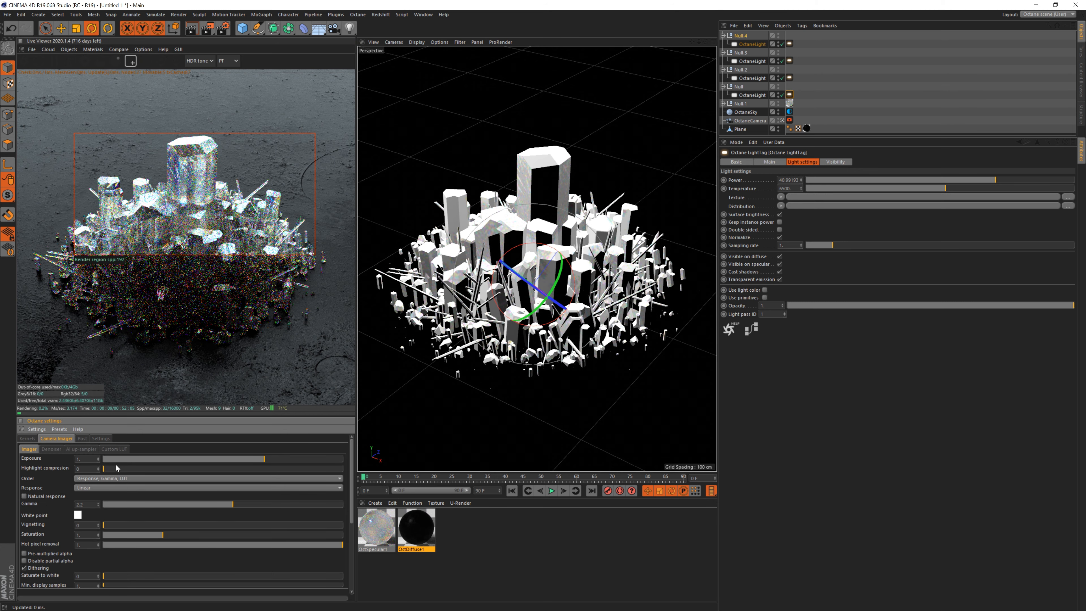
pyautogui.moveTo(116, 469); pyautogui.dragTo(121, 469)
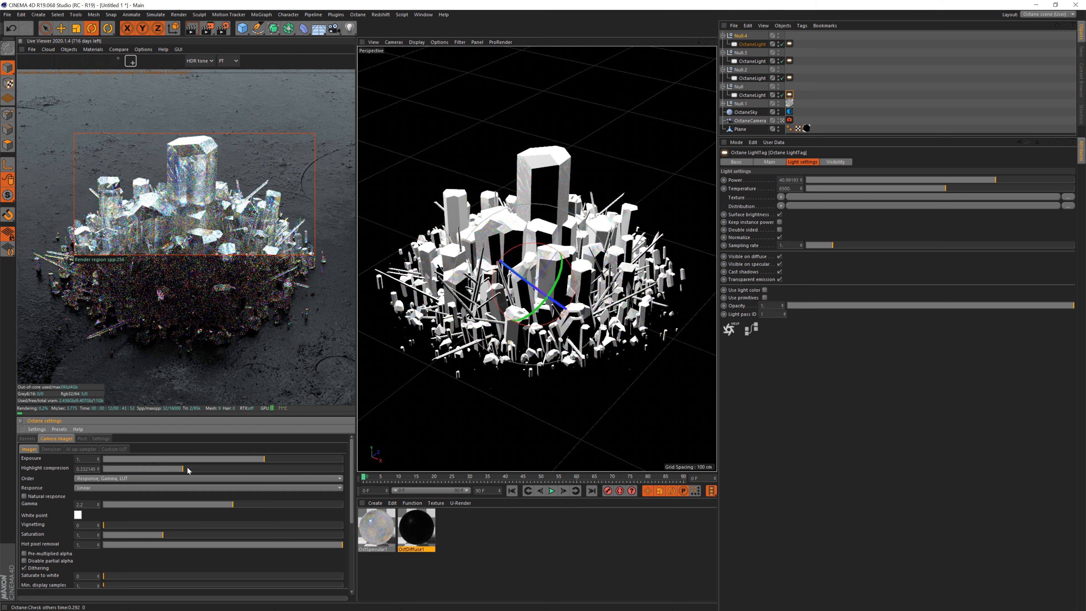
pyautogui.moveTo(262, 472)
pyautogui.mouseDown()
pyautogui.moveTo(176, 471)
pyautogui.moveTo(352, 479)
pyautogui.moveTo(185, 471)
pyautogui.moveTo(247, 479)
pyautogui.mouseUp()
# Open the ground material's node graph and set its displacement height to 3 cm.
pyautogui.doubleClick(416, 528)
pyautogui.moveTo(269, 60); pyautogui.dragTo(541, 65)
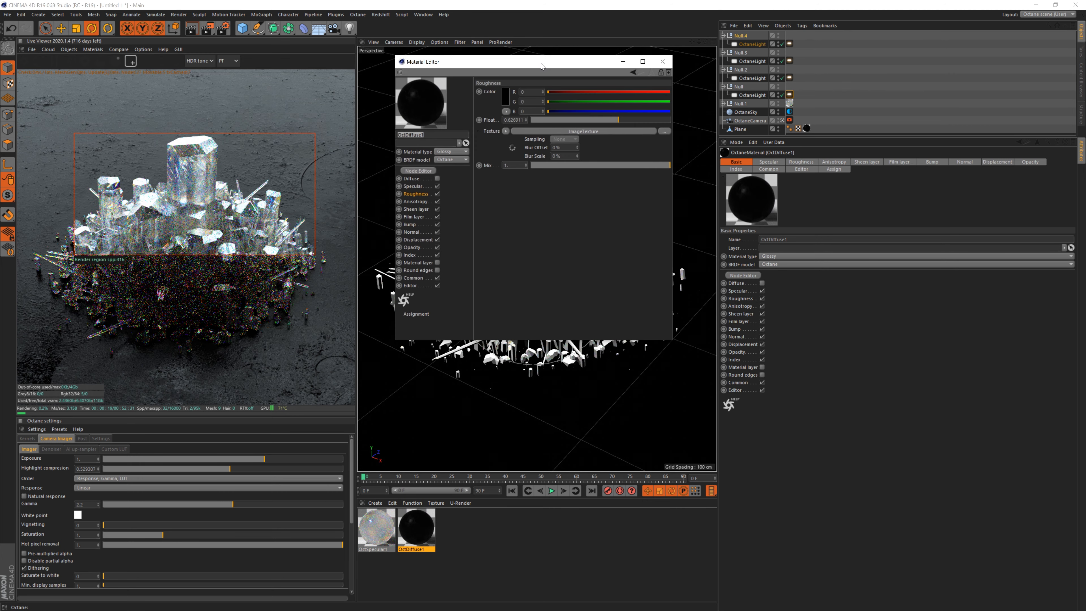
pyautogui.click(419, 170)
pyautogui.moveTo(361, 168); pyautogui.dragTo(567, 102)
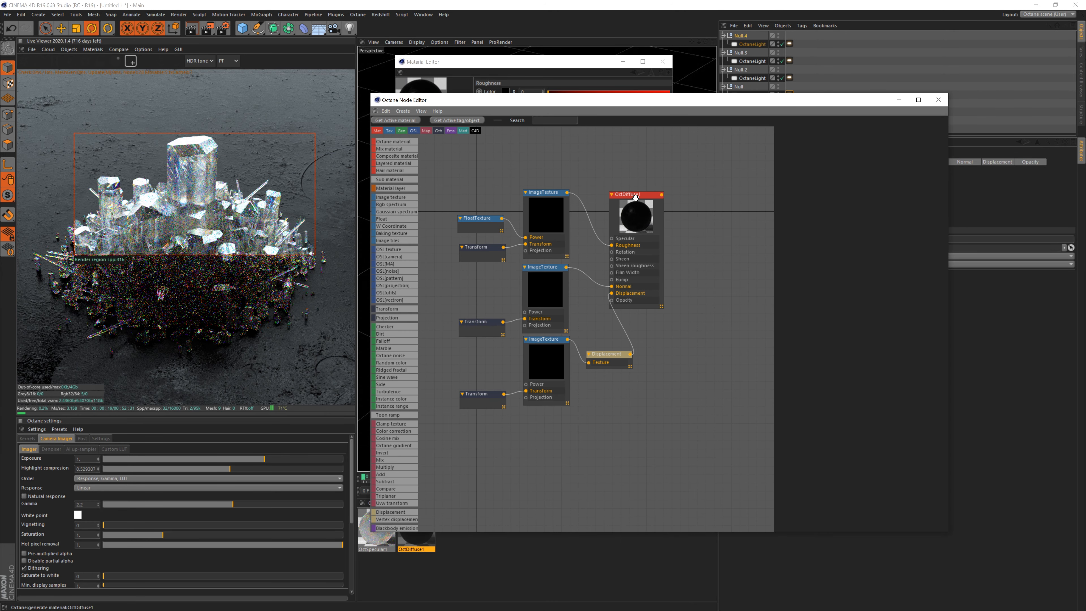
pyautogui.click(629, 214)
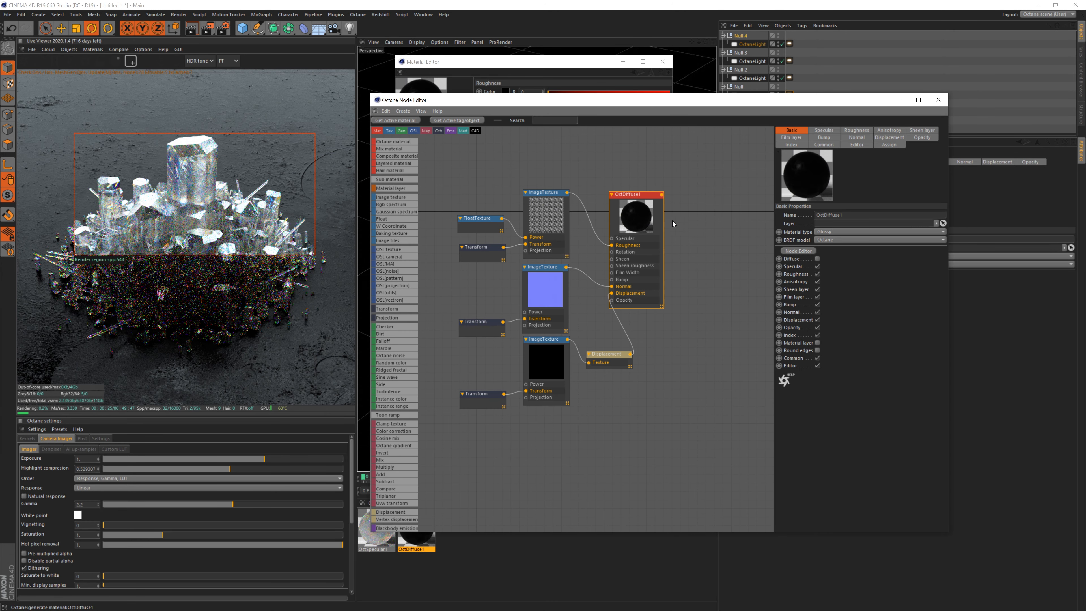
pyautogui.click(600, 355)
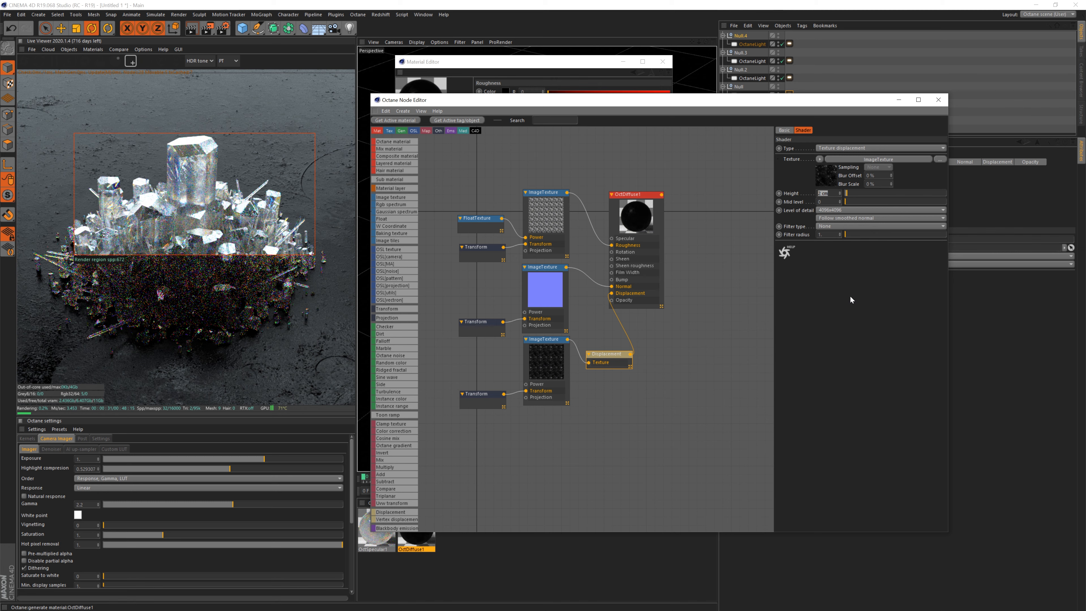
pyautogui.write('3')
pyautogui.press('Return')
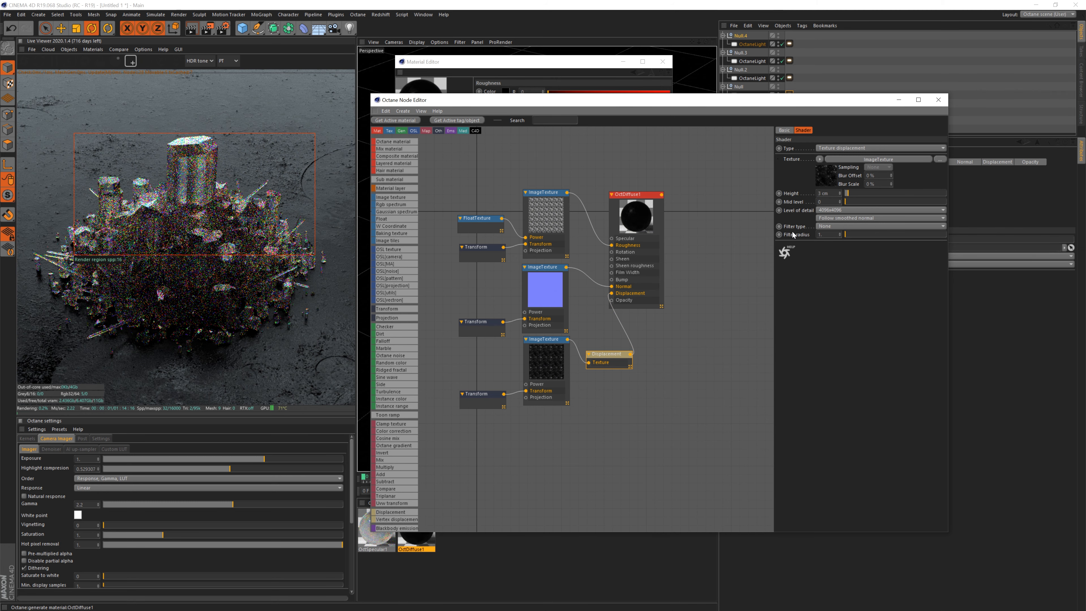
# Lower the ground material's Specular float to about 0.015.
pyautogui.click(634, 207)
pyautogui.click(824, 130)
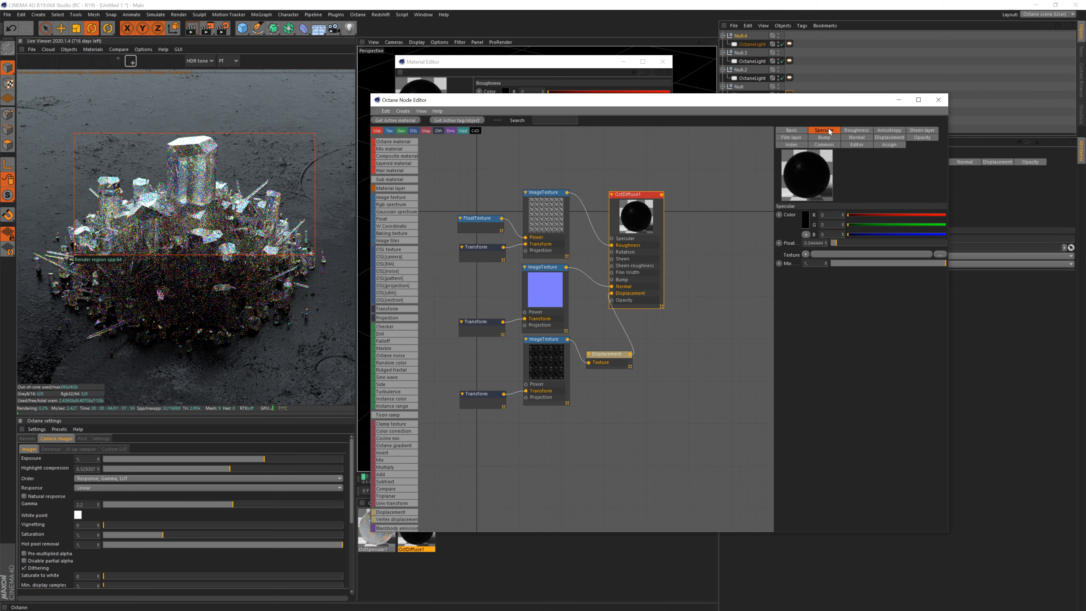
pyautogui.moveTo(834, 242); pyautogui.dragTo(832, 242)
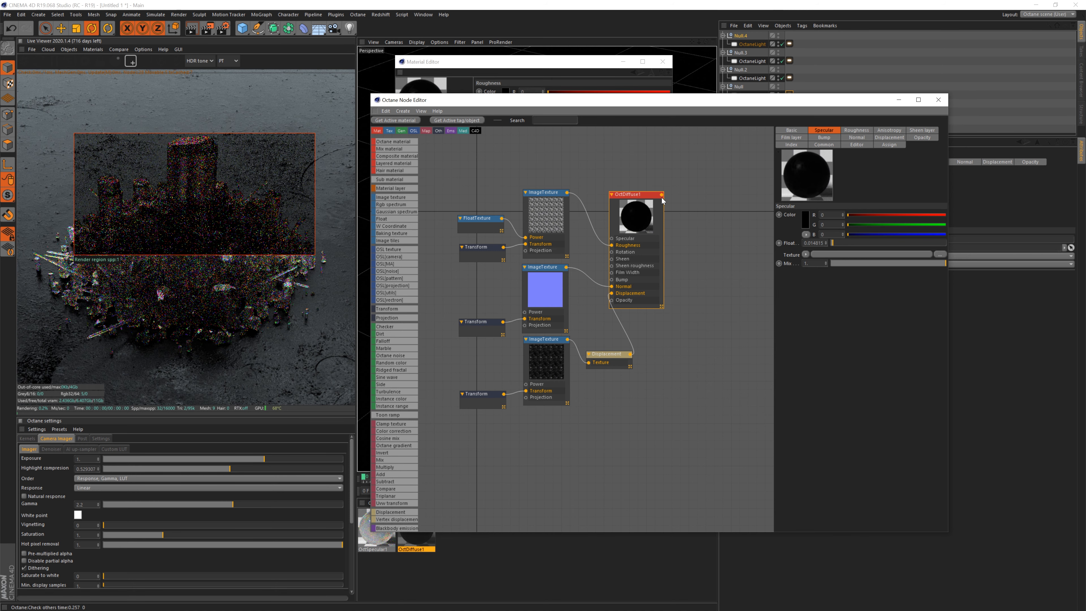
# Move the roughness texture nodes aside, feed the roughness image through a new Clamp texture, and connect it to the Specular input.
pyautogui.moveTo(458, 181); pyautogui.dragTo(544, 252)
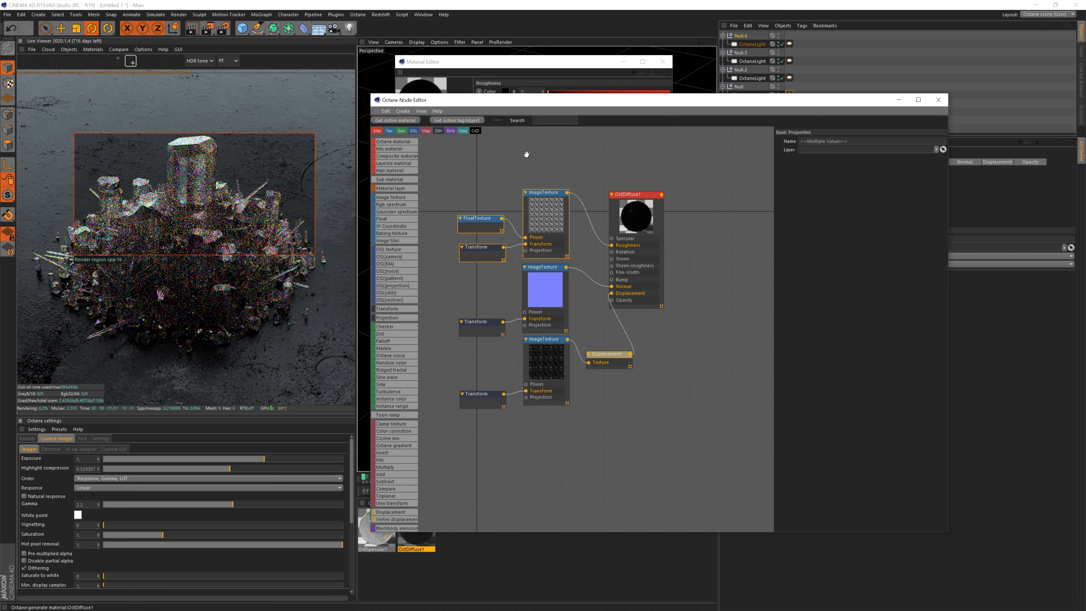
pyautogui.moveTo(526, 154); pyautogui.dragTo(514, 148)
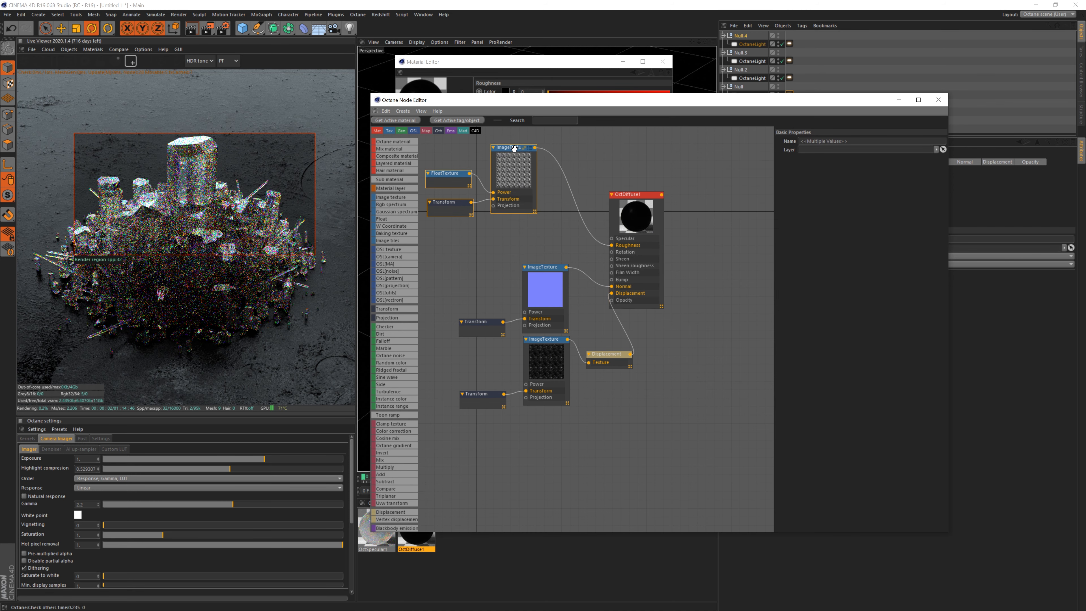
pyautogui.click(418, 185)
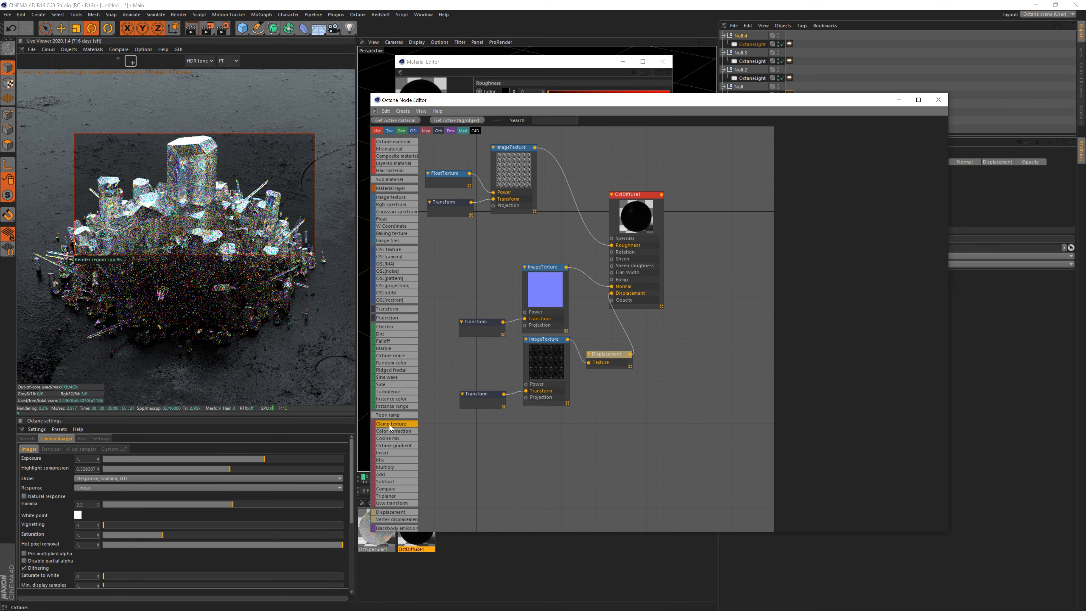
pyautogui.moveTo(394, 423); pyautogui.dragTo(553, 213)
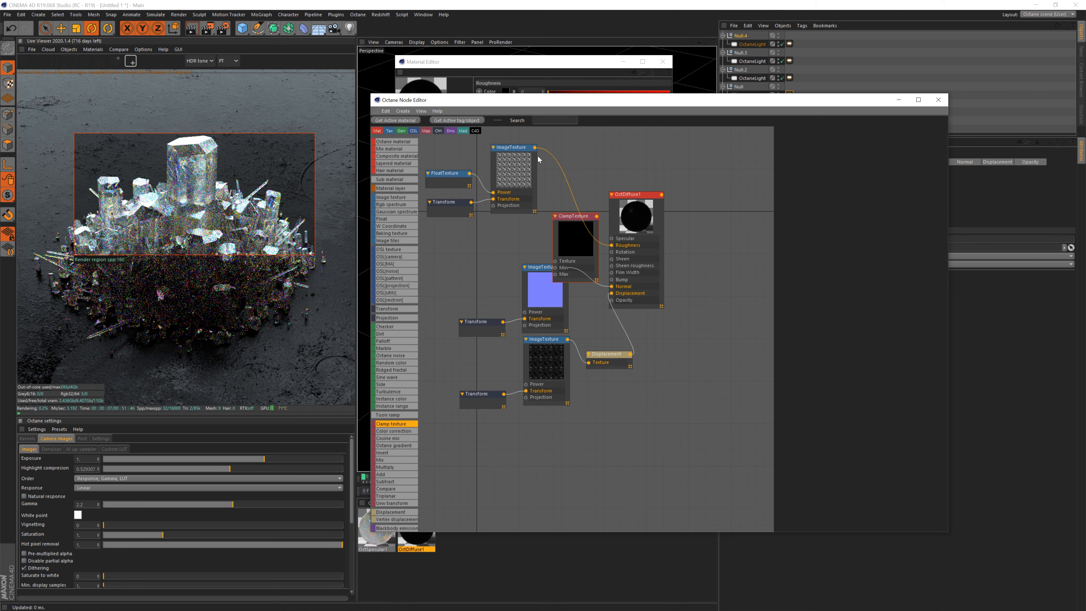
pyautogui.moveTo(534, 150); pyautogui.dragTo(555, 261)
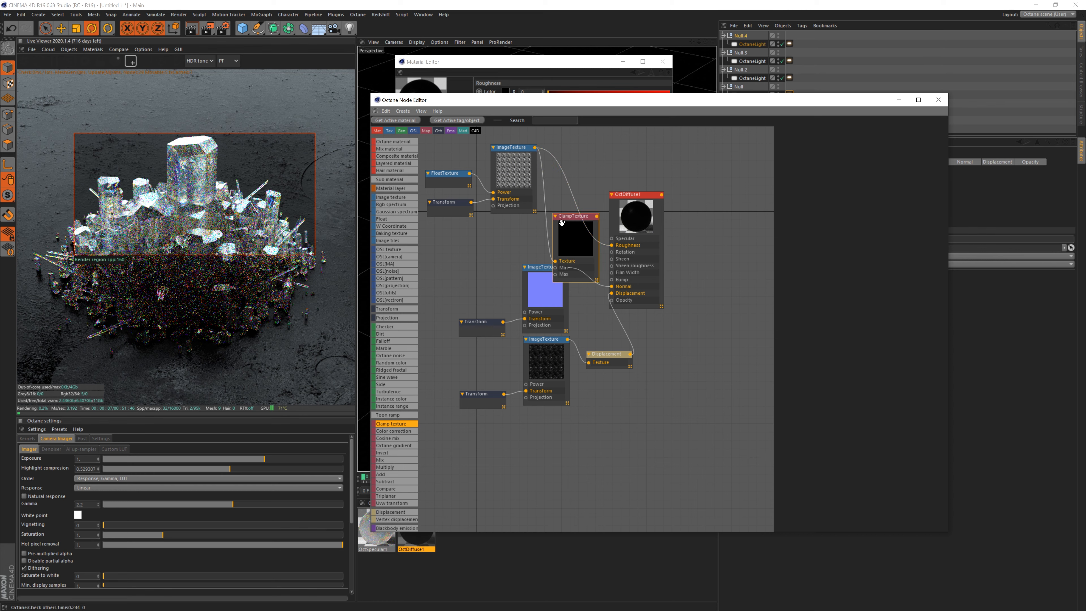
pyautogui.moveTo(561, 213); pyautogui.dragTo(552, 186)
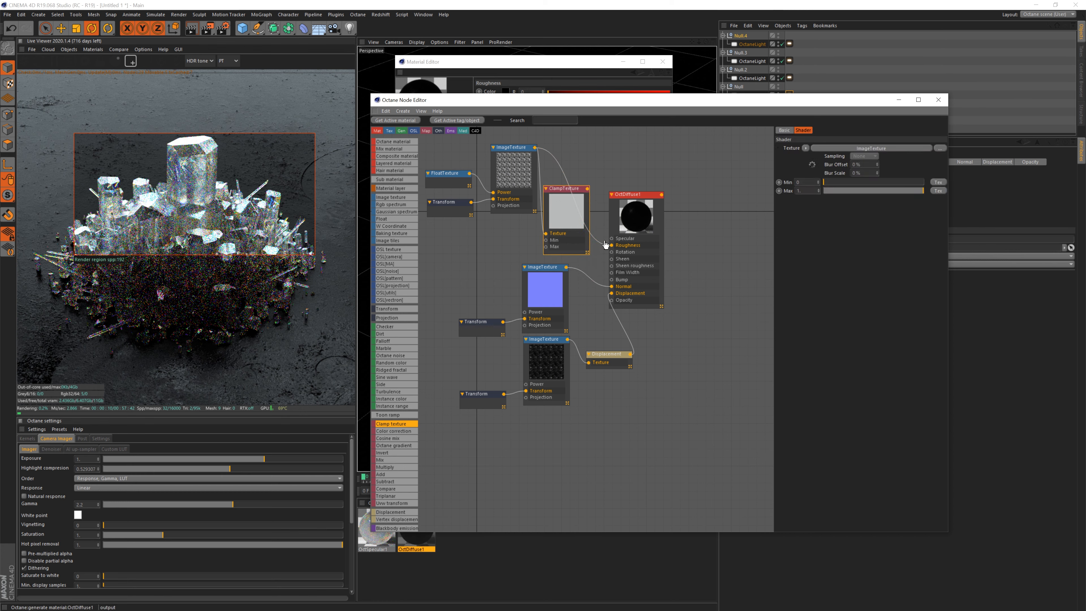
pyautogui.moveTo(588, 189); pyautogui.dragTo(612, 246)
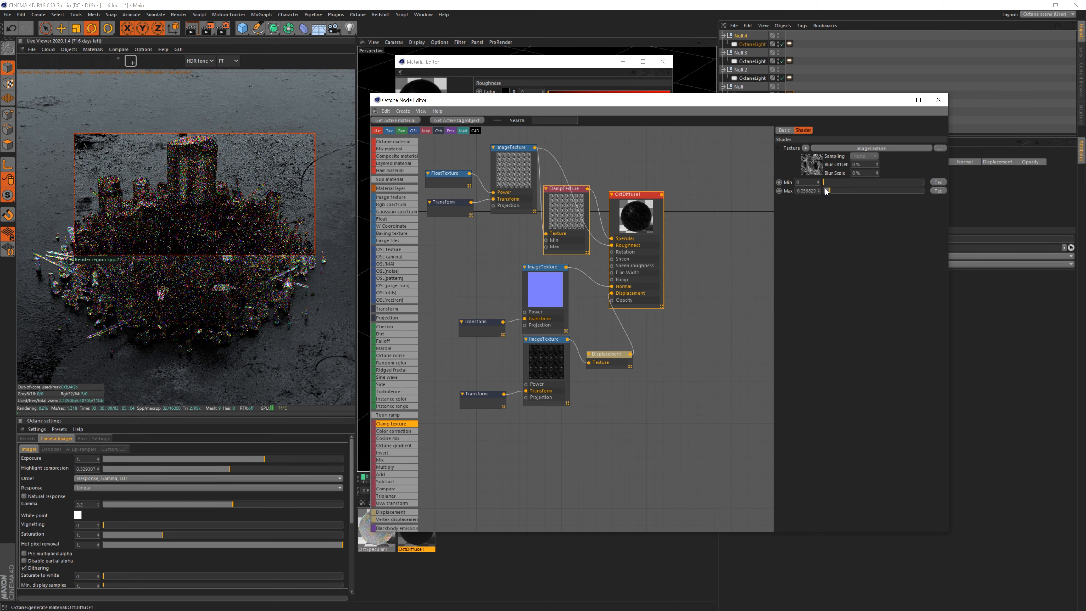
# Lower the Clamp texture's Max to 0.001, then replace its last digit with 5.
pyautogui.moveTo(830, 191); pyautogui.dragTo(824, 191)
pyautogui.doubleClick(808, 191)
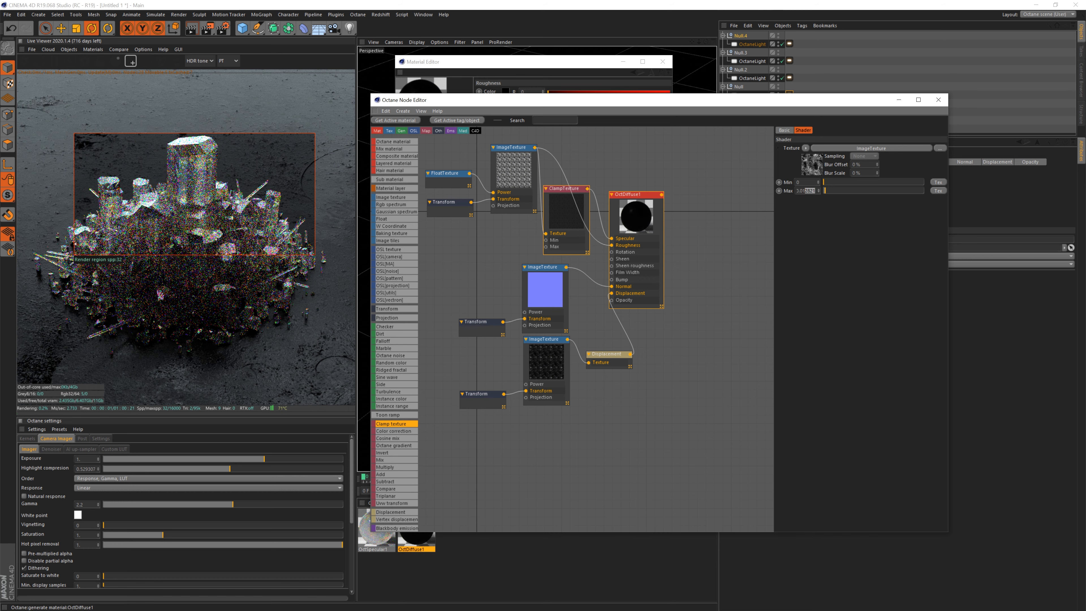
pyautogui.write('.0001')
pyautogui.press('Return')
pyautogui.press('Delete')
pyautogui.press('BackSpace')
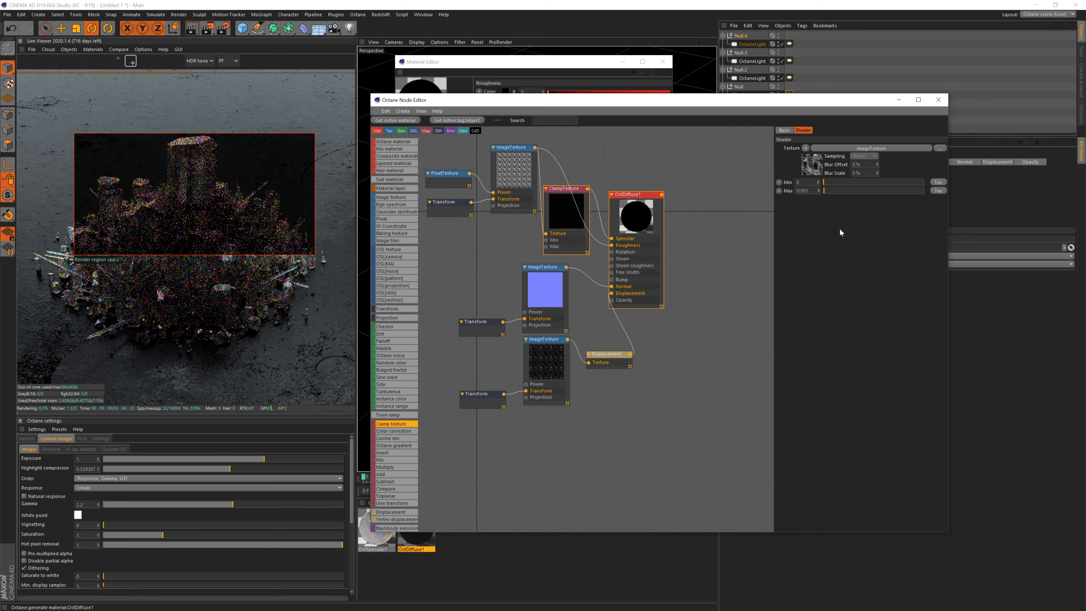
pyautogui.write('5')
pyautogui.press('Return')
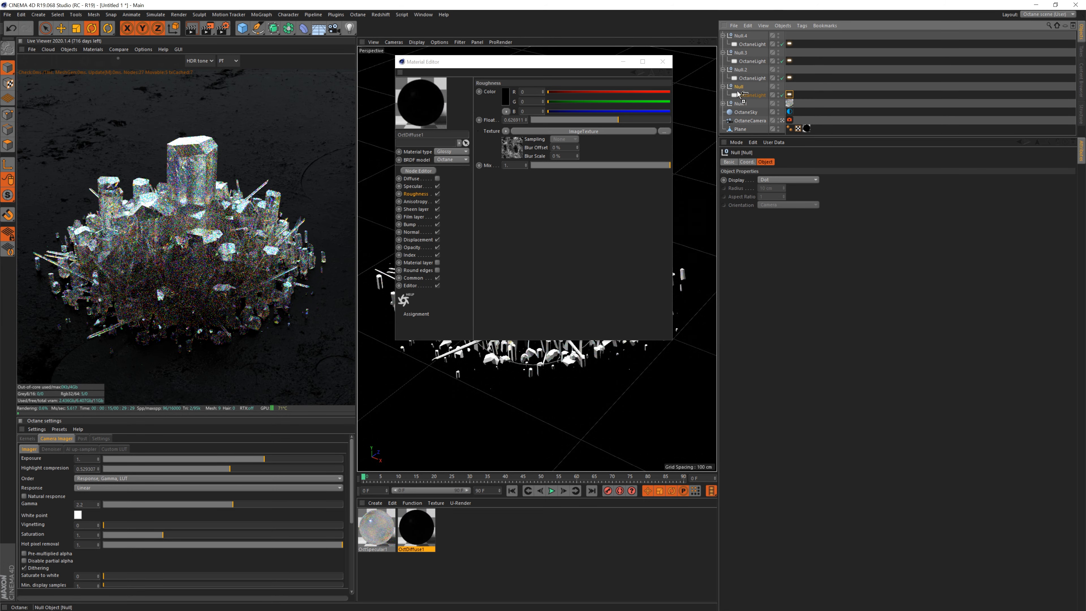
# Duplicate the original large light's null, close the material editor, and rotate the copy to another angle.
pyautogui.keyDown('ctrl'); pyautogui.moveTo(739, 102); pyautogui.dragTo(738, 104); pyautogui.keyUp('ctrl')
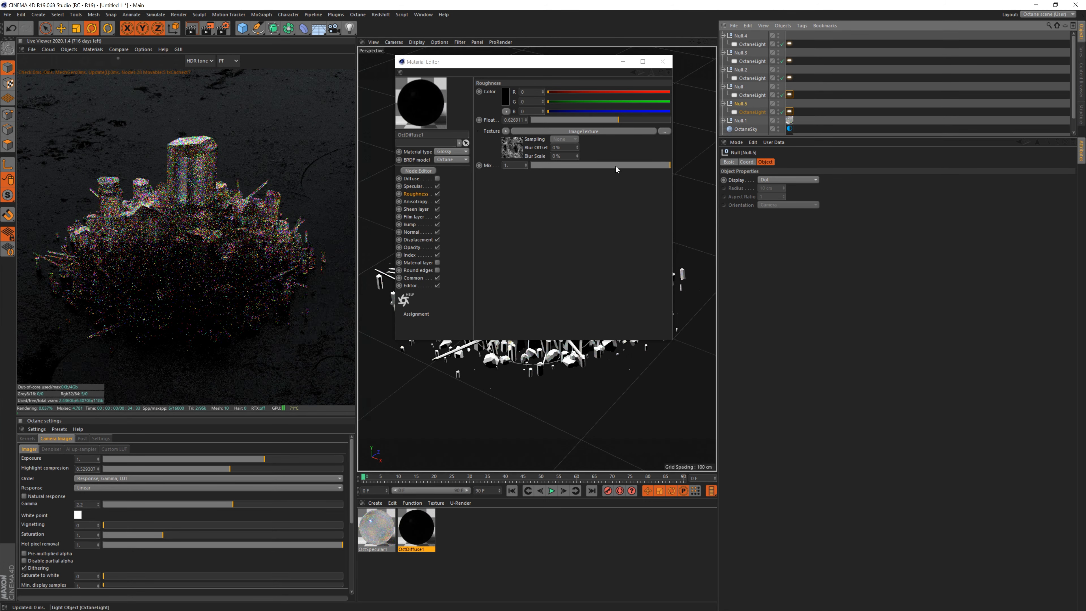
pyautogui.click(663, 61)
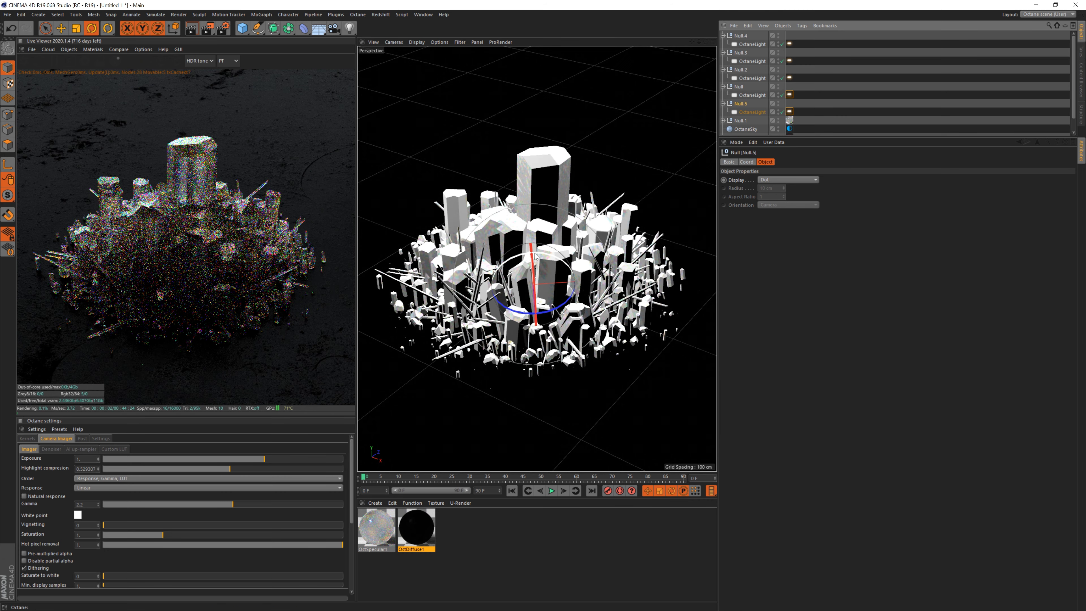
pyautogui.moveTo(533, 280)
pyautogui.mouseDown()
pyautogui.moveTo(541, 290)
pyautogui.moveTo(465, 287)
pyautogui.moveTo(553, 284)
pyautogui.moveTo(532, 295)
pyautogui.mouseUp()
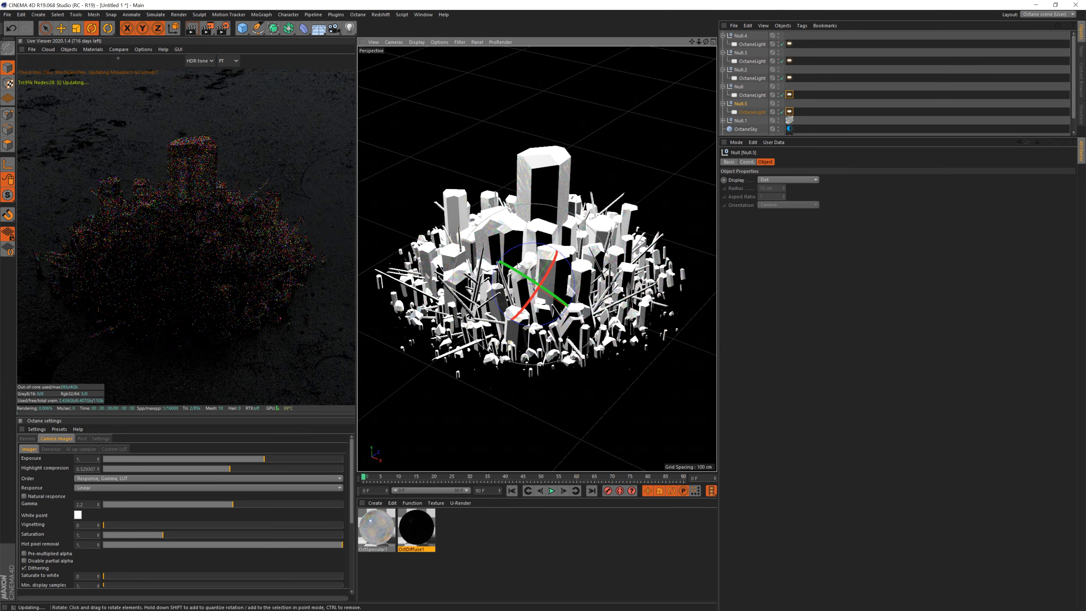
# Raise the newest duplicated light's power and rotate its null to a different angle.
pyautogui.click(789, 112)
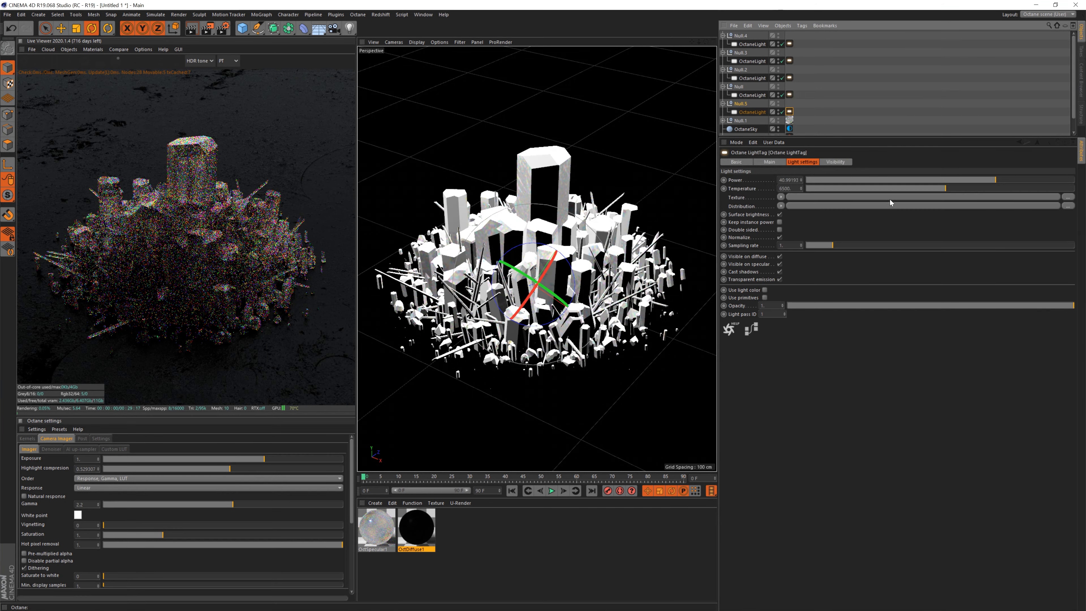
pyautogui.click(1018, 180)
pyautogui.click(741, 104)
pyautogui.moveTo(538, 284); pyautogui.dragTo(598, 288)
# Adjust the original large light's power to about 85.
pyautogui.click(789, 95)
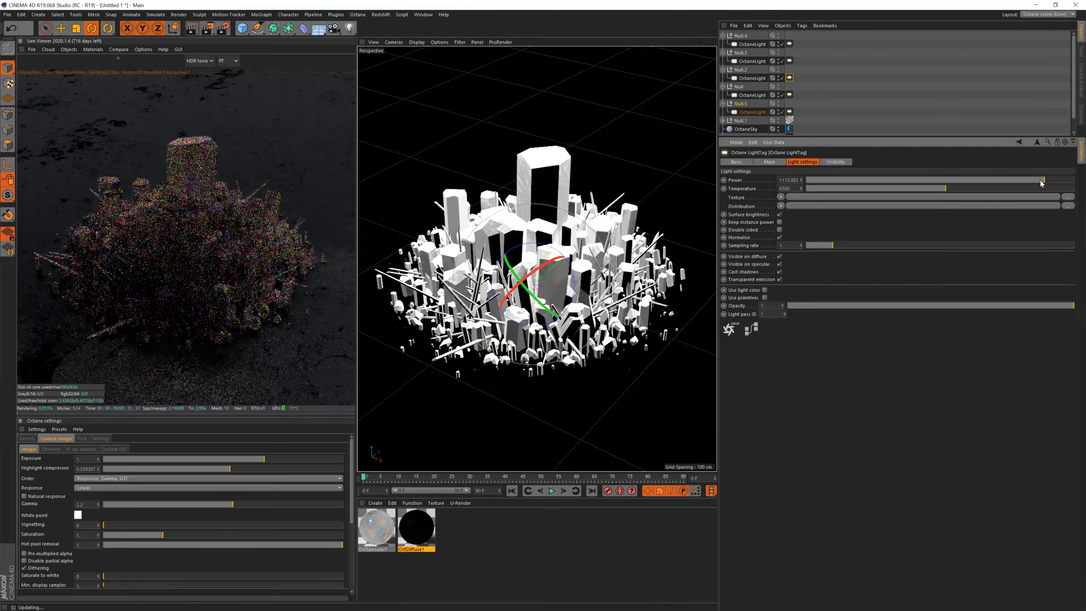
pyautogui.click(1016, 179)
pyautogui.moveTo(1017, 180); pyautogui.dragTo(1006, 179)
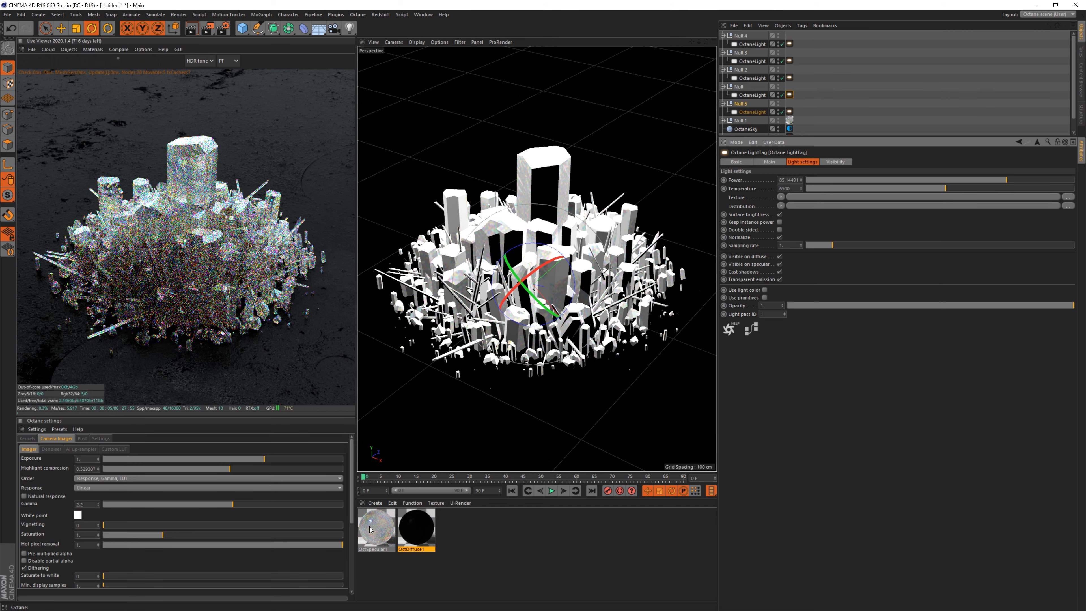
# Open the crystal specular material's node graph and add a Scattering medium, placing its node below the existing textures.
pyautogui.doubleClick(370, 530)
pyautogui.moveTo(300, 61); pyautogui.dragTo(854, 40)
pyautogui.click(706, 147)
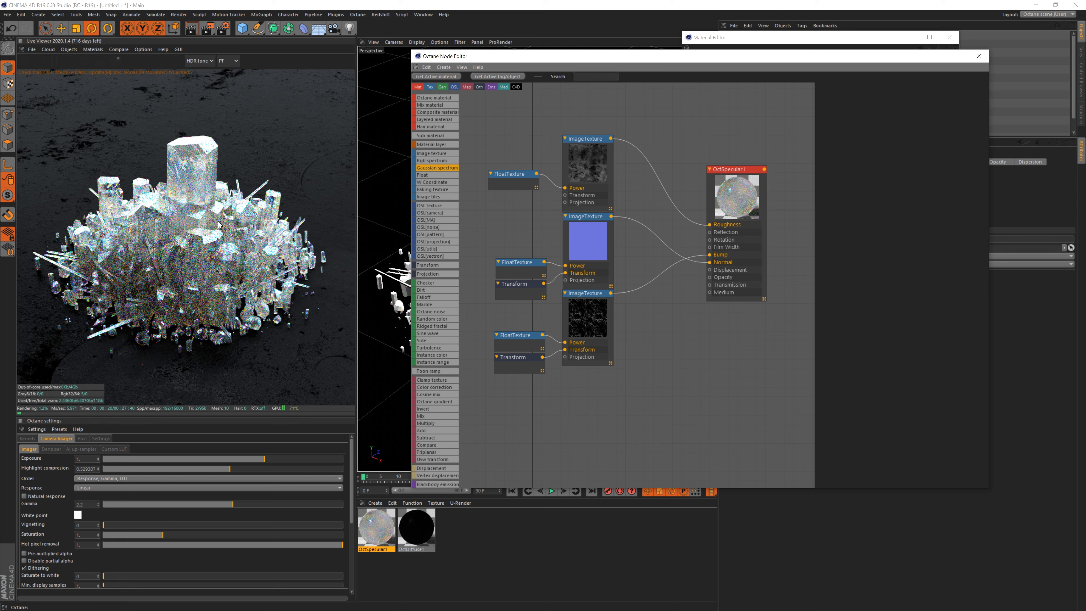
pyautogui.click(731, 173)
pyautogui.moveTo(736, 186); pyautogui.dragTo(738, 171)
pyautogui.click(898, 101)
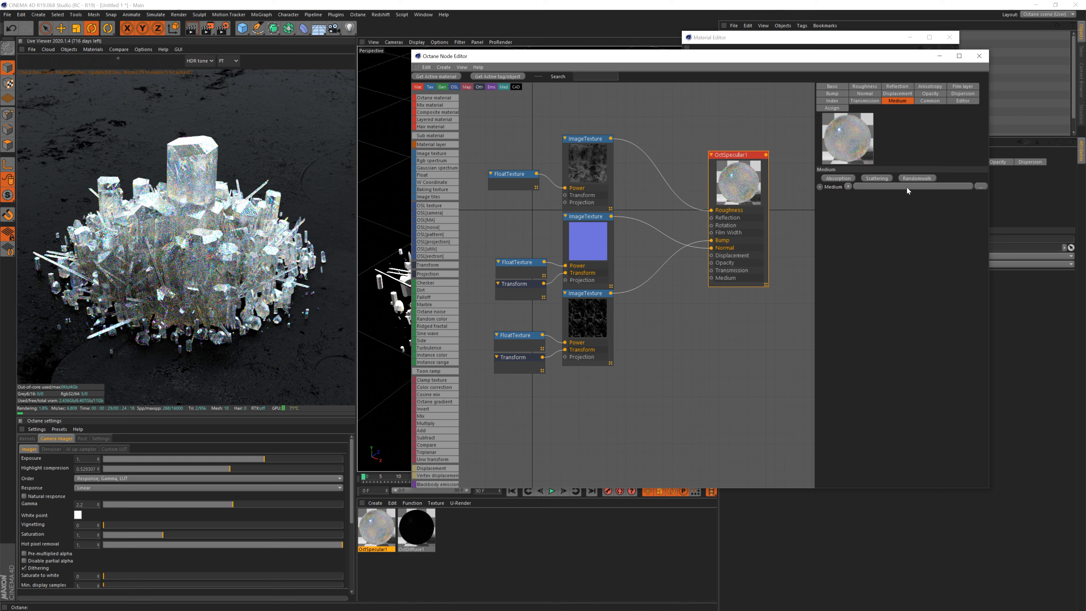
pyautogui.click(877, 178)
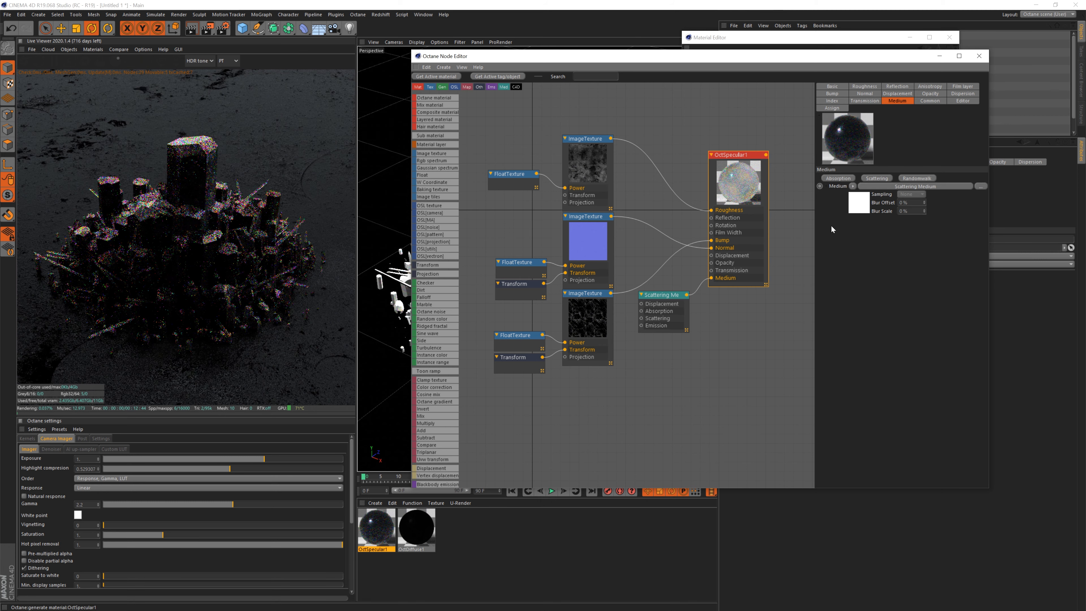
pyautogui.moveTo(665, 322); pyautogui.dragTo(654, 422)
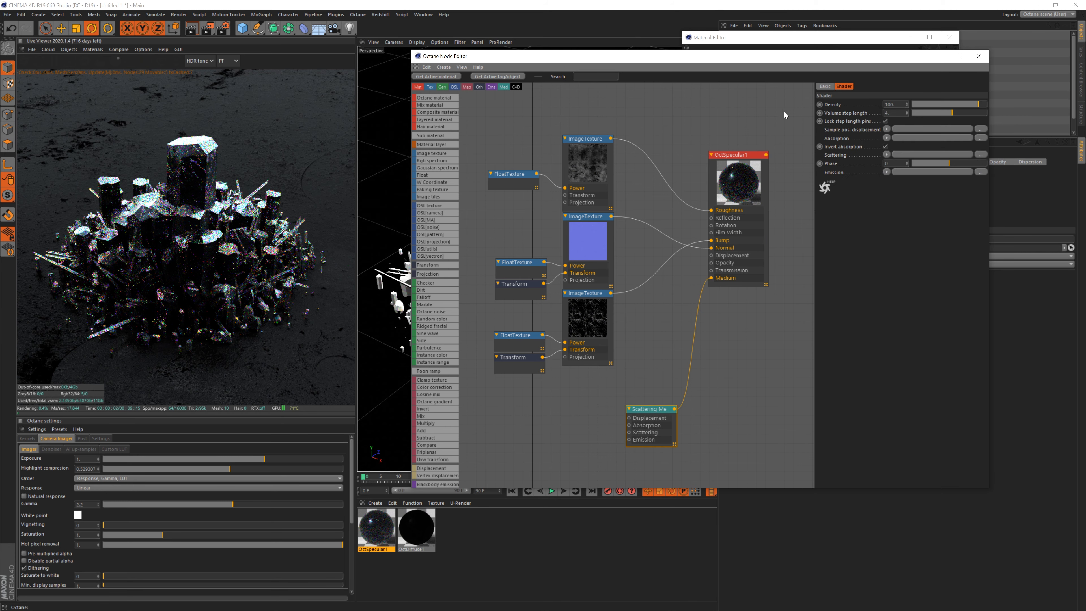
# Feed a new RGB Spectrum node into the medium's Scattering input and make it red by setting green and blue to 0.
pyautogui.moveTo(705, 113); pyautogui.dragTo(726, 33, button='middle')
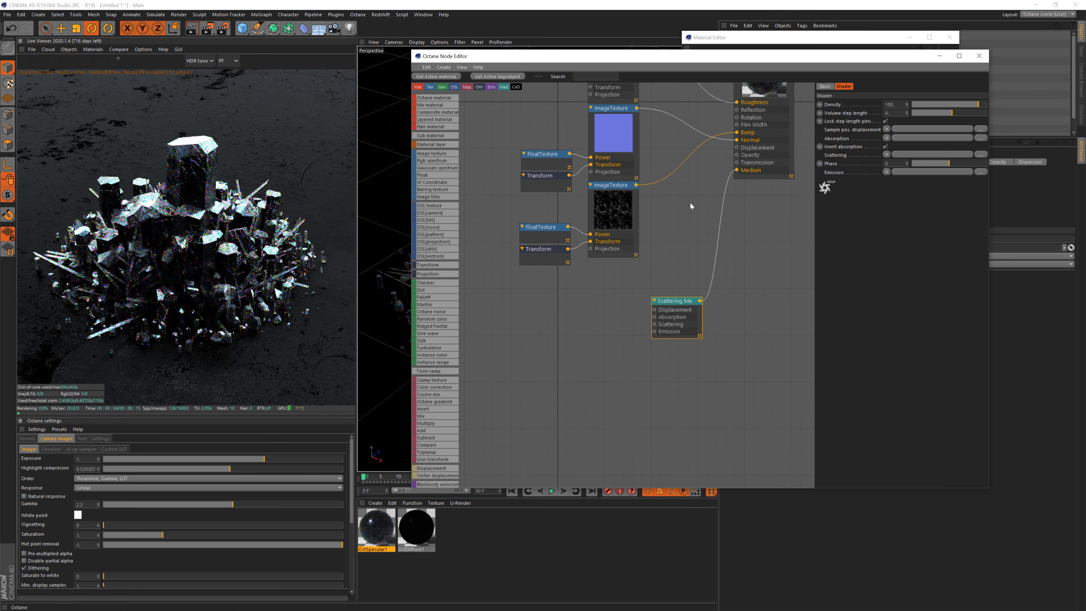
pyautogui.moveTo(693, 204); pyautogui.dragTo(689, 170, button='middle')
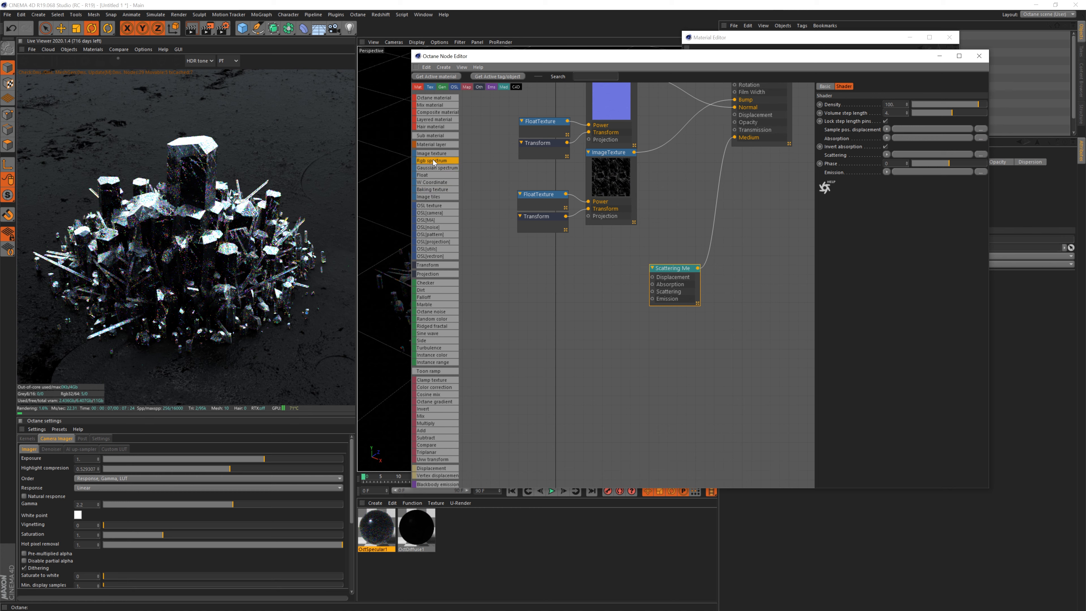
pyautogui.moveTo(435, 159); pyautogui.dragTo(651, 291)
pyautogui.click(576, 311)
pyautogui.moveTo(576, 311); pyautogui.dragTo(581, 294)
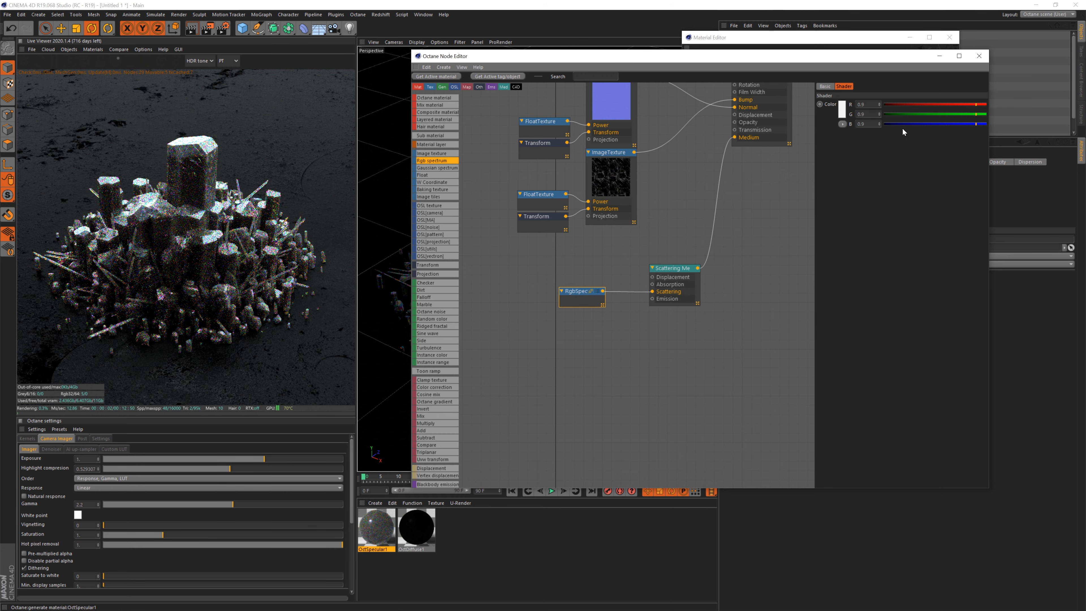
pyautogui.moveTo(891, 125); pyautogui.dragTo(879, 114)
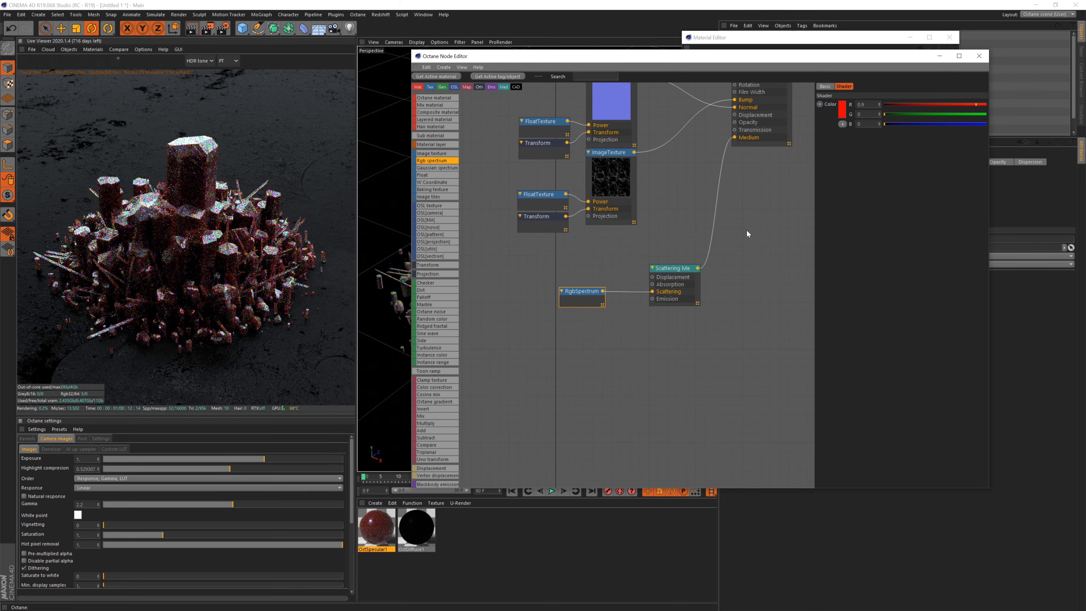
# Limit the live render to a region around the tallest crystal and tune the scattering medium's density to about 43.65.
pyautogui.click(673, 269)
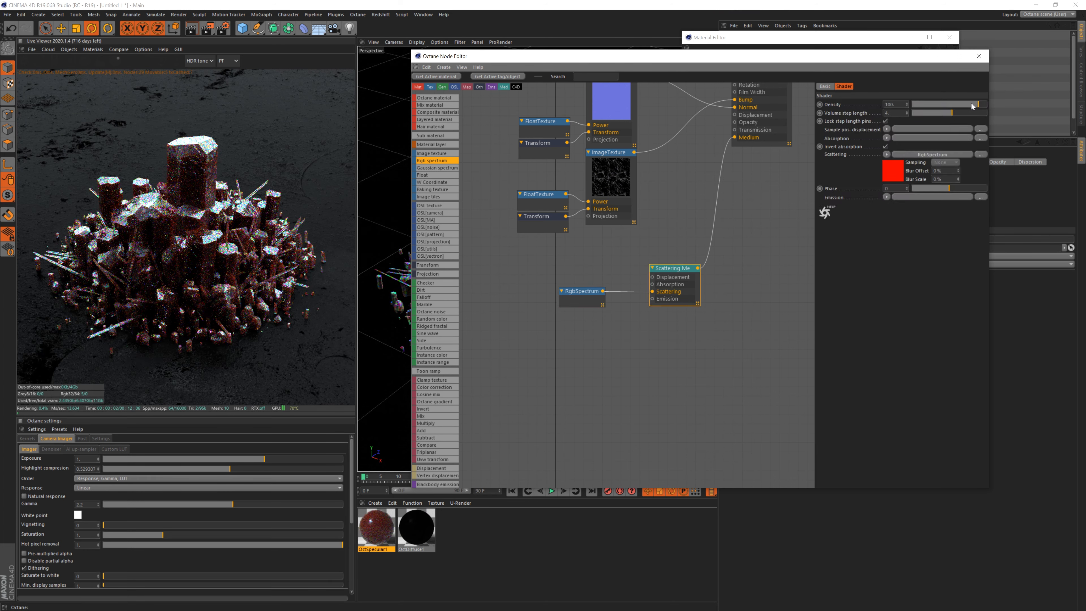
pyautogui.moveTo(973, 106); pyautogui.dragTo(962, 105)
pyautogui.click(130, 60)
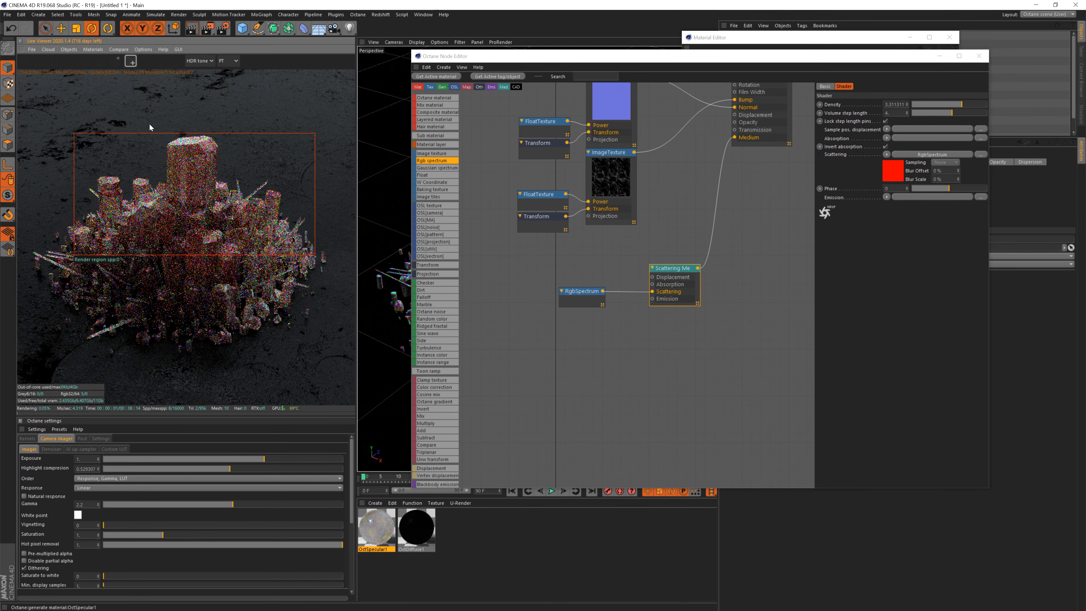
pyautogui.moveTo(123, 118); pyautogui.dragTo(238, 218)
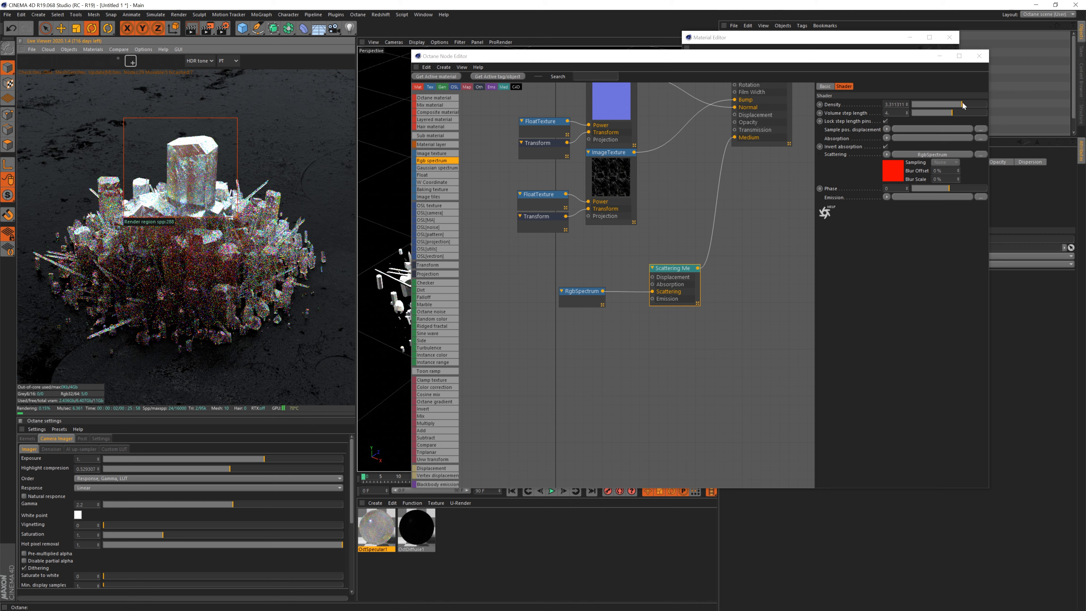
pyautogui.moveTo(964, 105); pyautogui.dragTo(973, 106)
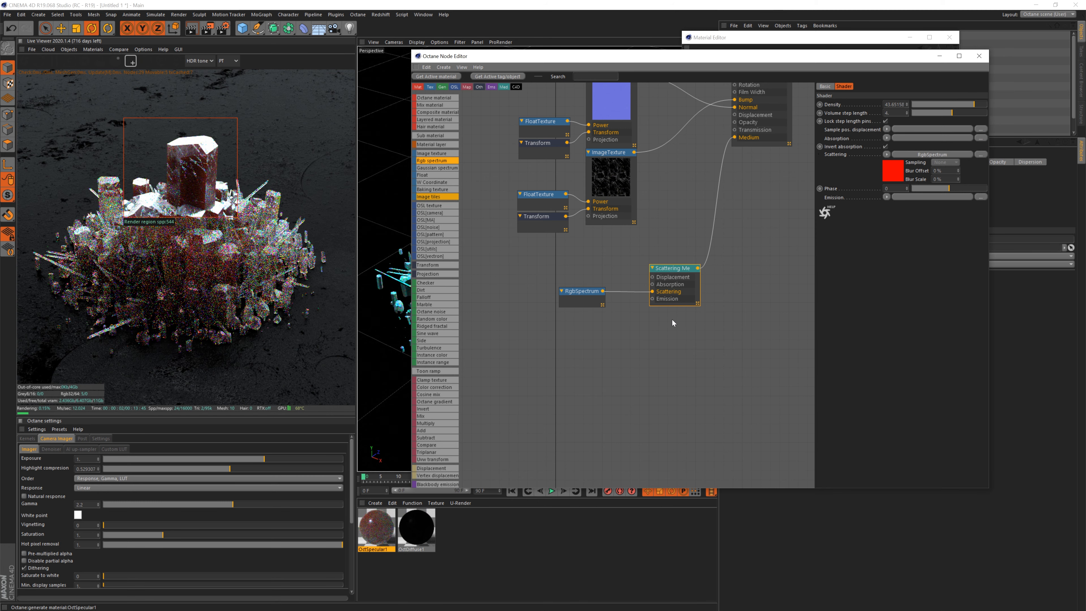
# Move the RGB Spectrum node lower and add an Image Texture node beside the scattering medium.
pyautogui.moveTo(592, 293); pyautogui.dragTo(592, 329)
pyautogui.click(592, 332)
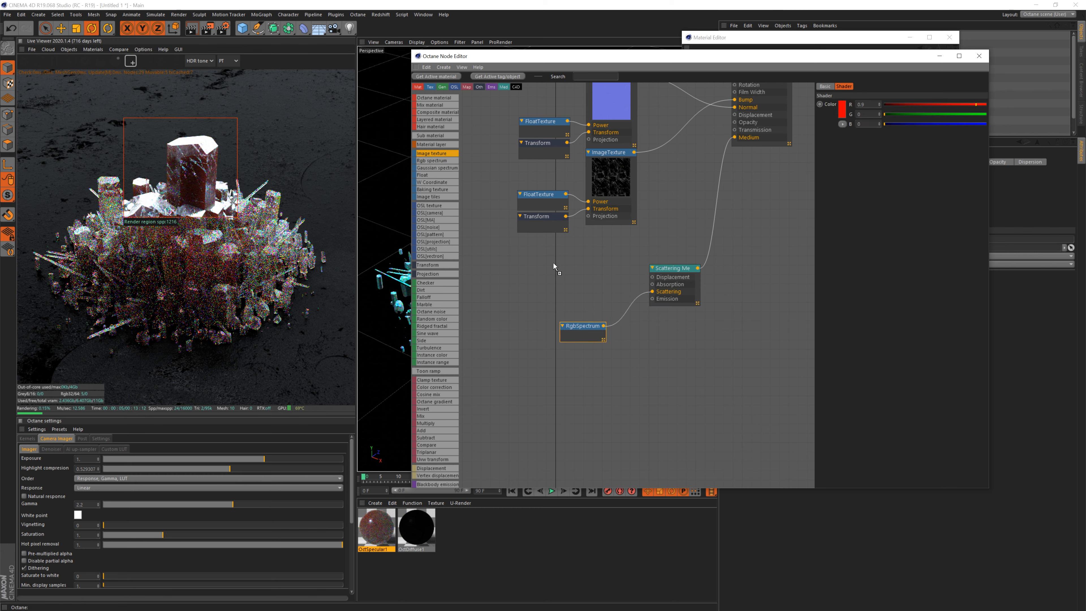
pyautogui.moveTo(553, 267); pyautogui.dragTo(493, 248)
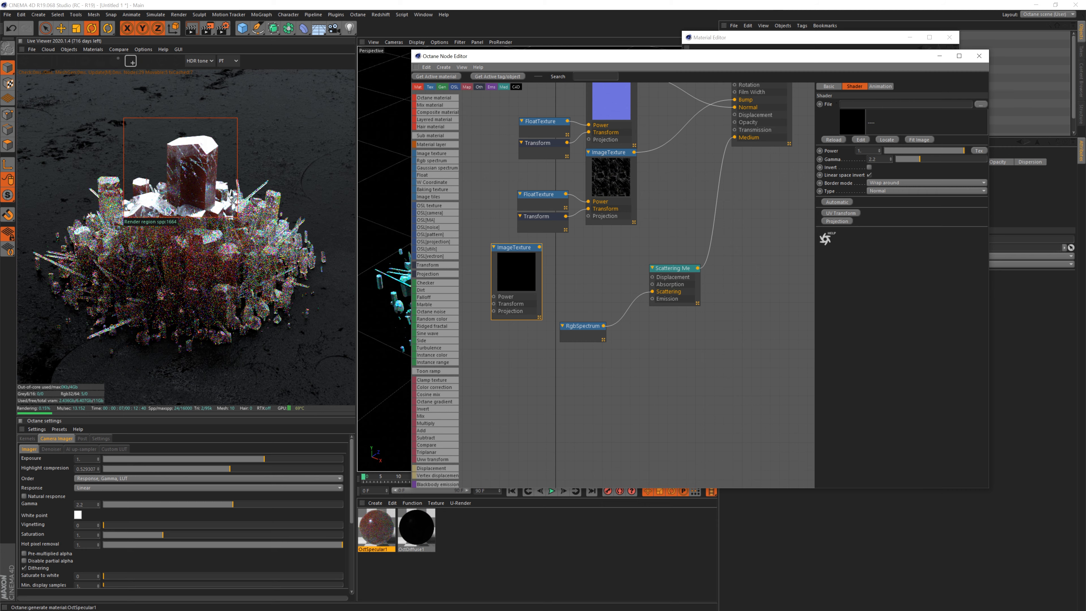
# Load Organic-BM15-Diffuse from the Organic Kit's Organic - 15 folder and connect the image to the medium's Absorption input.
pyautogui.click(979, 104)
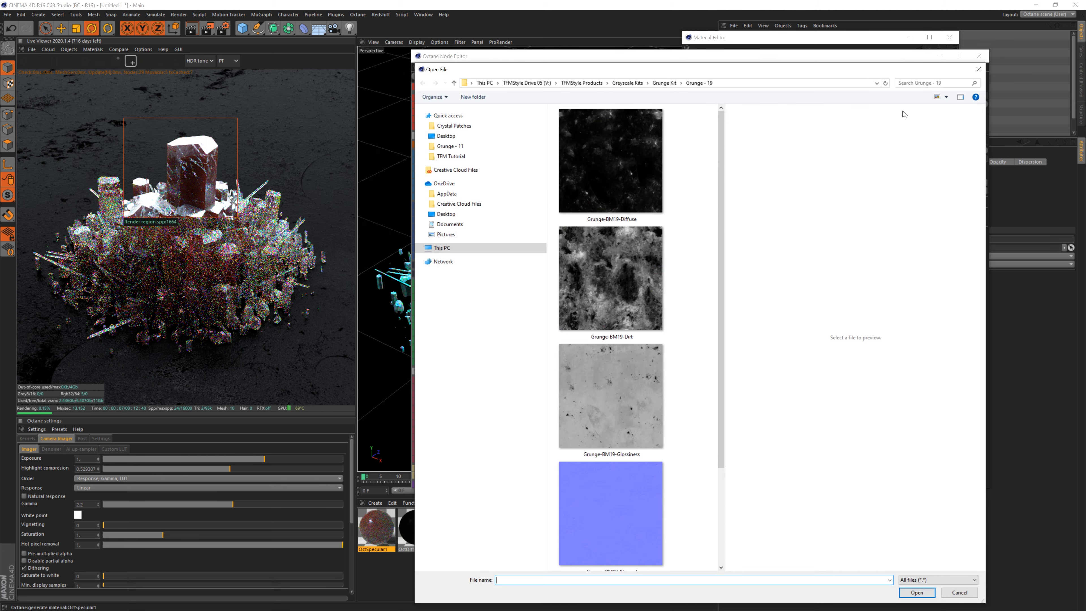
pyautogui.click(640, 84)
pyautogui.click(580, 135)
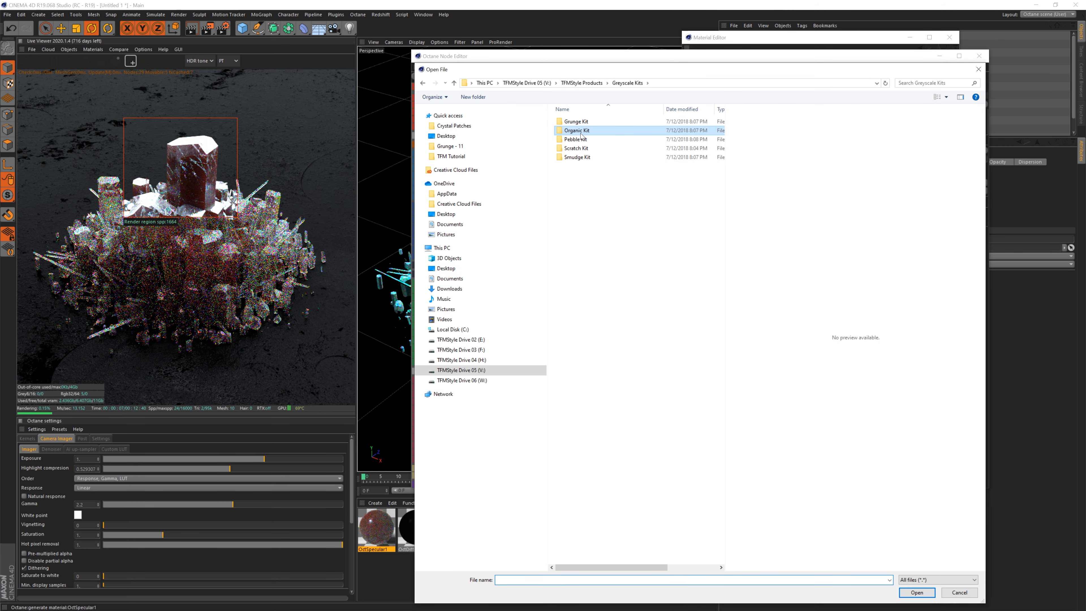
pyautogui.doubleClick(581, 135)
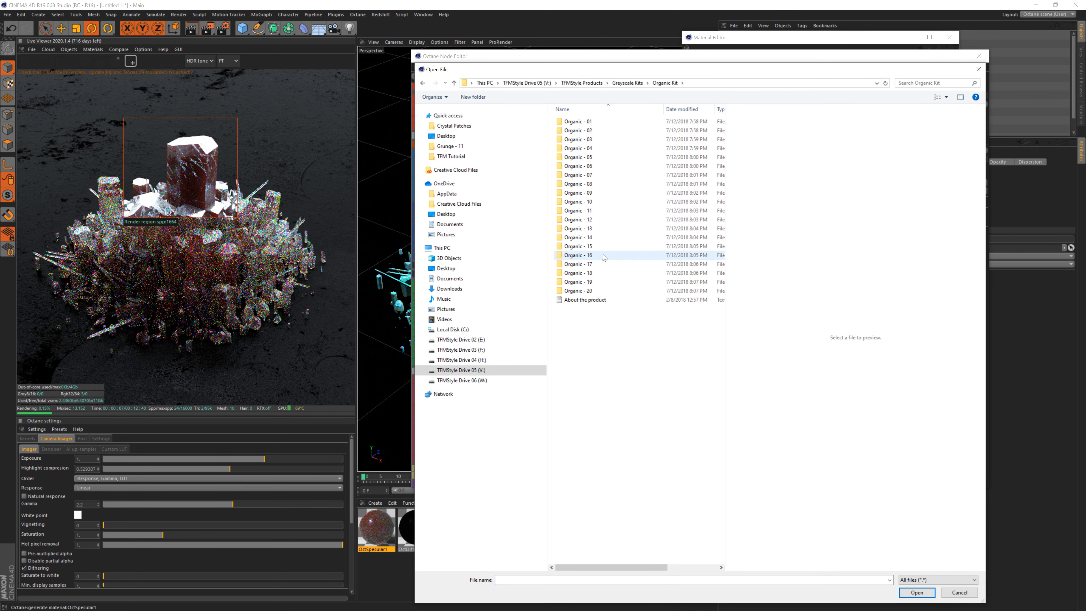
pyautogui.doubleClick(580, 158)
pyautogui.click(596, 122)
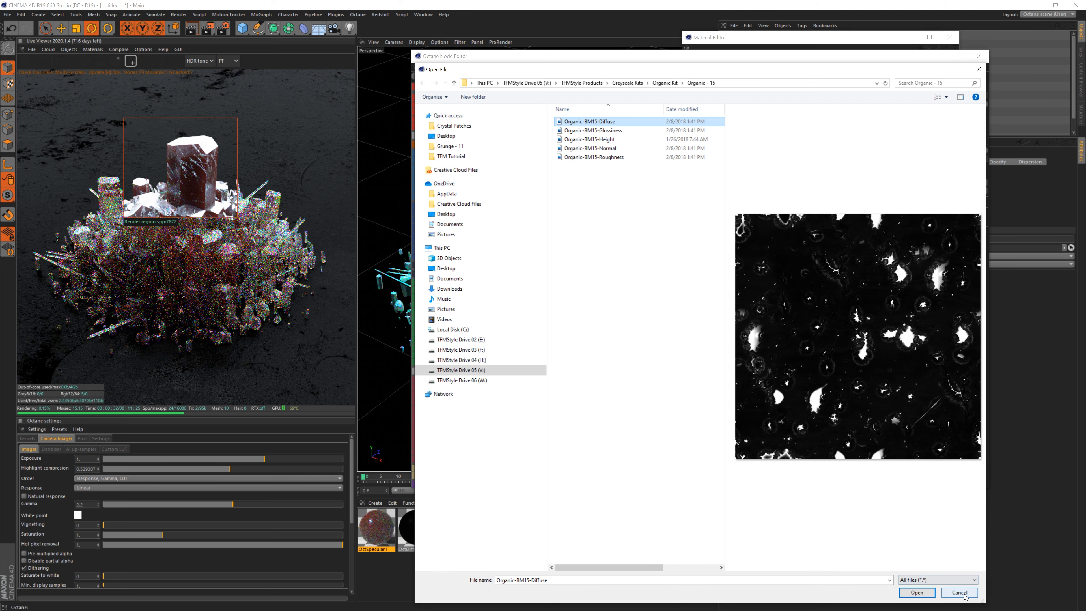
pyautogui.click(917, 592)
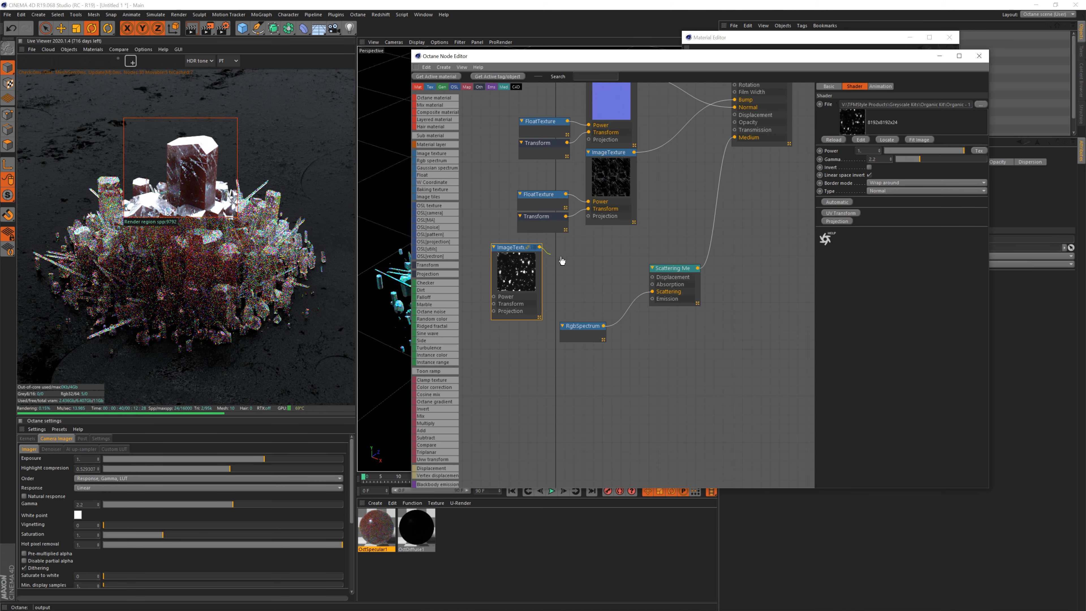
pyautogui.moveTo(561, 260); pyautogui.dragTo(652, 284)
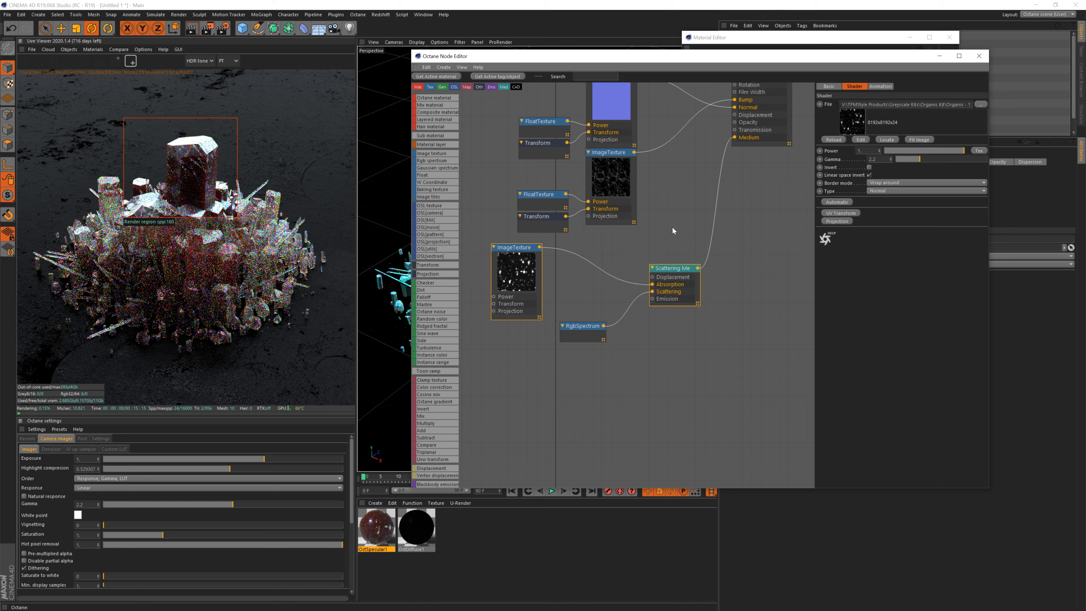
# Add a UV Transform to the absorption image, scale it uniformly to about 4.36 and rotate it on X, Y and Z.
pyautogui.scroll(-1, 690, 199)
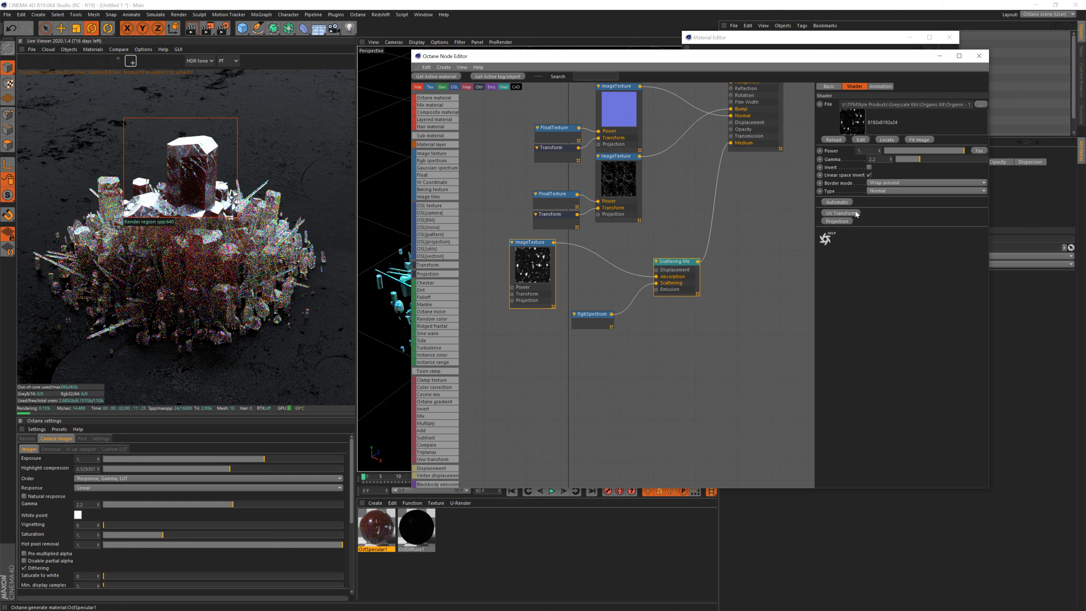
pyautogui.click(840, 213)
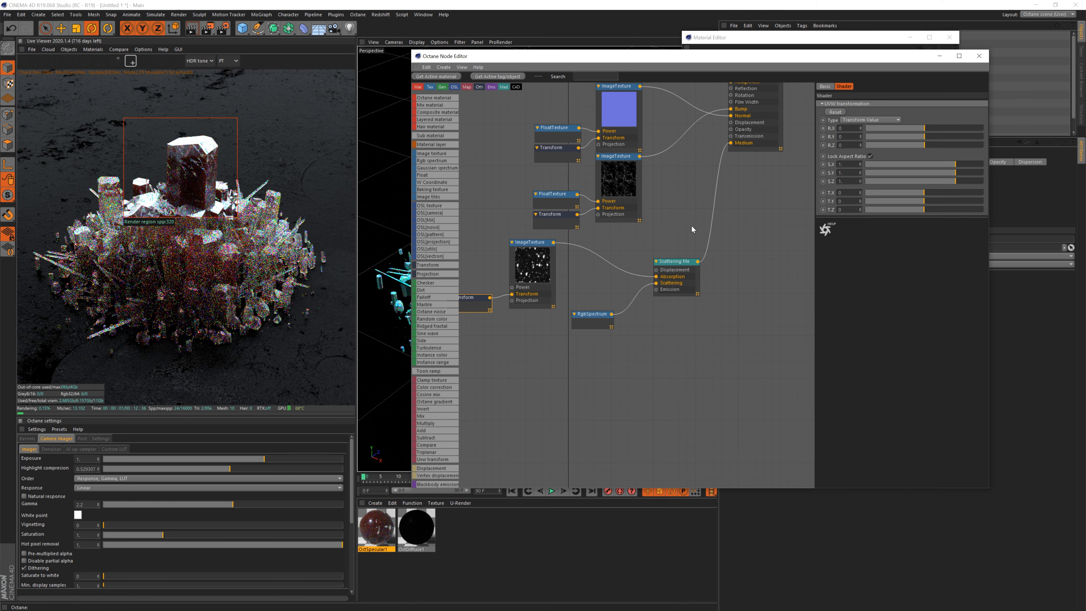
pyautogui.moveTo(955, 165)
pyautogui.mouseDown()
pyautogui.moveTo(939, 167)
pyautogui.moveTo(972, 166)
pyautogui.mouseUp()
pyautogui.click(928, 128)
pyautogui.click(927, 137)
pyautogui.click(950, 146)
# Enlarge the render region over most of the crystal cluster and readjust the absorption transform's scale and X offset.
pyautogui.moveTo(70, 134); pyautogui.dragTo(295, 327)
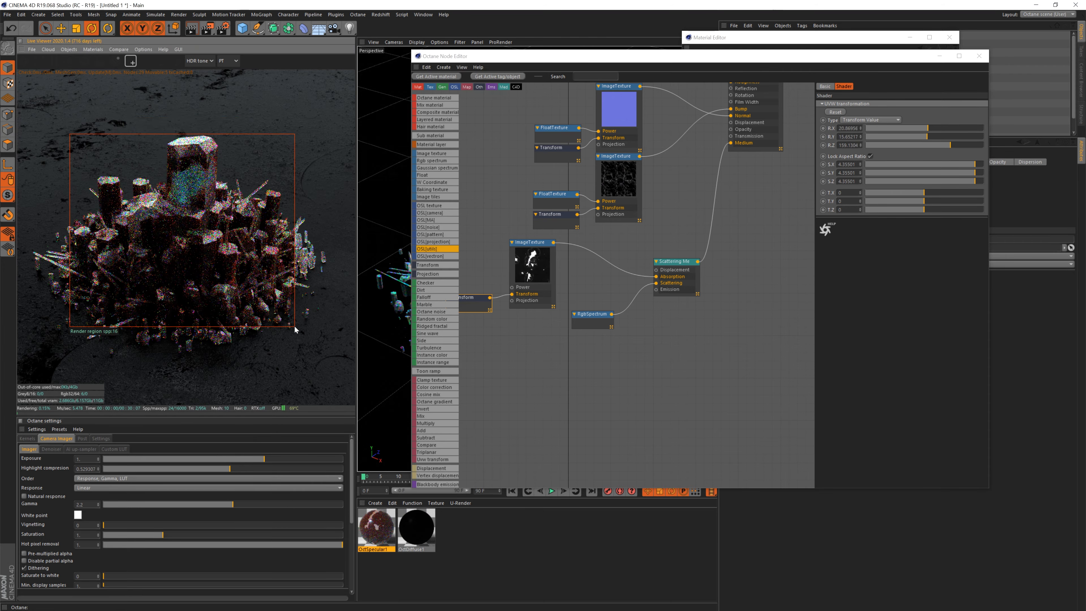
pyautogui.moveTo(975, 164); pyautogui.dragTo(940, 146)
pyautogui.moveTo(925, 193)
pyautogui.mouseDown()
pyautogui.moveTo(940, 193)
pyautogui.moveTo(913, 193)
pyautogui.mouseUp()
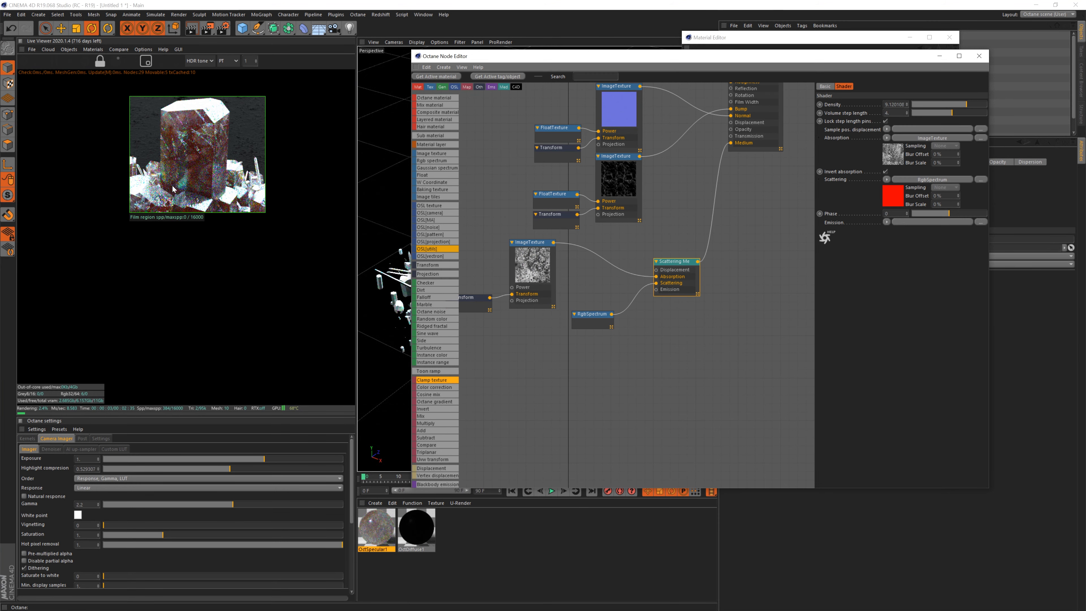
# Zero the absorption transform's rotation values, reduce its X offset and slightly increase its uniform scale.
pyautogui.click(474, 300)
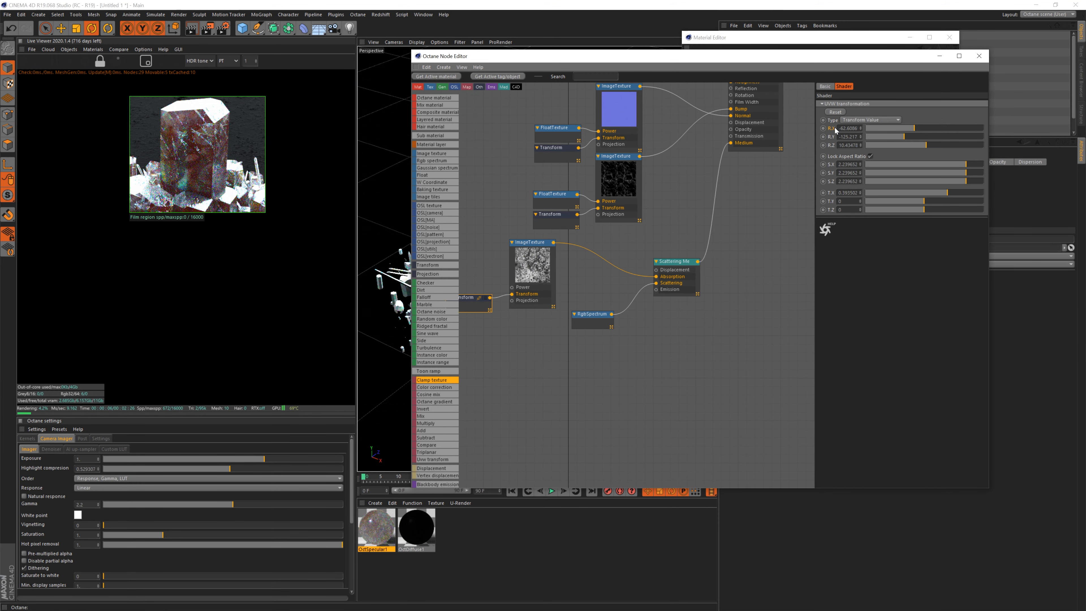
pyautogui.press('Tab')
pyautogui.write('0')
pyautogui.press('Tab')
pyautogui.write('0')
pyautogui.moveTo(947, 193); pyautogui.dragTo(936, 193)
pyautogui.moveTo(966, 164)
pyautogui.mouseDown()
pyautogui.moveTo(950, 158)
pyautogui.moveTo(970, 160)
pyautogui.mouseUp()
# Lower the crystal material's Index to about 1.175 and put away the node and material editors.
pyautogui.click(669, 263)
pyautogui.moveTo(757, 118); pyautogui.dragTo(727, 198, button='middle')
pyautogui.click(723, 112)
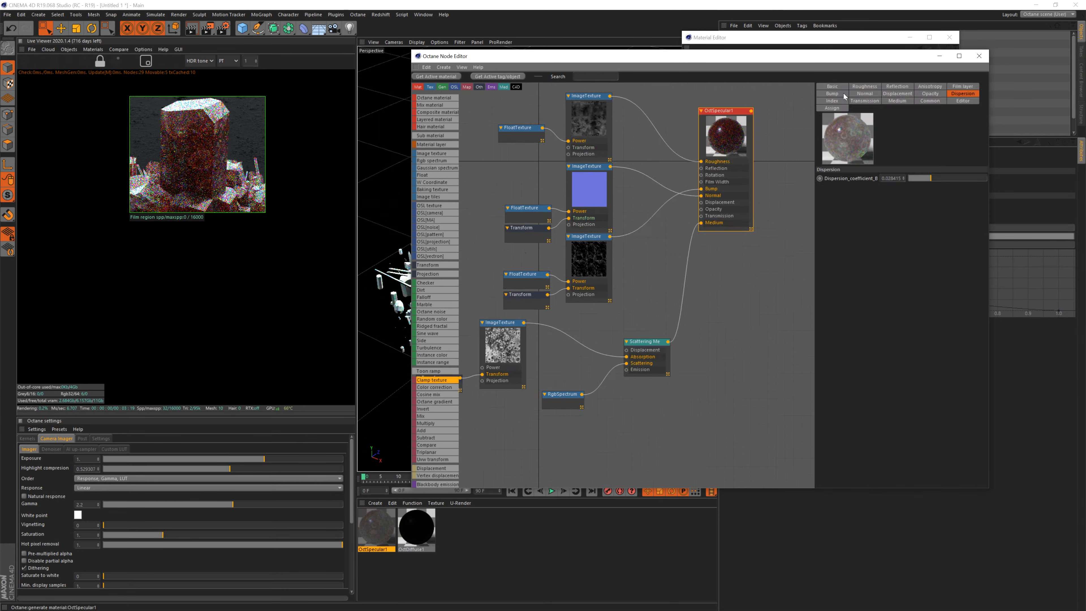
pyautogui.click(832, 101)
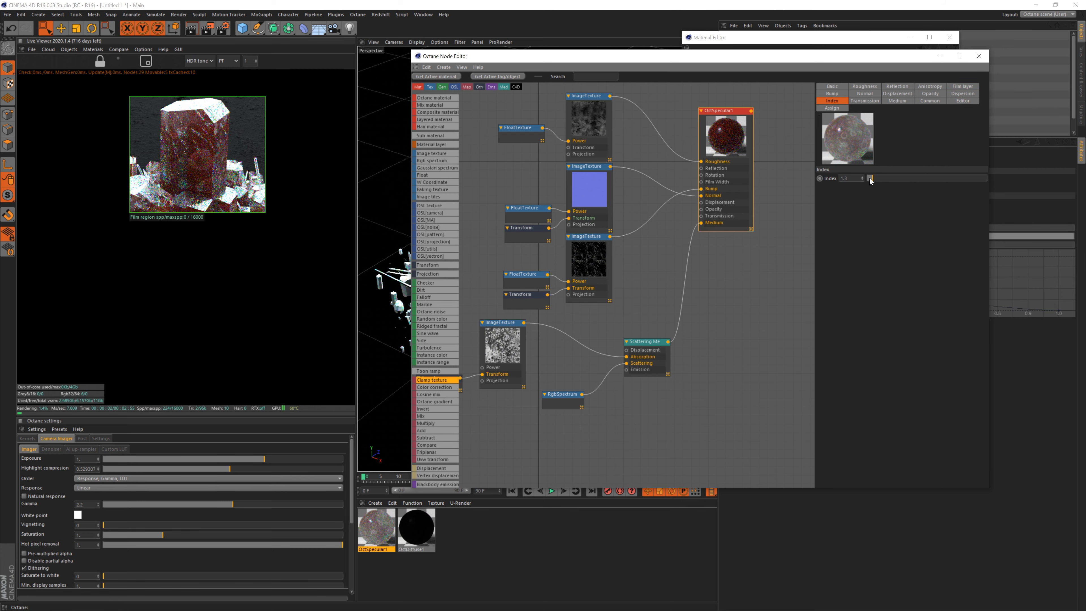
pyautogui.moveTo(872, 179); pyautogui.dragTo(868, 181)
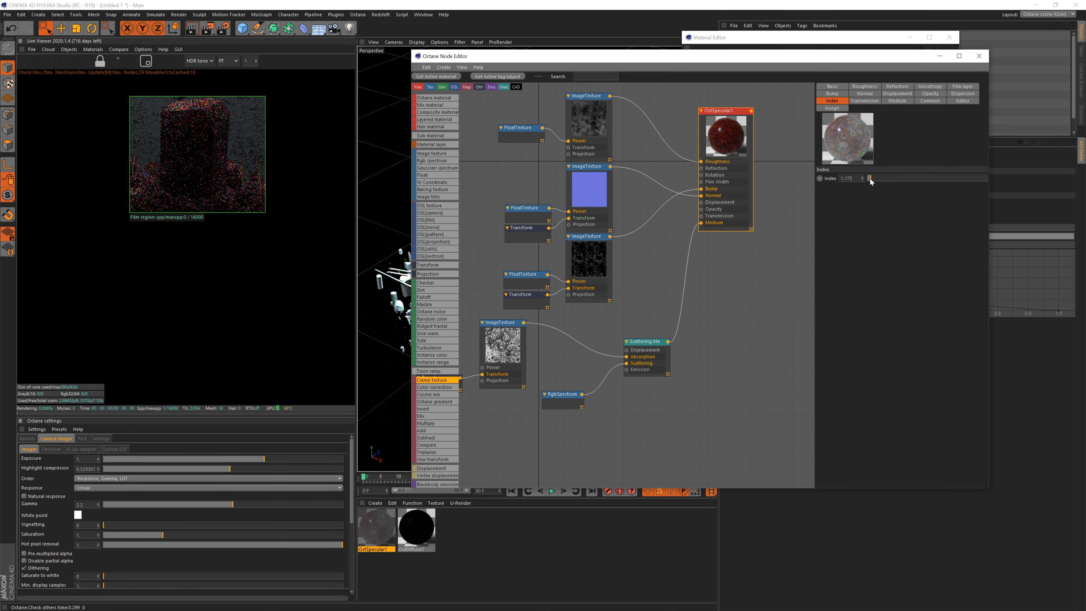
pyautogui.click(939, 56)
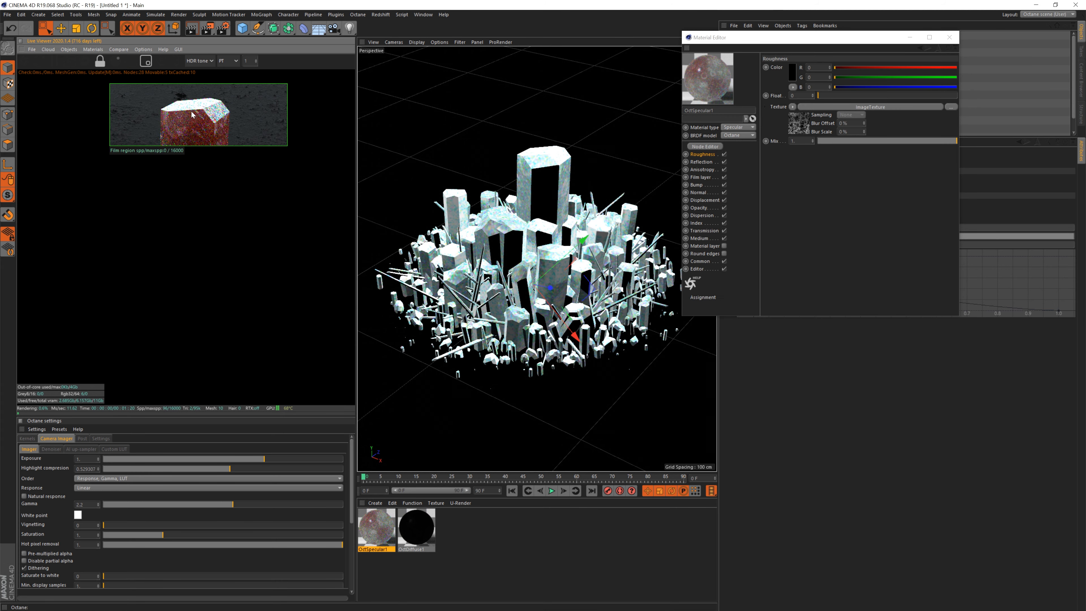
pyautogui.click(949, 38)
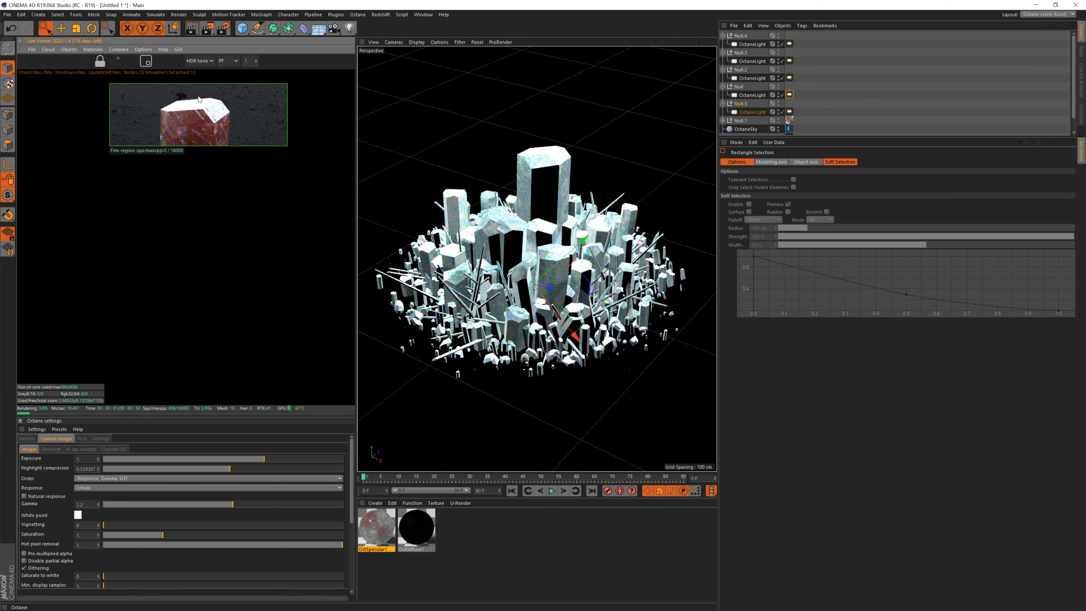
# Toggle the newest duplicated light and the original large light to compare their effect on the render.
pyautogui.click(783, 113)
pyautogui.click(783, 112)
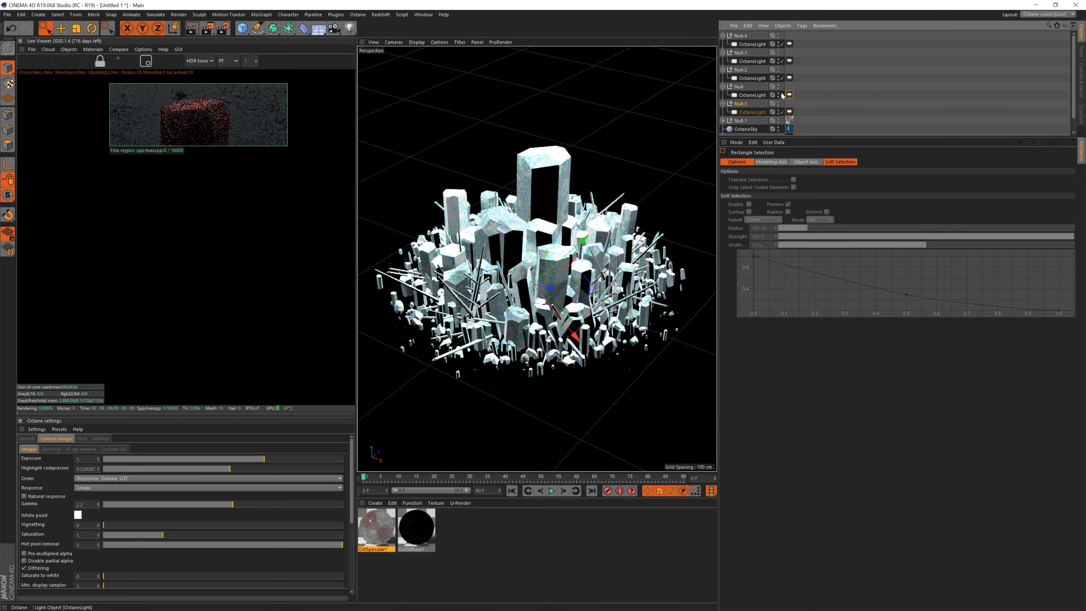
pyautogui.click(782, 94)
pyautogui.click(782, 95)
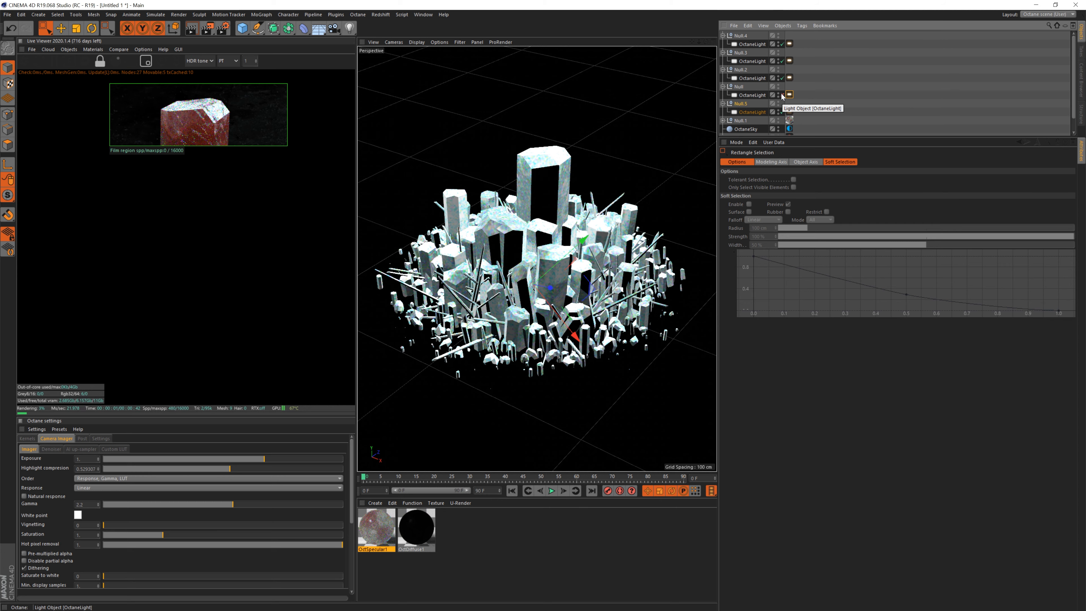
# Lower the power of the light under Null to about 12.7 and restrict the render region to the tall central crystal.
pyautogui.click(790, 95)
pyautogui.moveTo(993, 180); pyautogui.dragTo(970, 180)
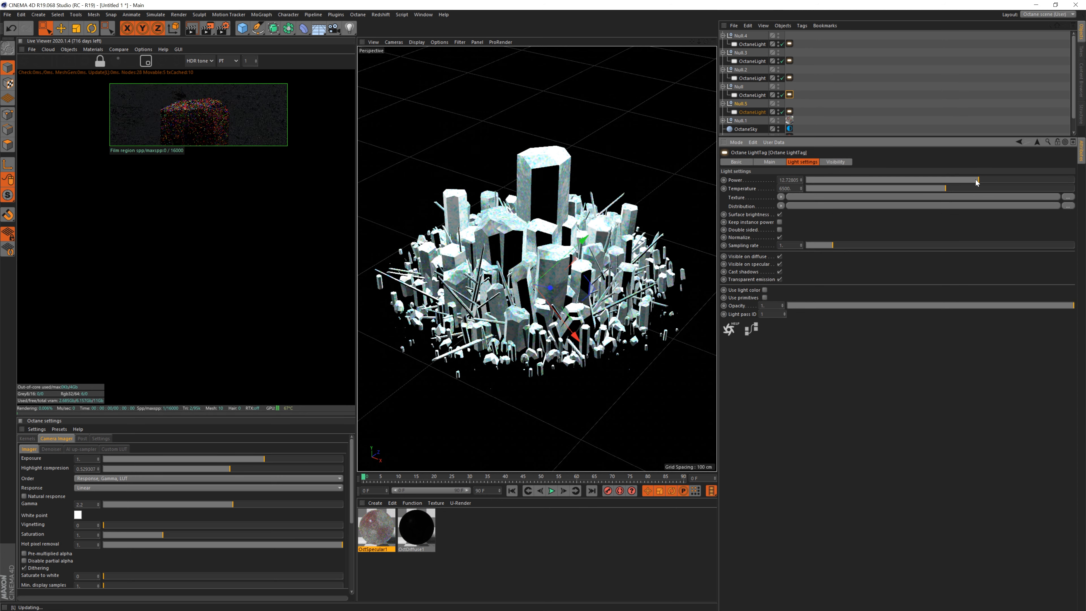
pyautogui.click(757, 94)
pyautogui.press('r')
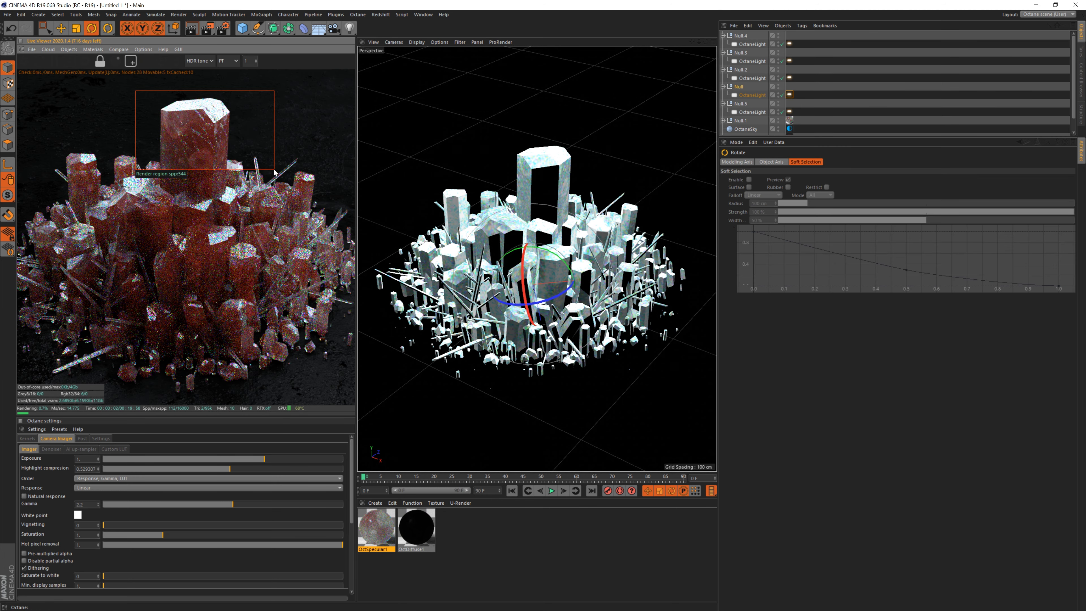
pyautogui.moveTo(131, 98); pyautogui.dragTo(268, 198)
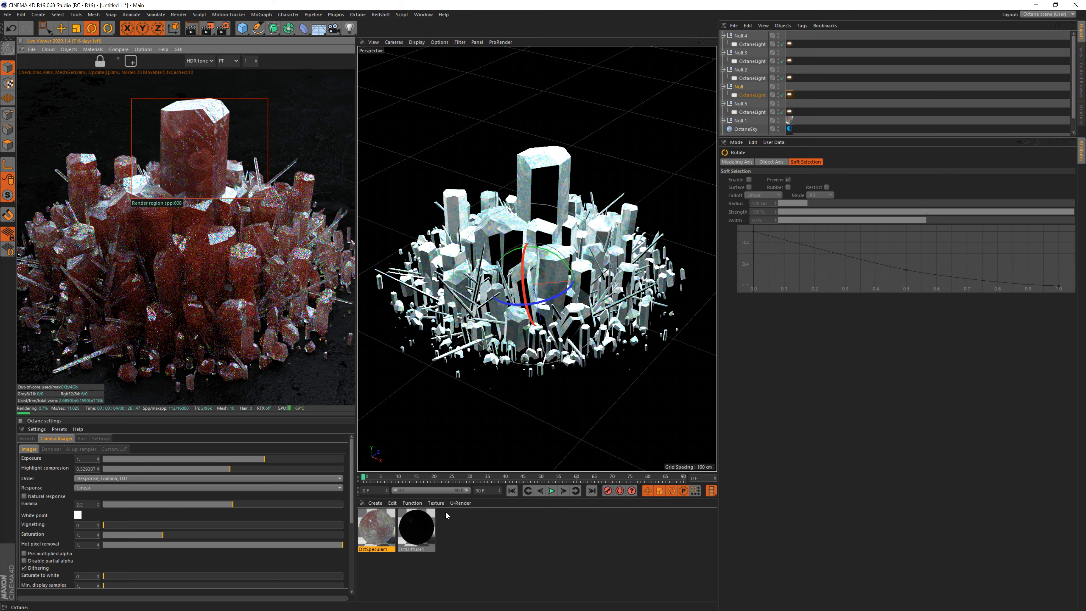
# Open the crystal material's node graph and insert a Colorizer between the absorption ImageTexture and the Scattering Medium.
pyautogui.doubleClick(383, 524)
pyautogui.moveTo(288, 65); pyautogui.dragTo(555, 60)
pyautogui.click(414, 167)
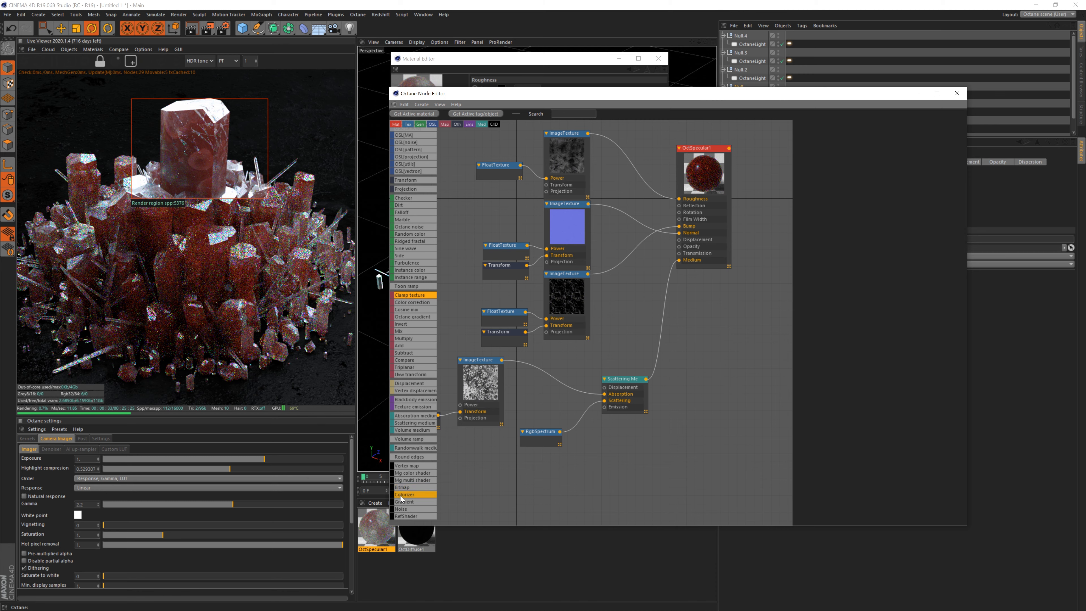
pyautogui.moveTo(410, 497); pyautogui.dragTo(540, 373)
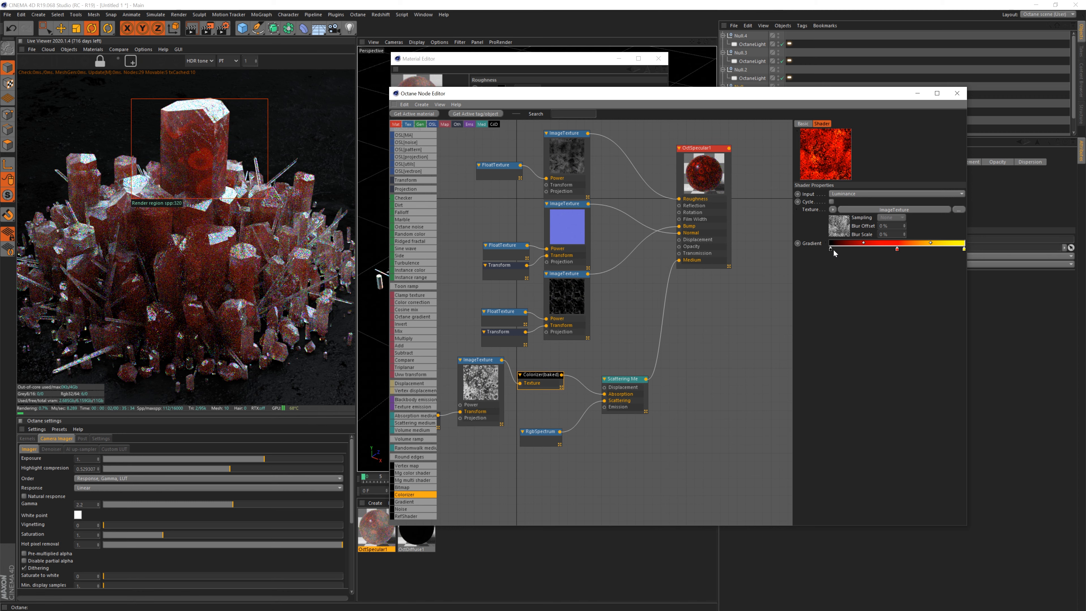
# Turn the Colorizer gradient black-to-white by removing the red knot and recolouring the yellow one, and move the knots closer for stronger contrast.
pyautogui.moveTo(830, 249); pyautogui.dragTo(906, 274)
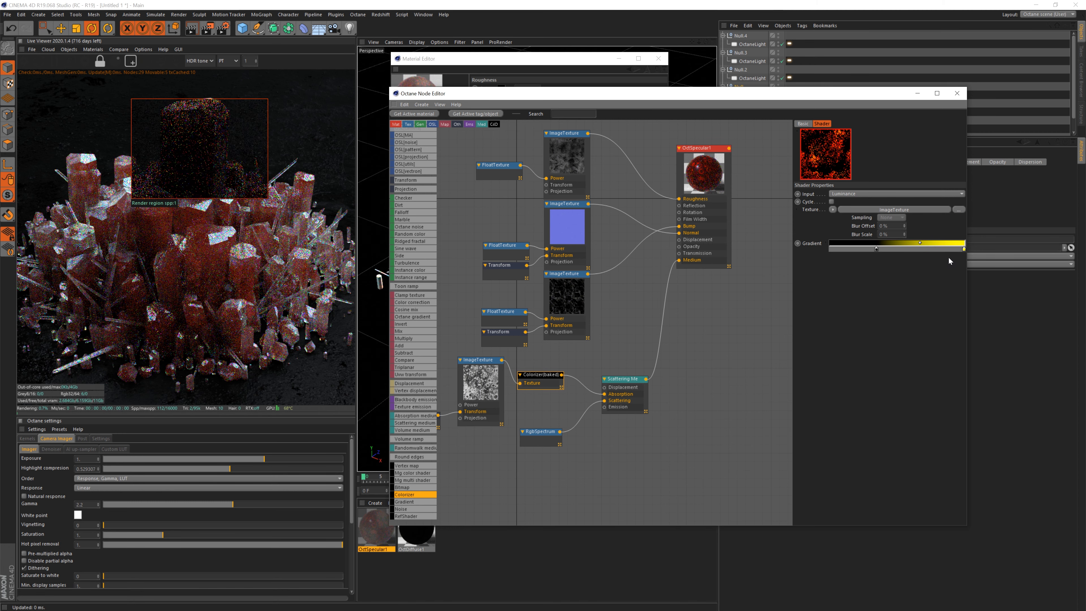
pyautogui.doubleClick(964, 249)
pyautogui.click(950, 283)
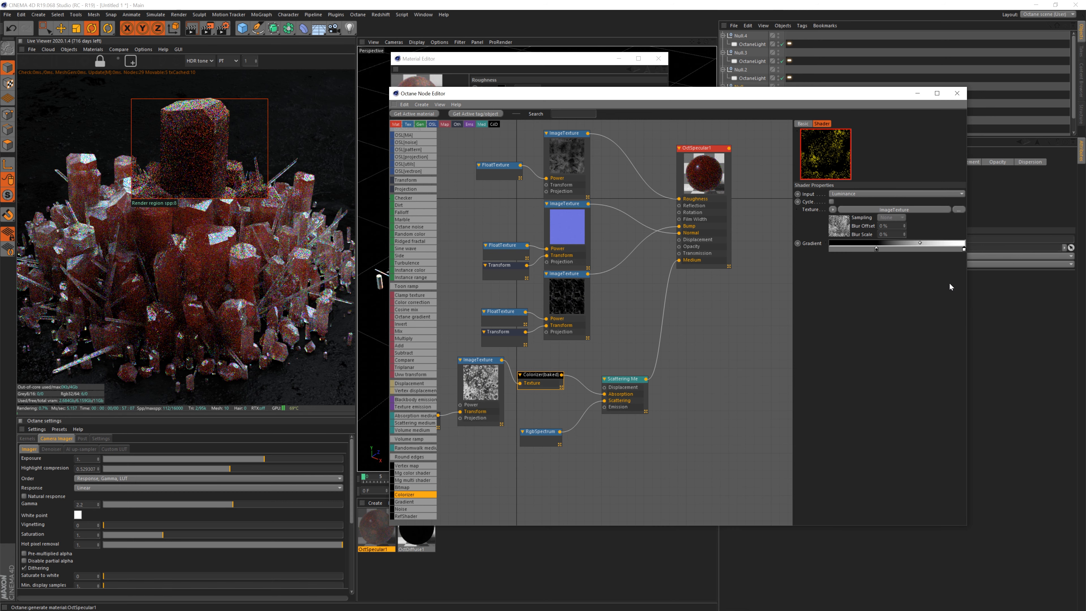
pyautogui.moveTo(876, 249)
pyautogui.mouseDown()
pyautogui.moveTo(903, 250)
pyautogui.moveTo(866, 250)
pyautogui.mouseUp()
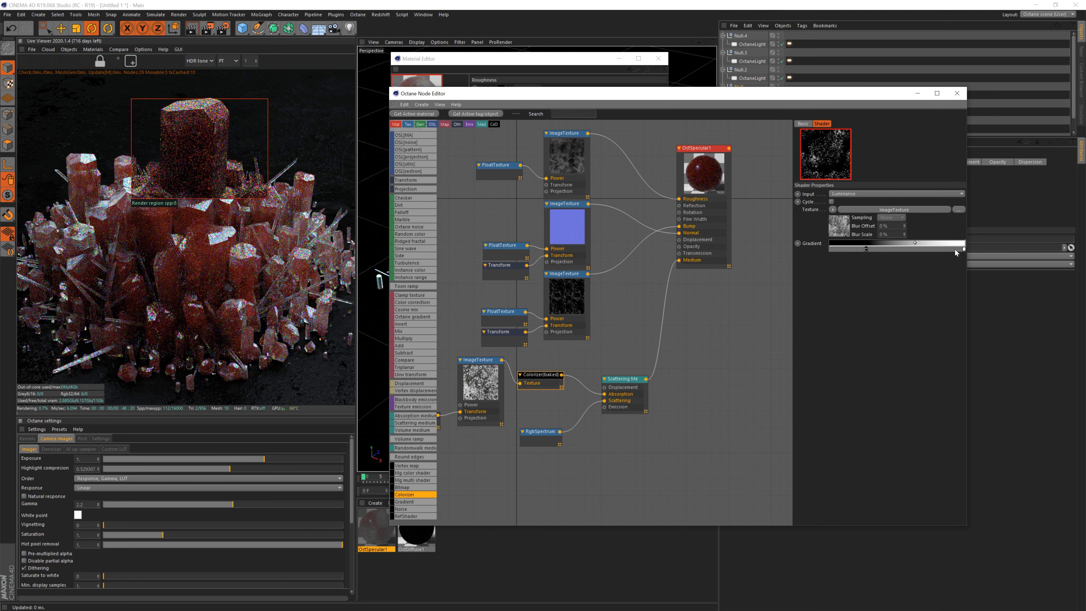
pyautogui.moveTo(964, 249); pyautogui.dragTo(900, 250)
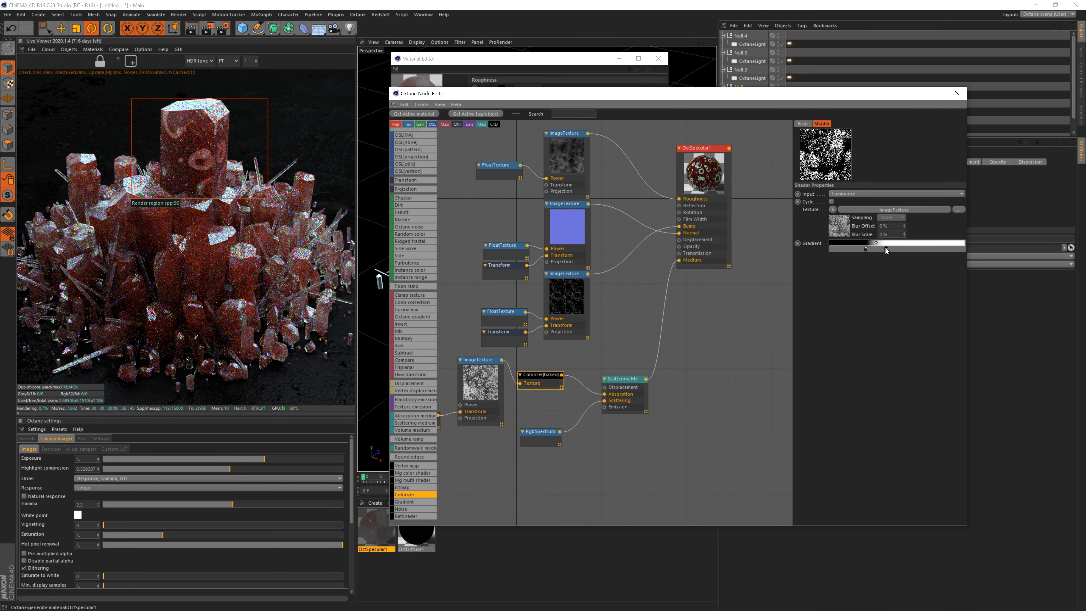
pyautogui.moveTo(885, 248); pyautogui.dragTo(900, 248)
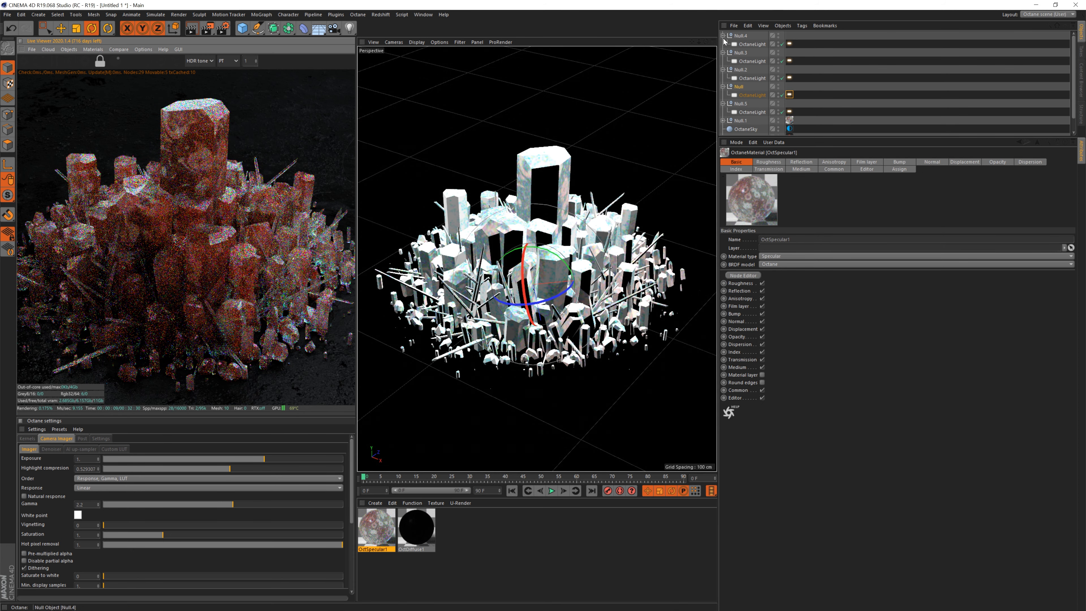
# Expand the Null.1 crystal group, reduce the OctaneCamera's aperture, and narrow the render region to a small patch of central crystals.
pyautogui.moveTo(758, 136); pyautogui.dragTo(758, 242)
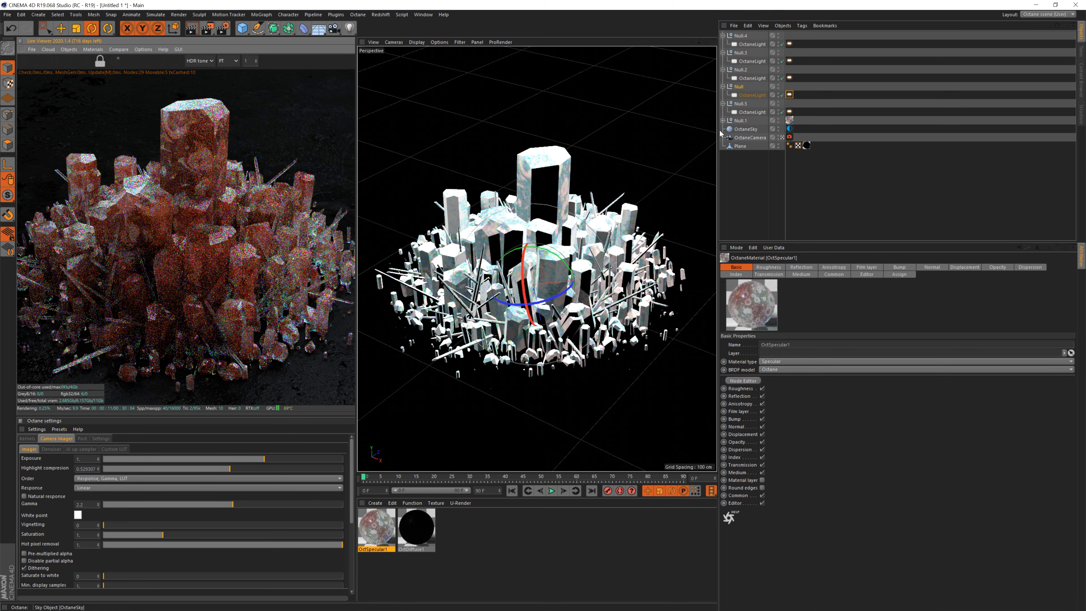
pyautogui.click(723, 120)
pyautogui.click(748, 146)
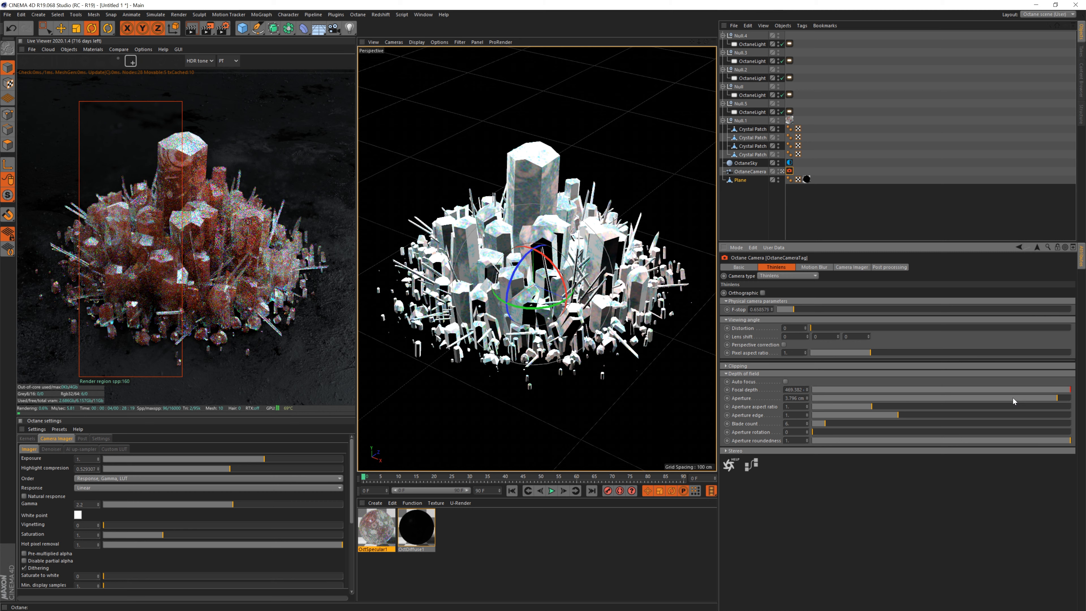
pyautogui.click(1013, 399)
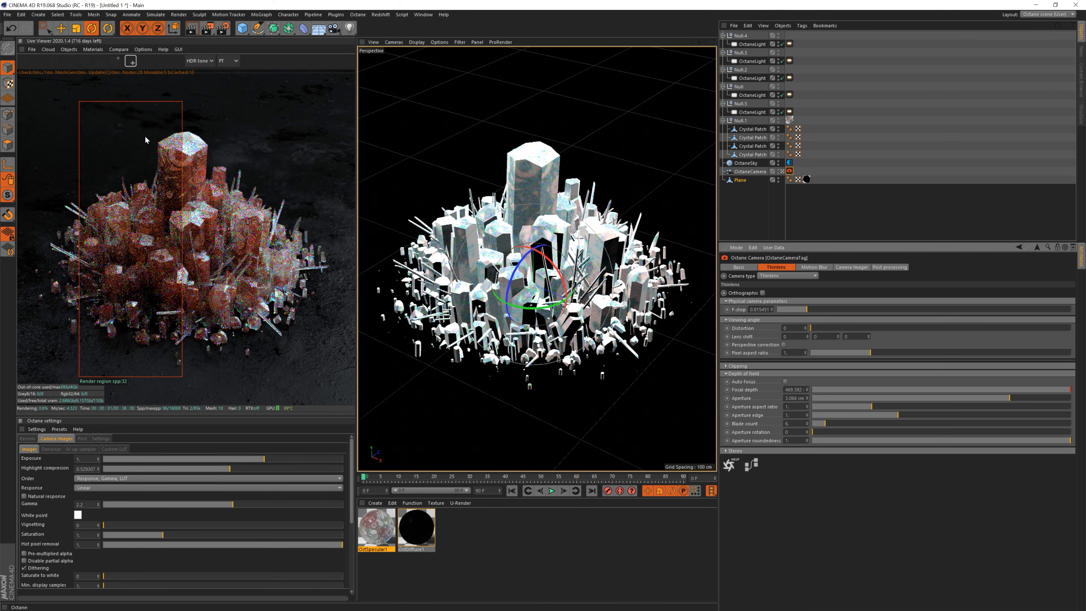
pyautogui.moveTo(135, 124); pyautogui.dragTo(261, 281)
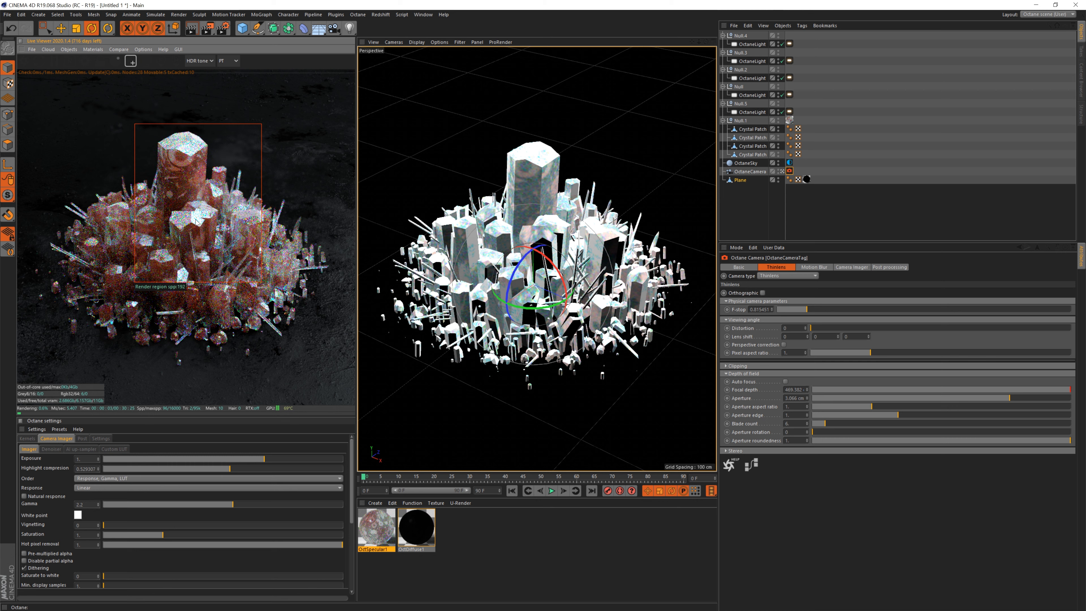
pyautogui.moveTo(164, 197); pyautogui.dragTo(222, 246)
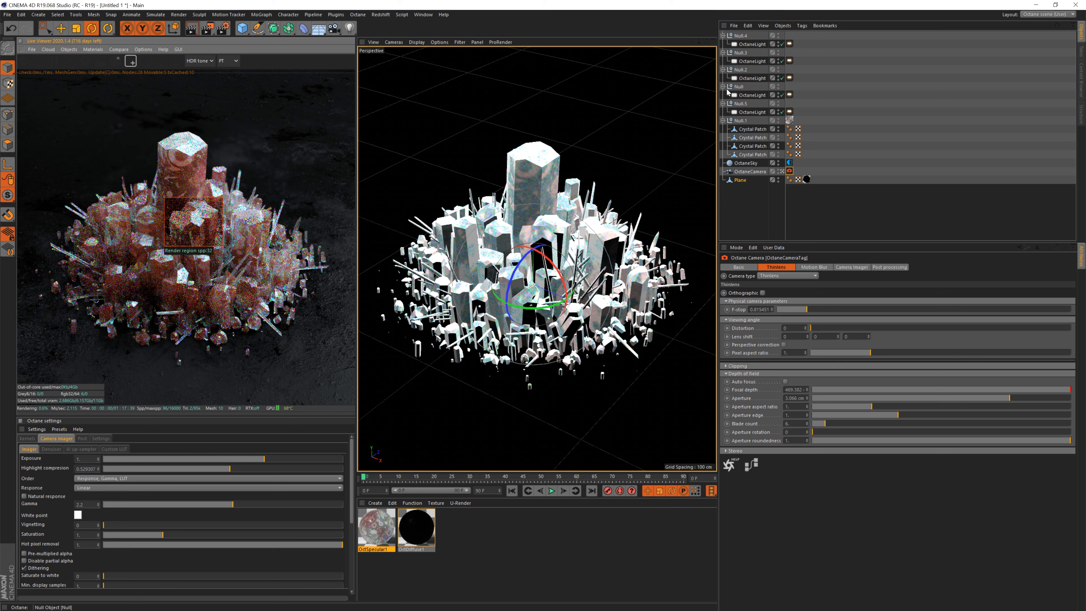
# Isolate the light under Null.4 and rotate its null to about H -25°, P 55°, B -25°.
pyautogui.click(782, 44)
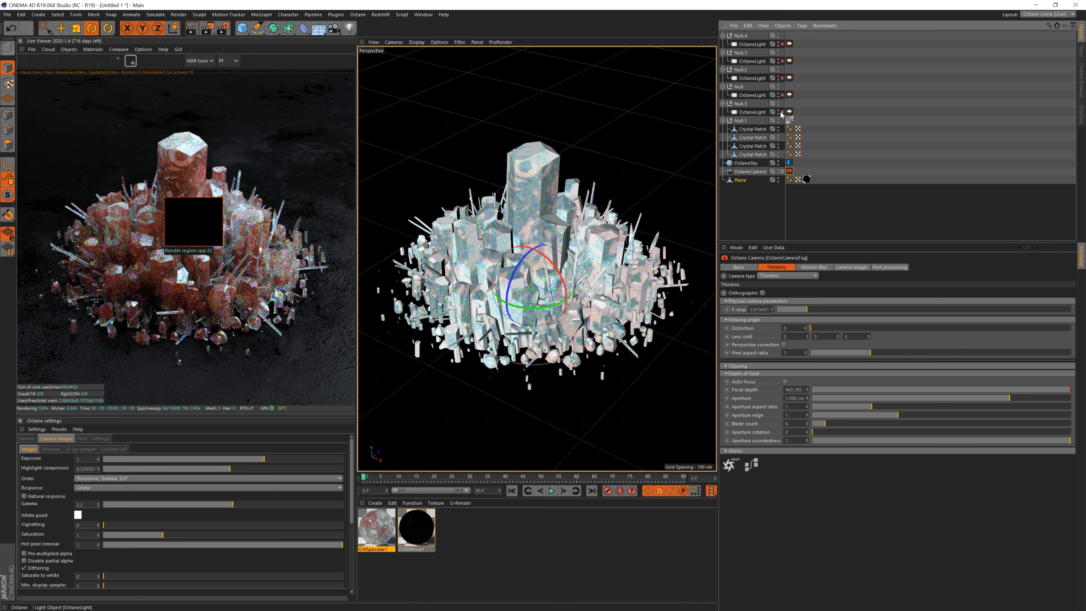
pyautogui.click(783, 45)
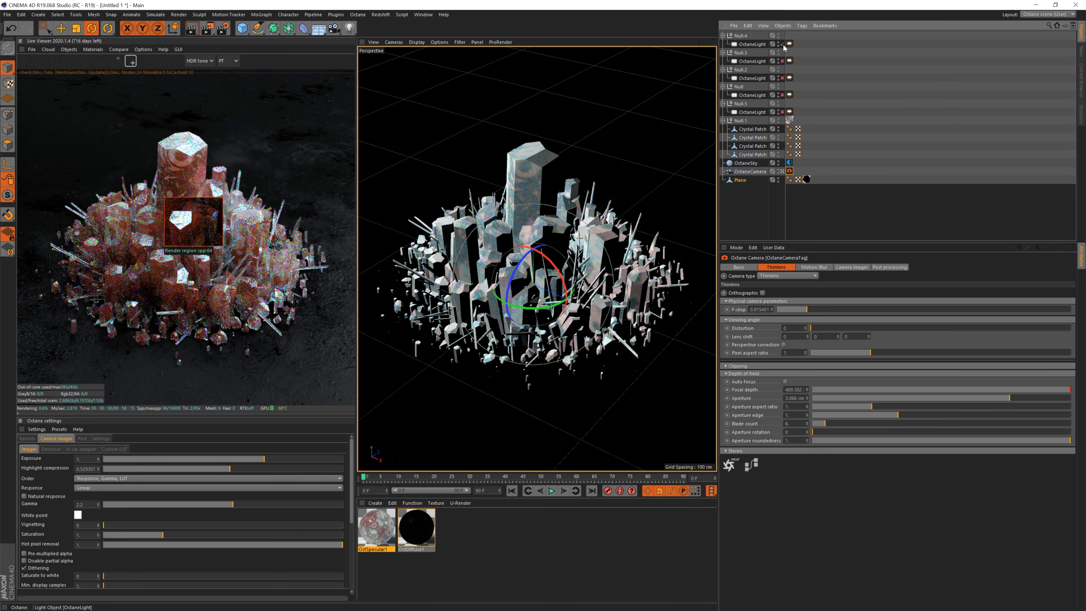
pyautogui.click(741, 36)
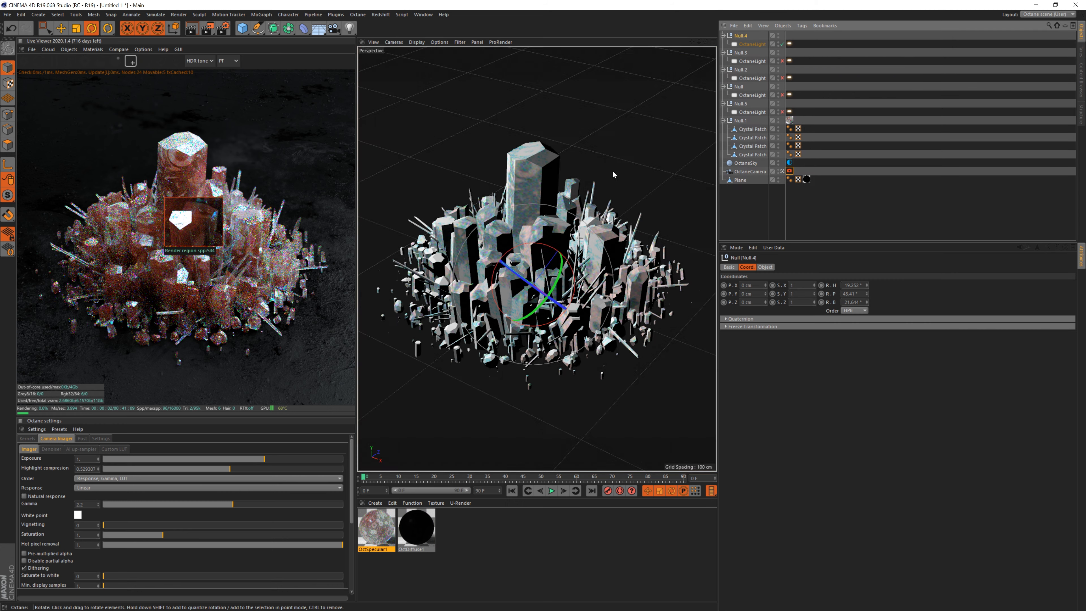
pyautogui.moveTo(528, 259); pyautogui.dragTo(505, 268)
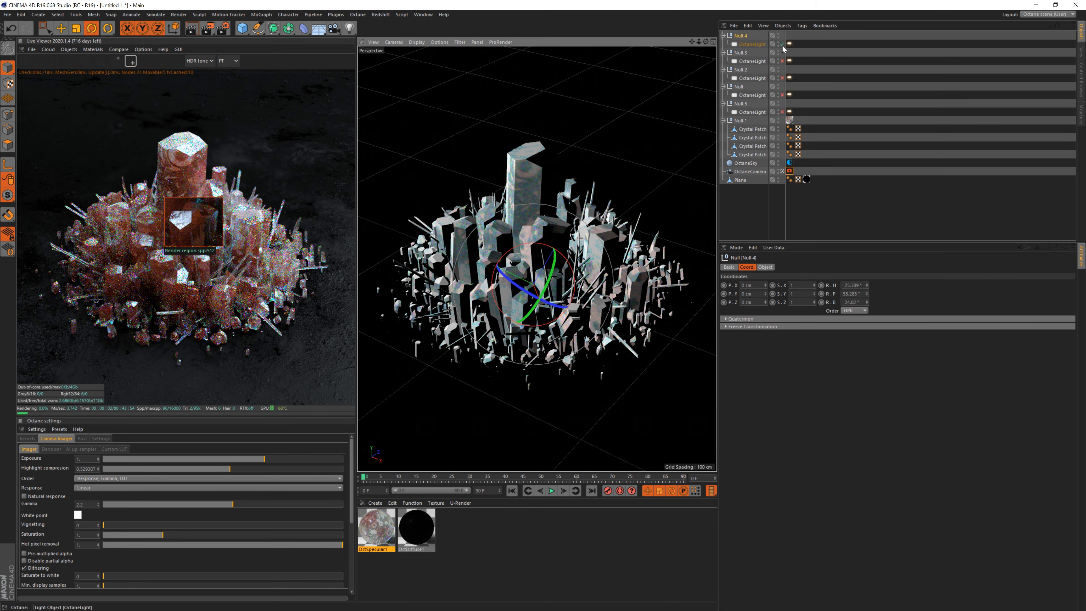
# Solo the lights under Null.3, Null.2 and Null.5 in turn and adjust the Null.5 light's power to about 28, checking the outer crystals.
pyautogui.click(741, 53)
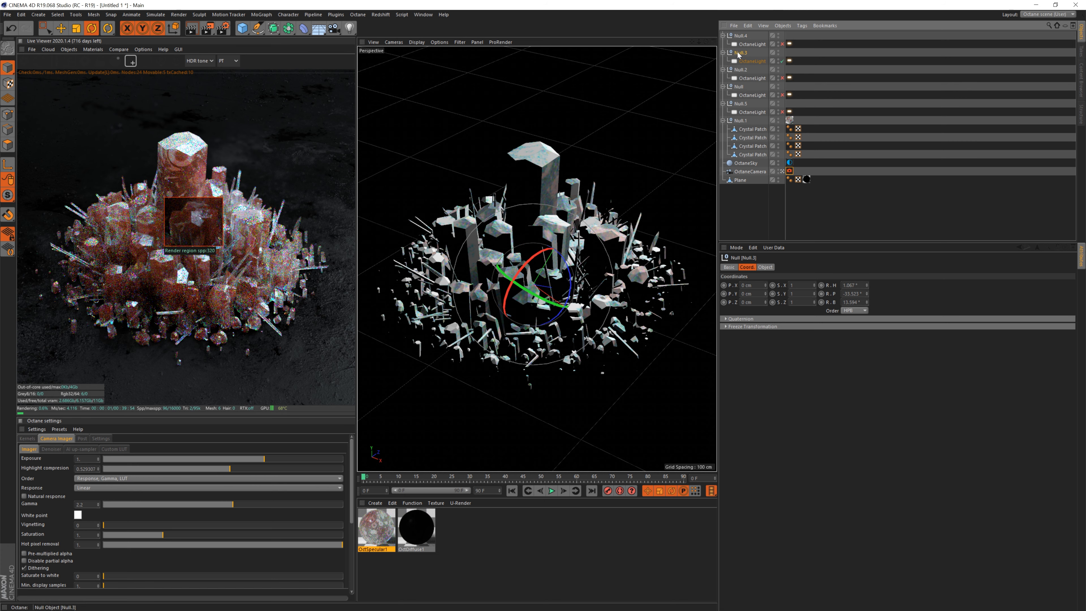
pyautogui.click(783, 60)
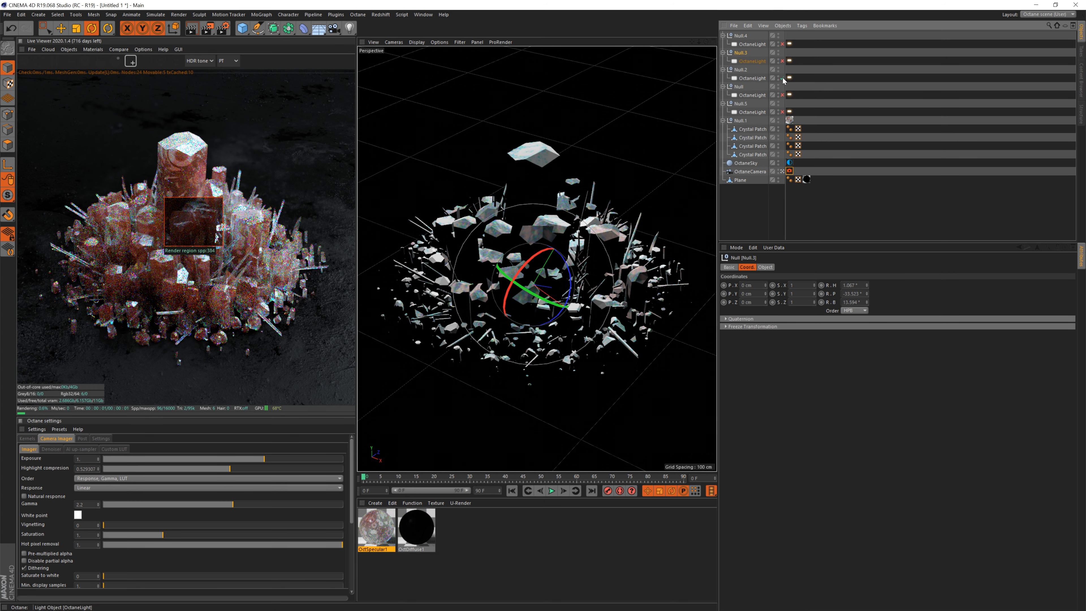
pyautogui.click(783, 112)
pyautogui.click(789, 112)
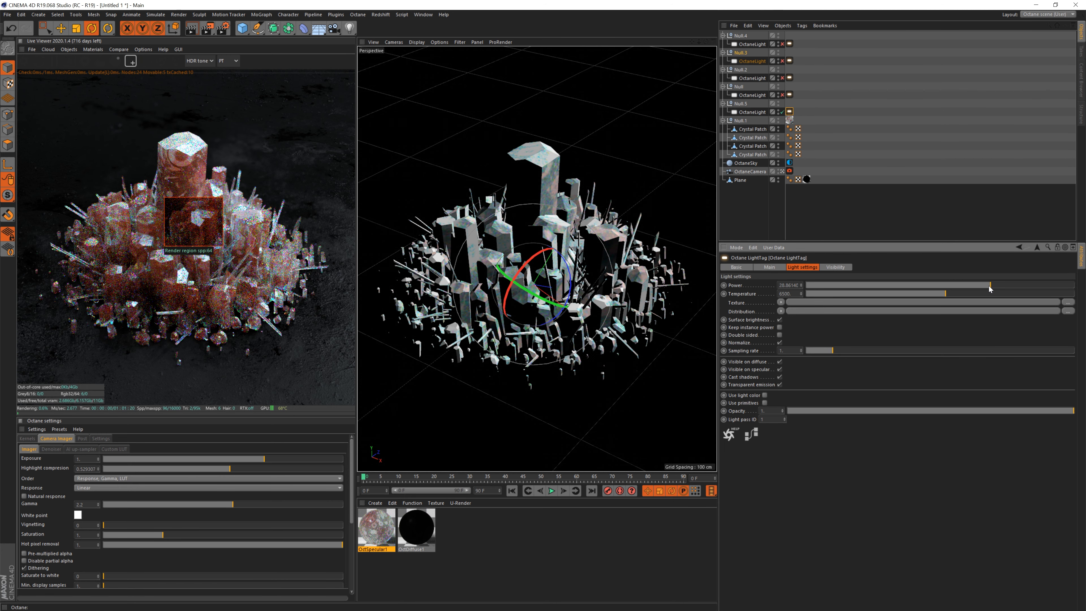
pyautogui.moveTo(59, 189); pyautogui.dragTo(119, 249)
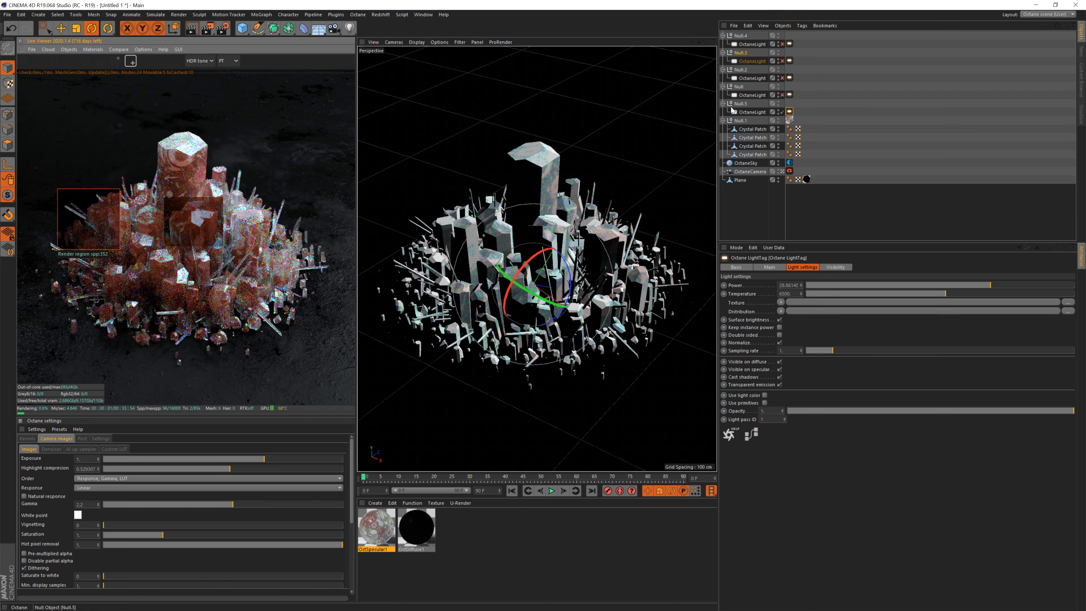
# Re-enable all five lights and compare the Null.4 light on and off with the render region over the tall crystal's tip.
pyautogui.moveTo(783, 95); pyautogui.dragTo(784, 45)
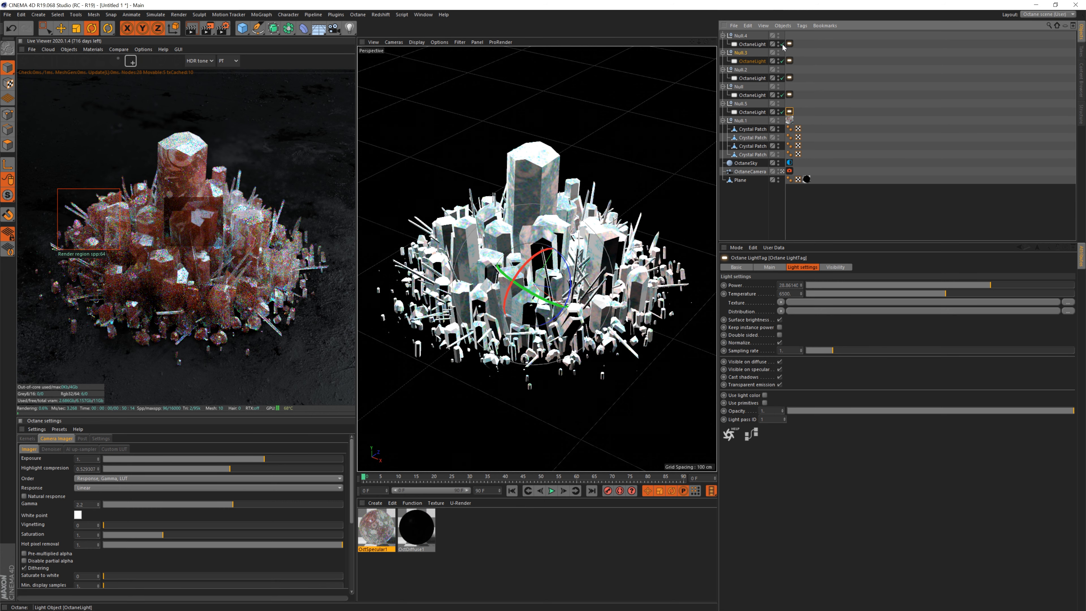
pyautogui.moveTo(67, 229); pyautogui.dragTo(215, 306)
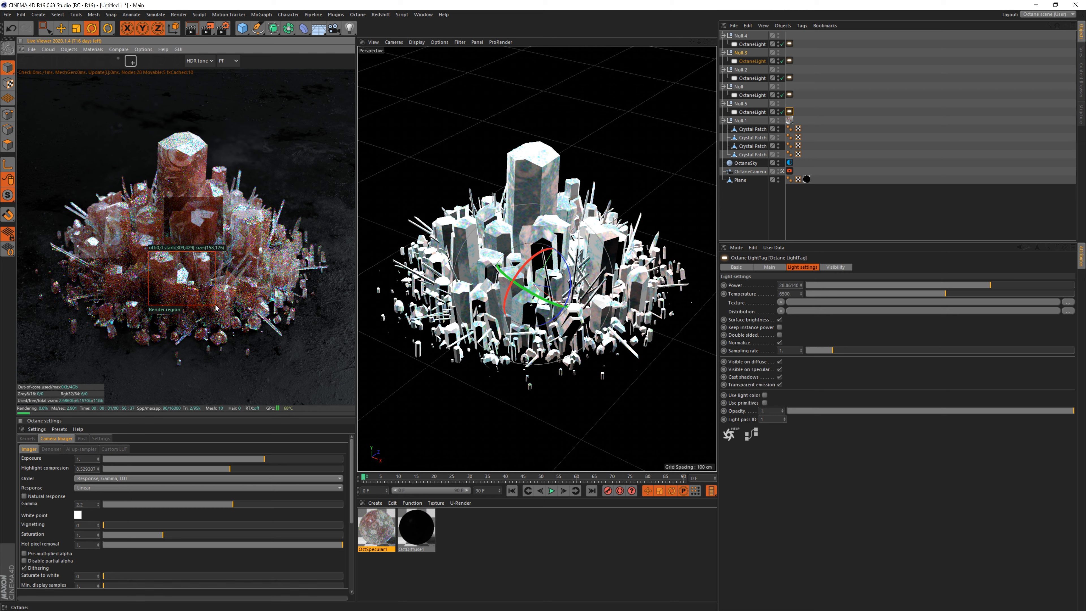
pyautogui.moveTo(139, 105); pyautogui.dragTo(224, 163)
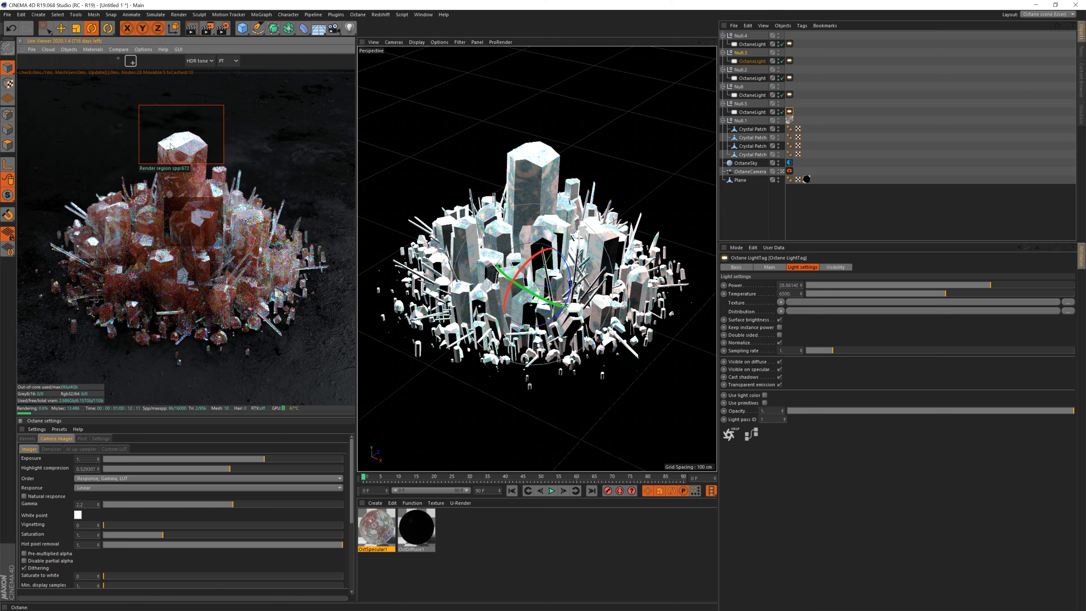
pyautogui.click(782, 44)
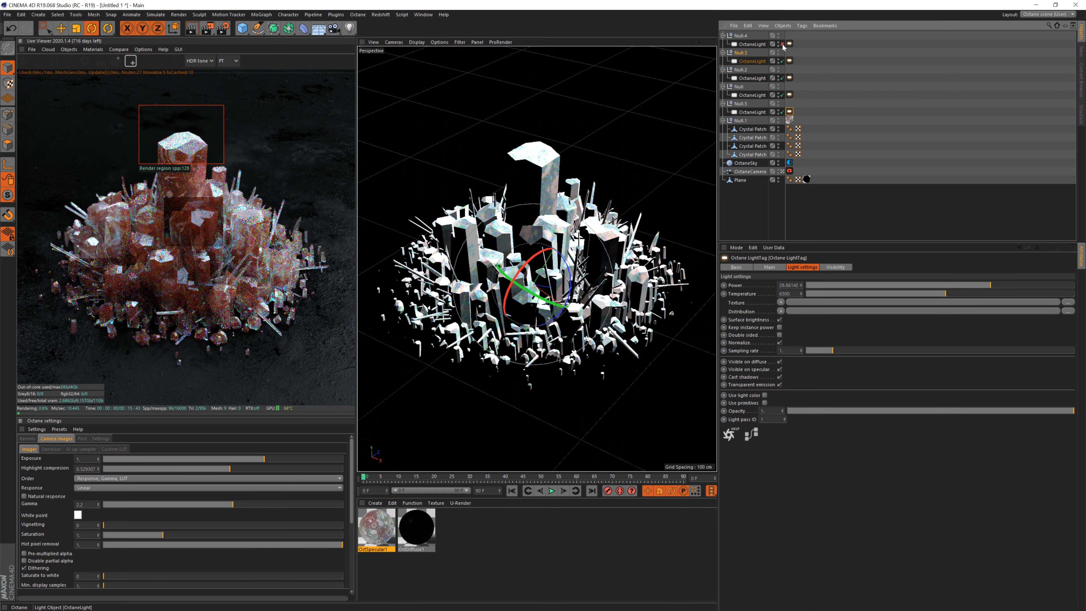
pyautogui.click(782, 44)
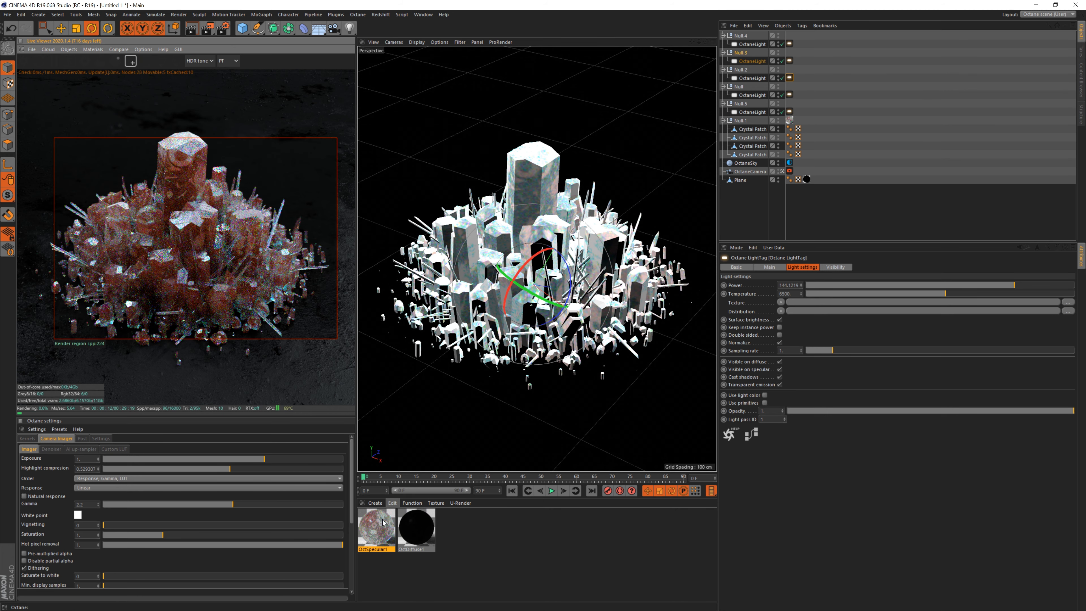
# Reopen the crystal material's node graph and slightly adjust the Scattering Medium's settings.
pyautogui.click(381, 523)
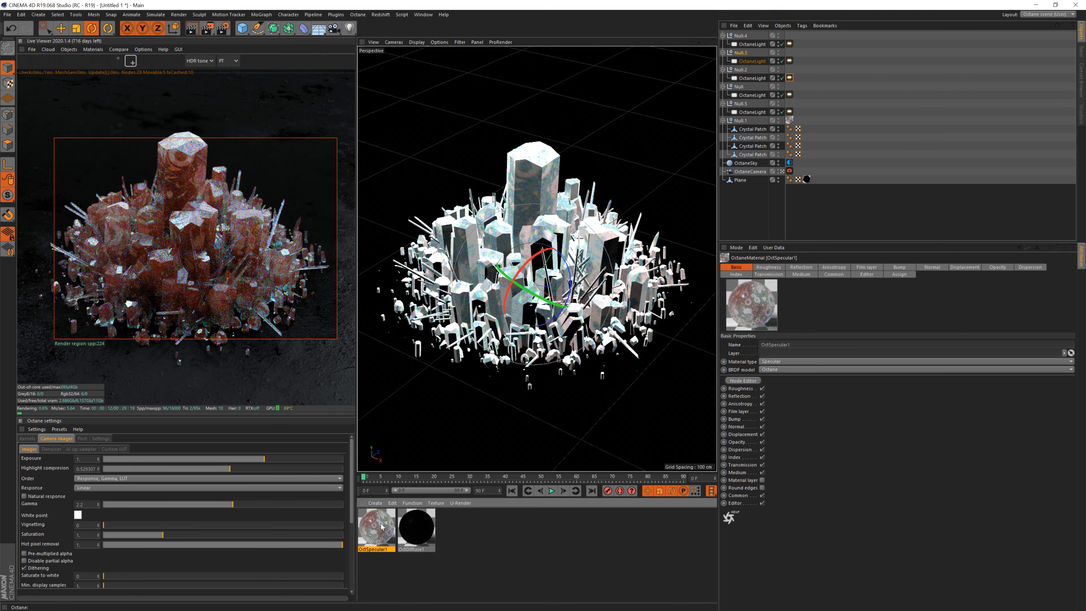
pyautogui.doubleClick(381, 526)
pyautogui.moveTo(302, 62); pyautogui.dragTo(638, 96)
pyautogui.click(485, 200)
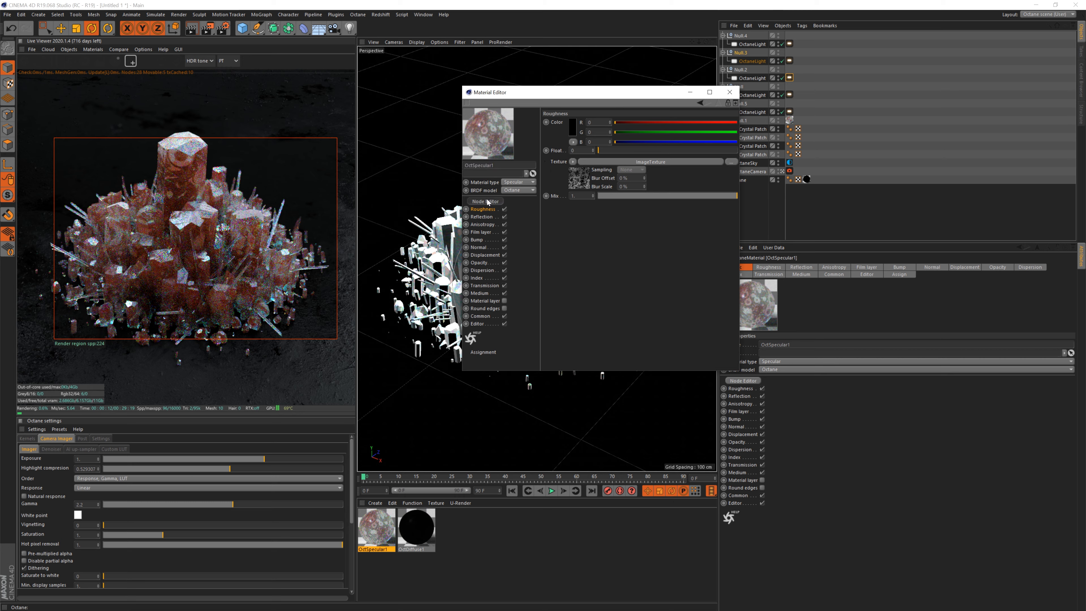
pyautogui.moveTo(490, 166); pyautogui.dragTo(684, 86)
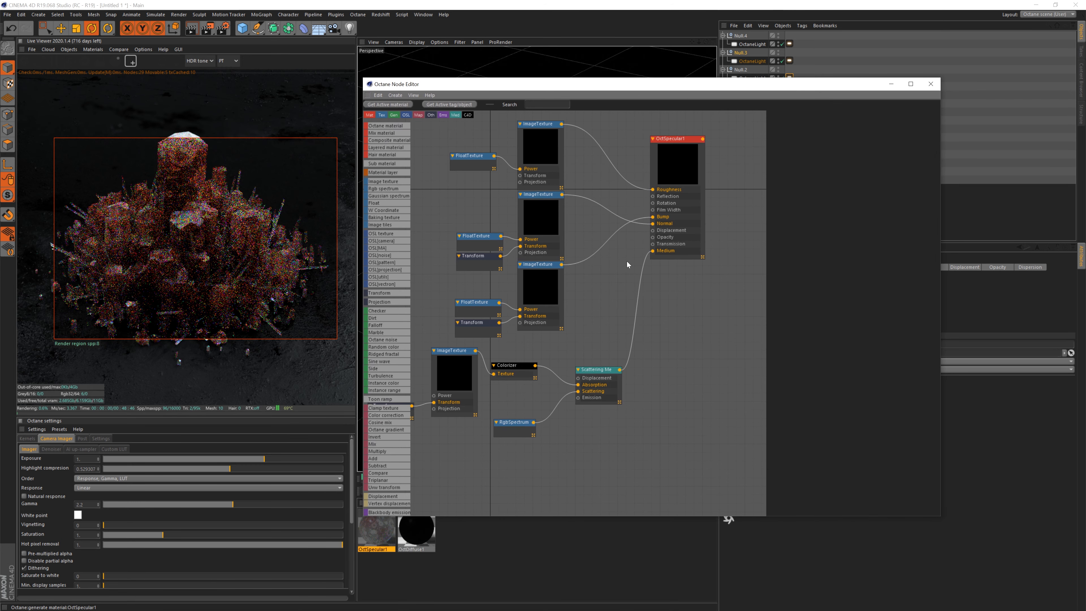
pyautogui.click(598, 370)
pyautogui.moveTo(919, 133); pyautogui.dragTo(923, 132)
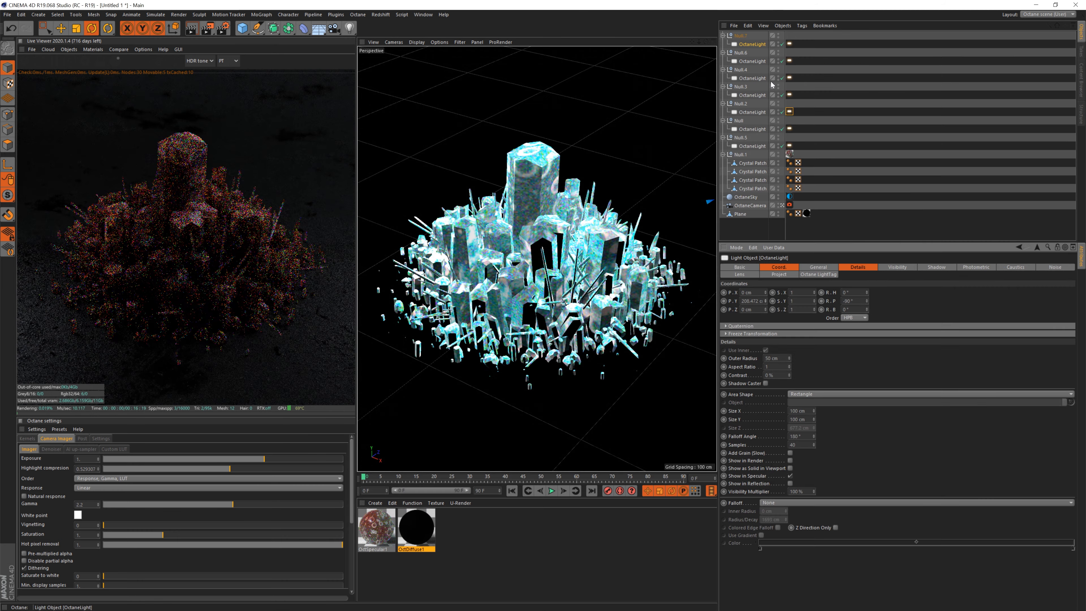
# Select the light under Null.6 and raise its Y position.
pyautogui.click(762, 65)
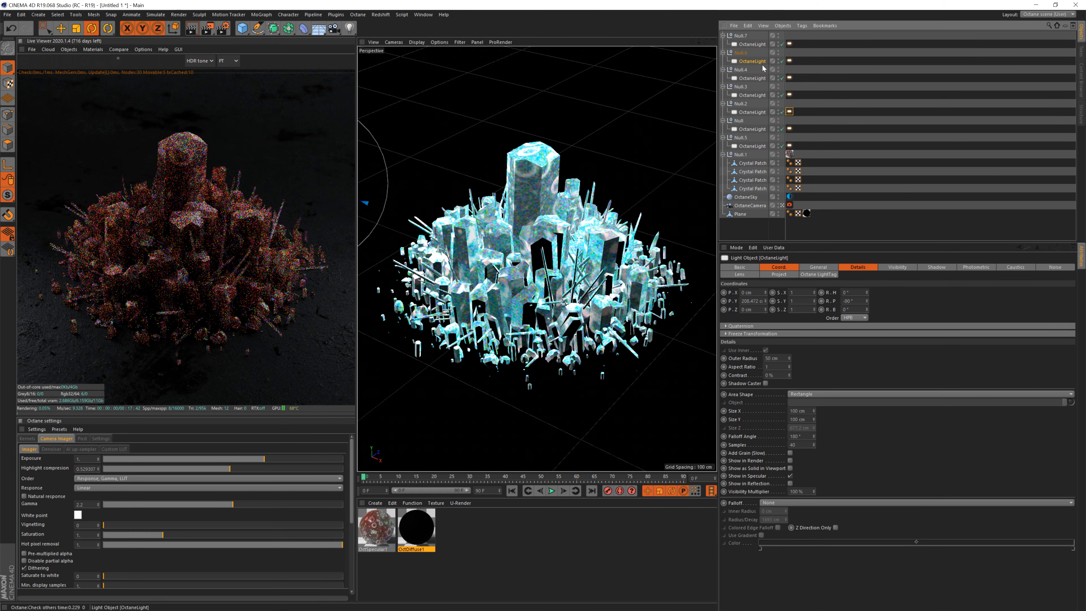
pyautogui.moveTo(765, 301)
pyautogui.mouseDown()
pyautogui.moveTo(765, 318)
pyautogui.moveTo(765, 284)
pyautogui.mouseUp()
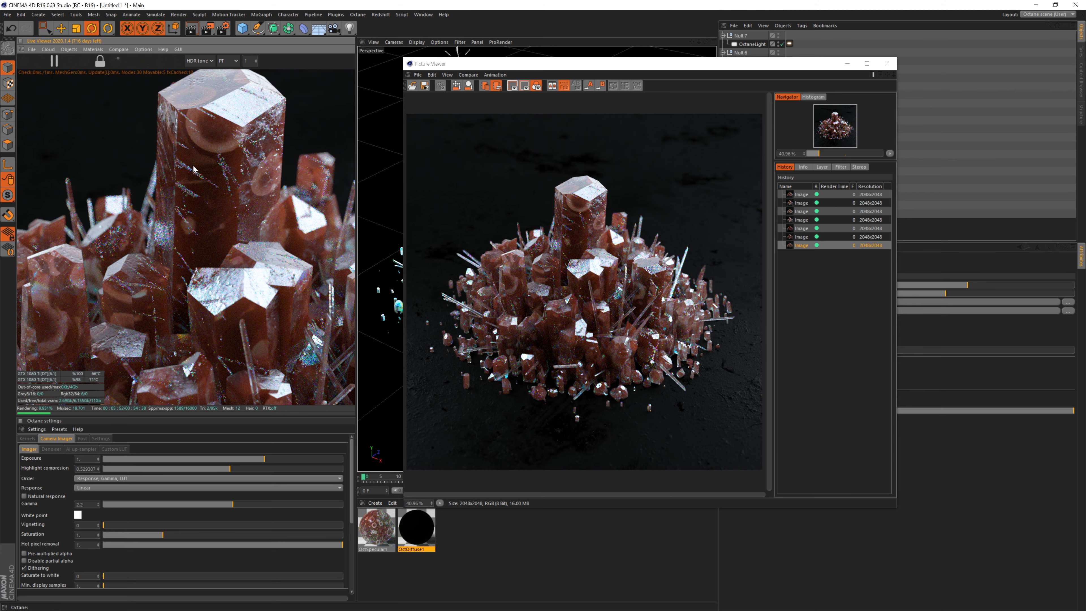
# Zoom the latest render in the Picture Viewer to 100% to examine the crystals' surface and inner detail.
pyautogui.scroll(3, 569, 235)
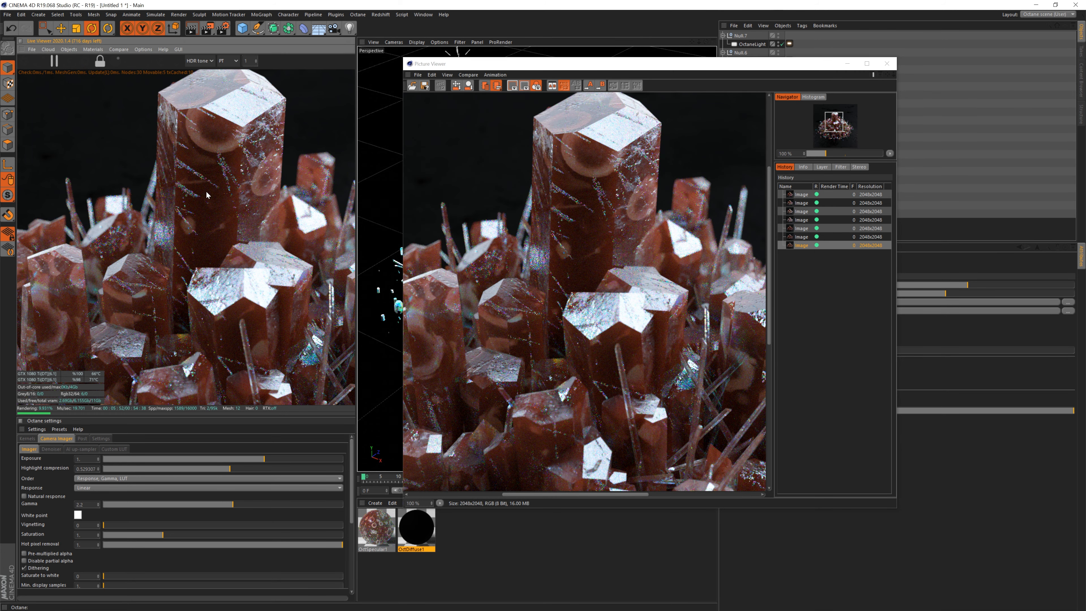
# Open the crystal material's node graph and select the float node that controls the bump image texture's power.
pyautogui.doubleClick(376, 528)
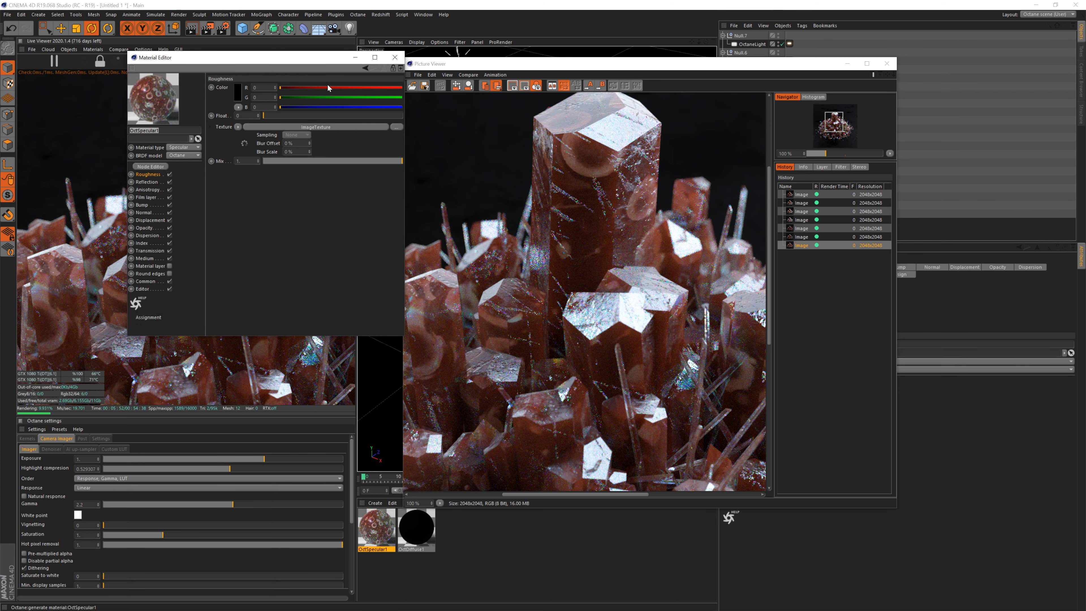
pyautogui.moveTo(317, 60); pyautogui.dragTo(832, 70)
pyautogui.click(672, 178)
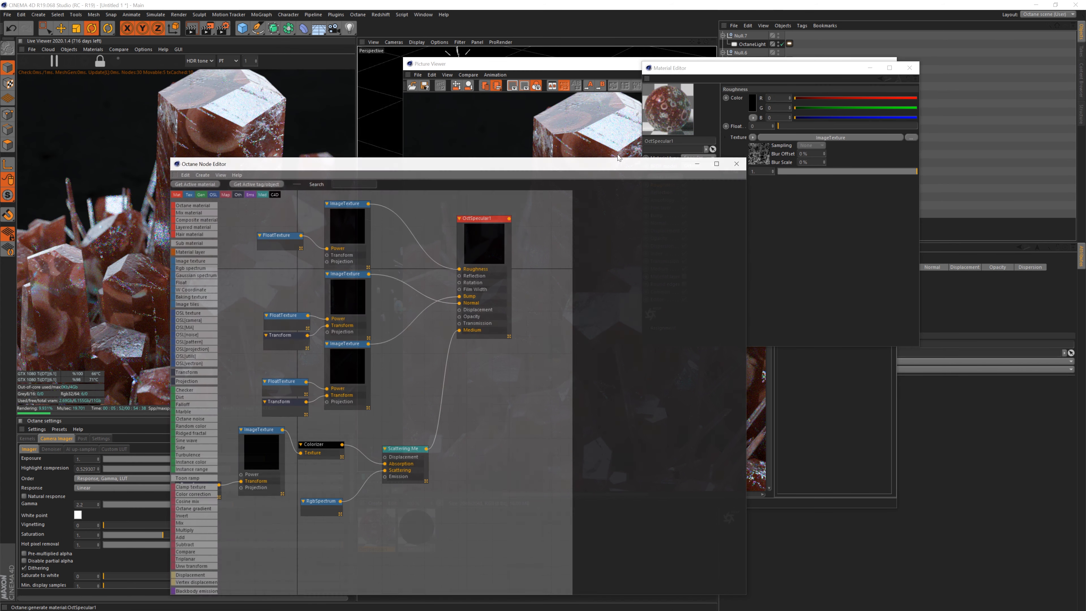
pyautogui.moveTo(544, 160); pyautogui.dragTo(762, 123)
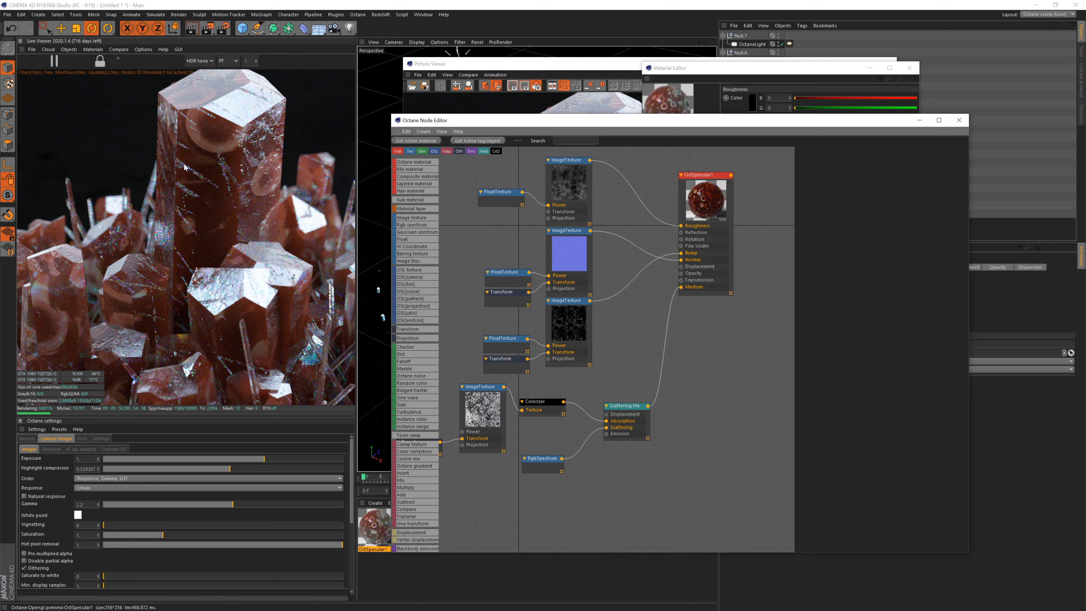
pyautogui.click(564, 309)
pyautogui.click(503, 338)
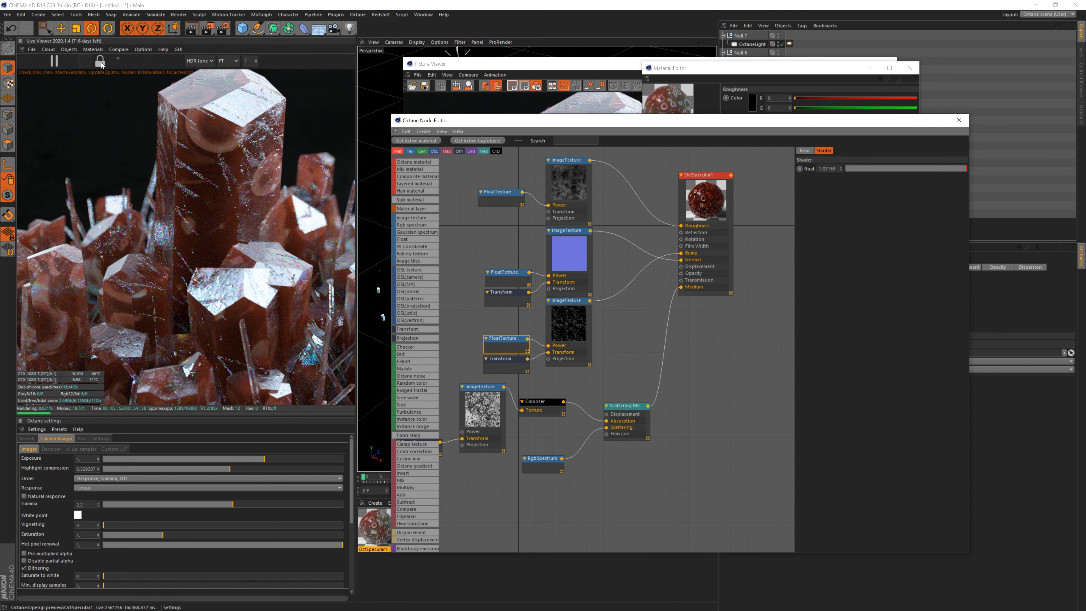
# Resume the live render with a render region over the tall crystal's left face and lower the bump texture's float value.
pyautogui.click(148, 125)
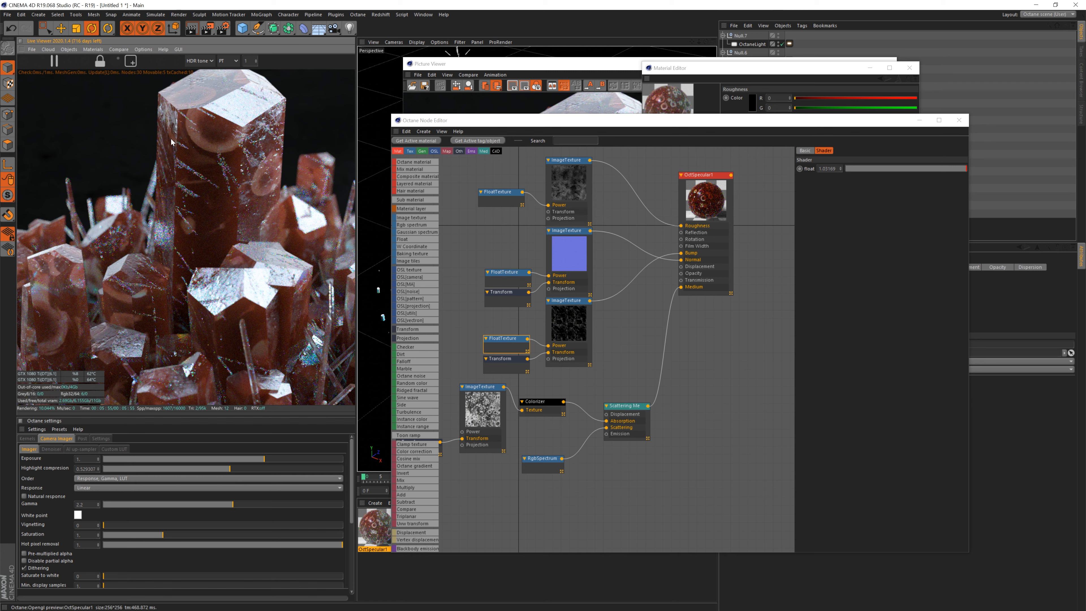
pyautogui.click(54, 61)
pyautogui.moveTo(159, 146); pyautogui.dragTo(235, 220)
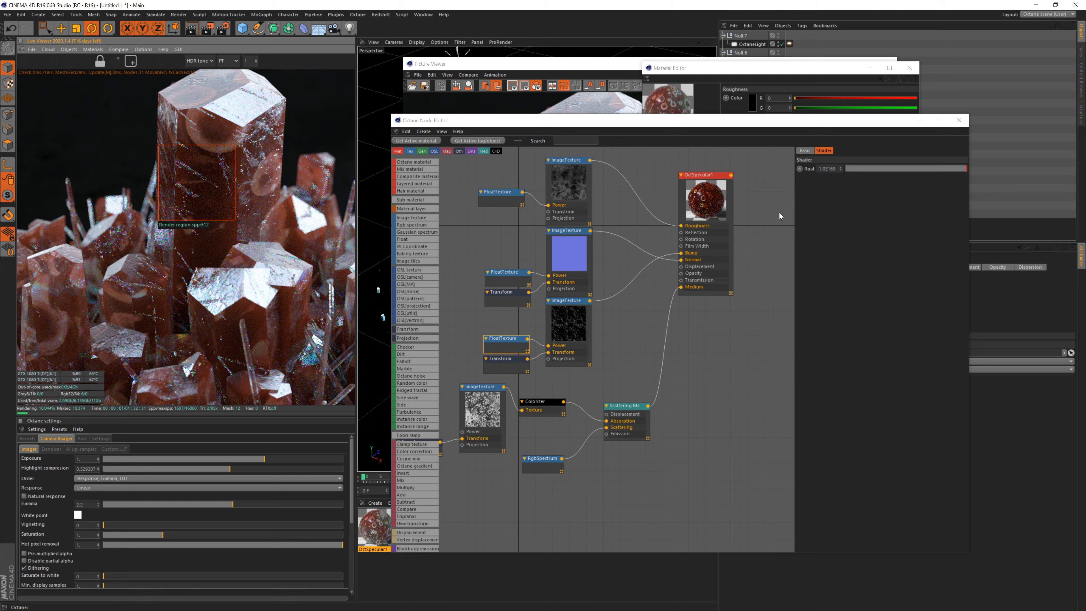
pyautogui.moveTo(910, 169); pyautogui.dragTo(875, 167)
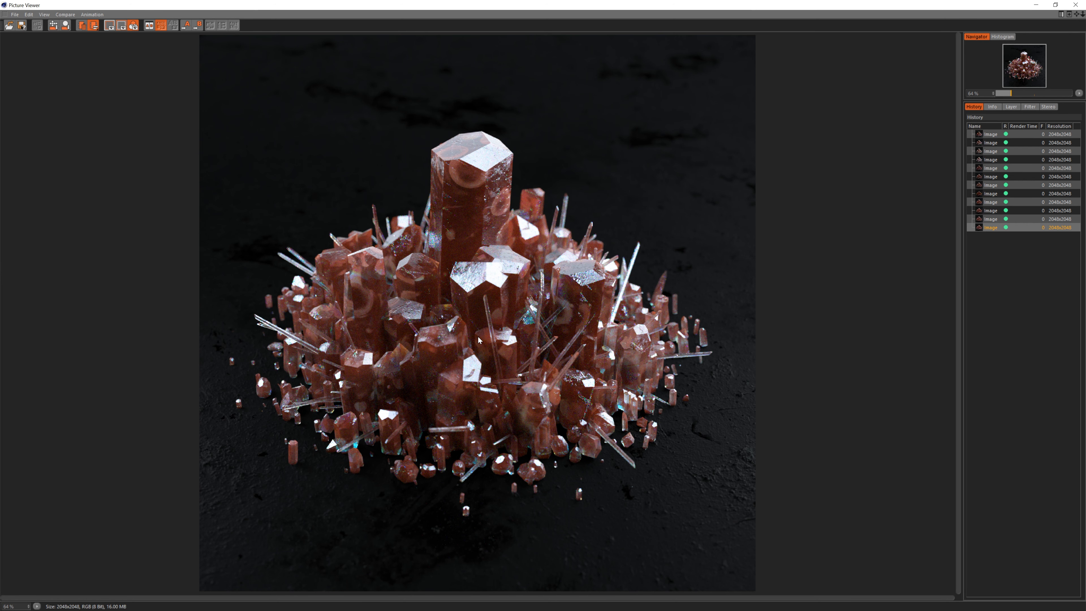
# Examine the newest render in the Picture Viewer at 100%, from the tall crystal down to the ground, and fit the whole image again.
pyautogui.scroll(3, 437, 350)
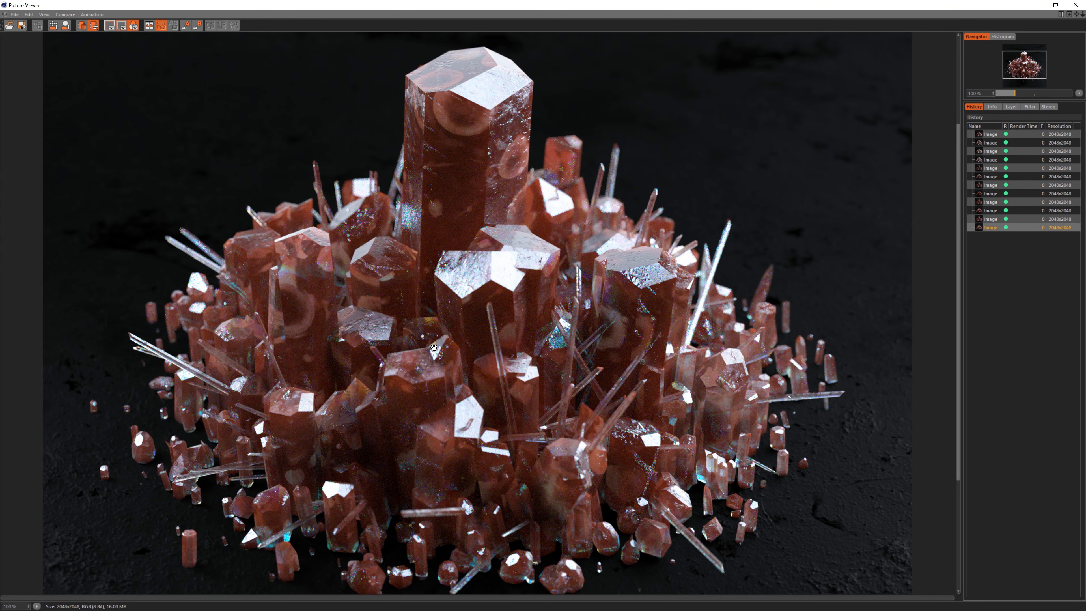
pyautogui.moveTo(551, 251); pyautogui.dragTo(504, 295)
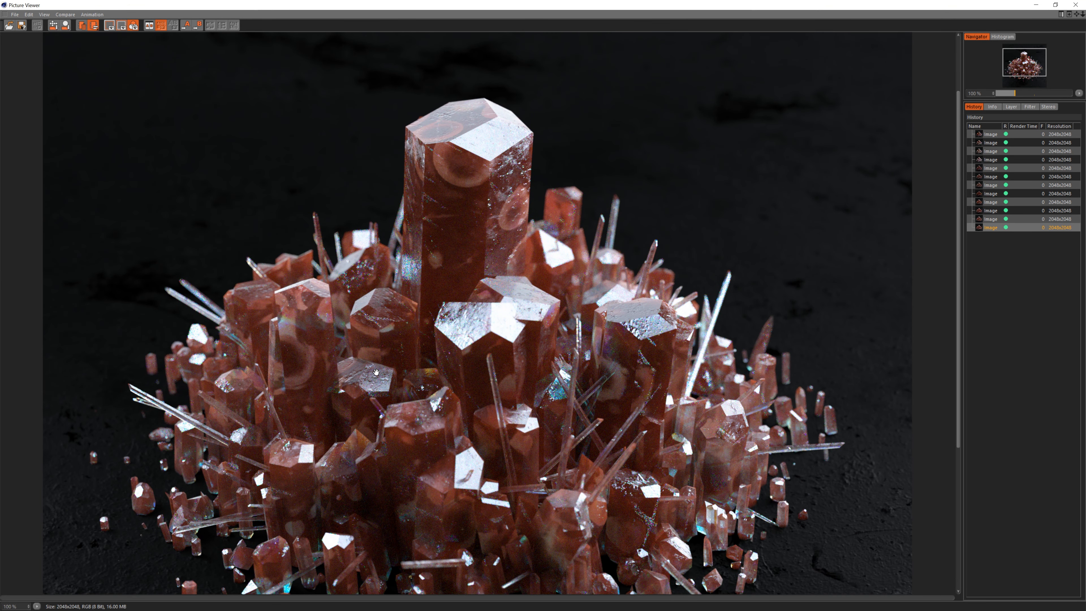
pyautogui.moveTo(376, 371); pyautogui.dragTo(380, 302)
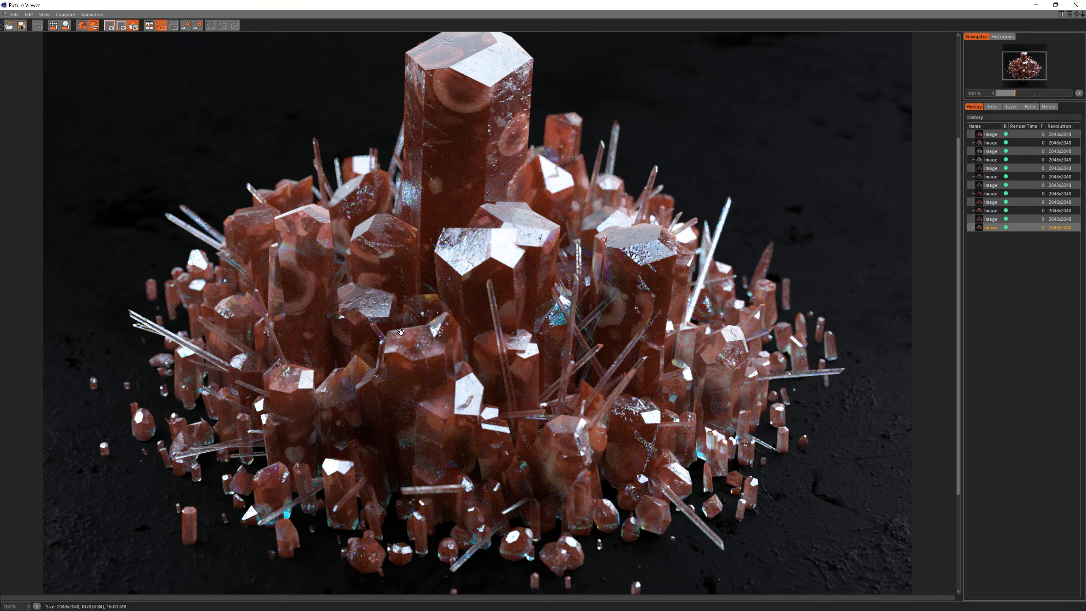
pyautogui.moveTo(390, 369); pyautogui.dragTo(391, 308)
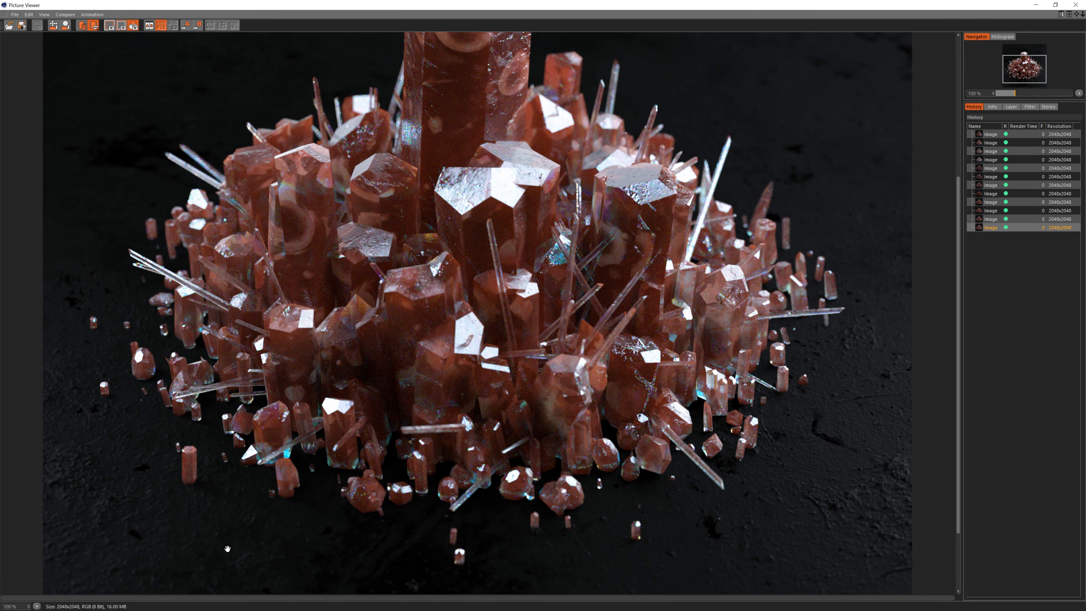
pyautogui.moveTo(198, 335); pyautogui.dragTo(196, 405)
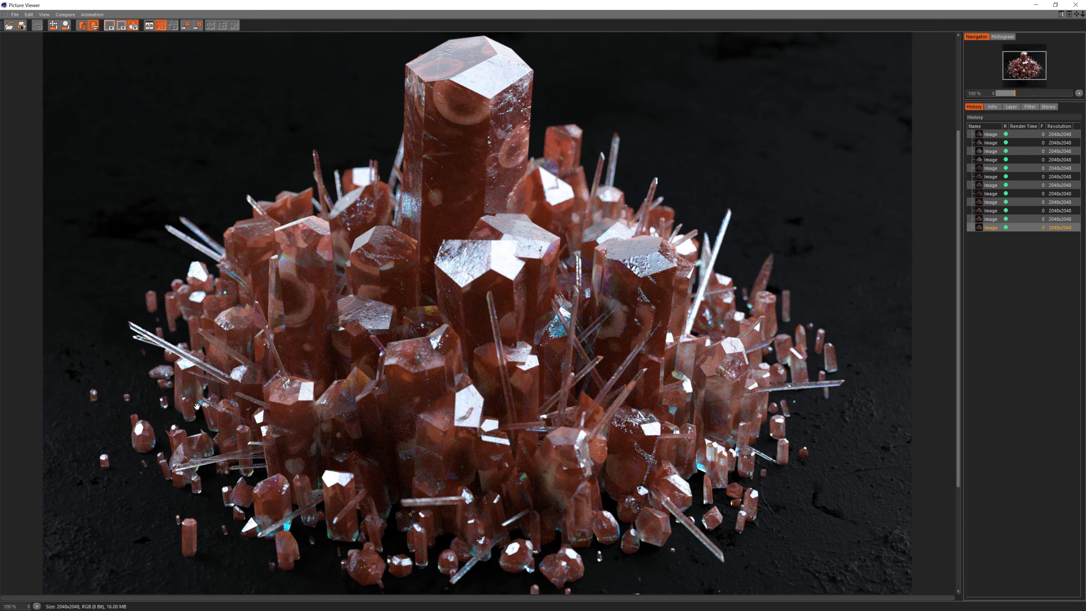
pyautogui.moveTo(348, 340); pyautogui.dragTo(328, 370)
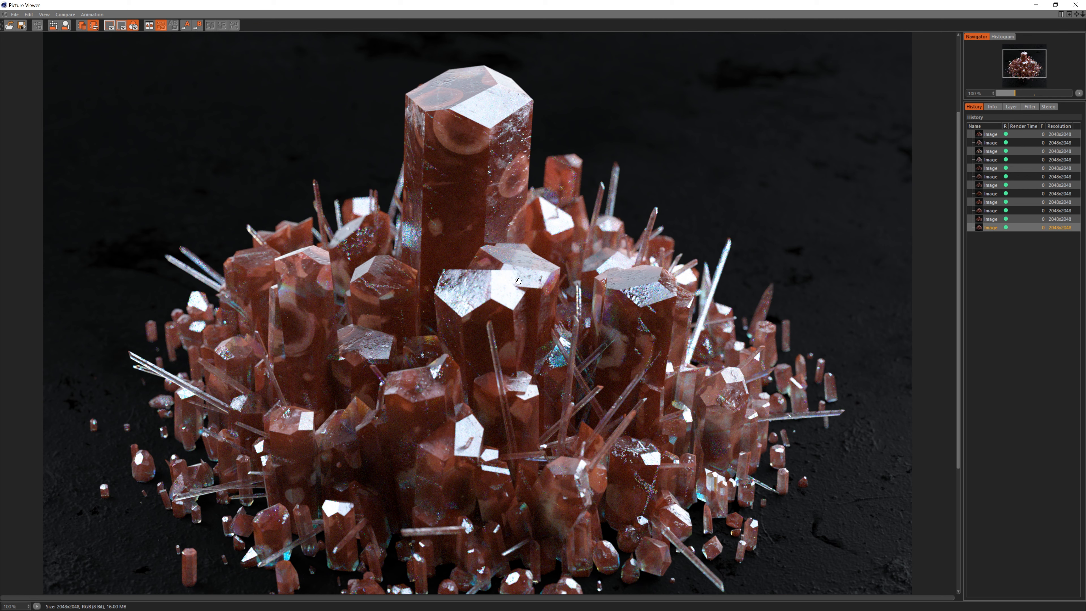
pyautogui.scroll(-5, 586, 215)
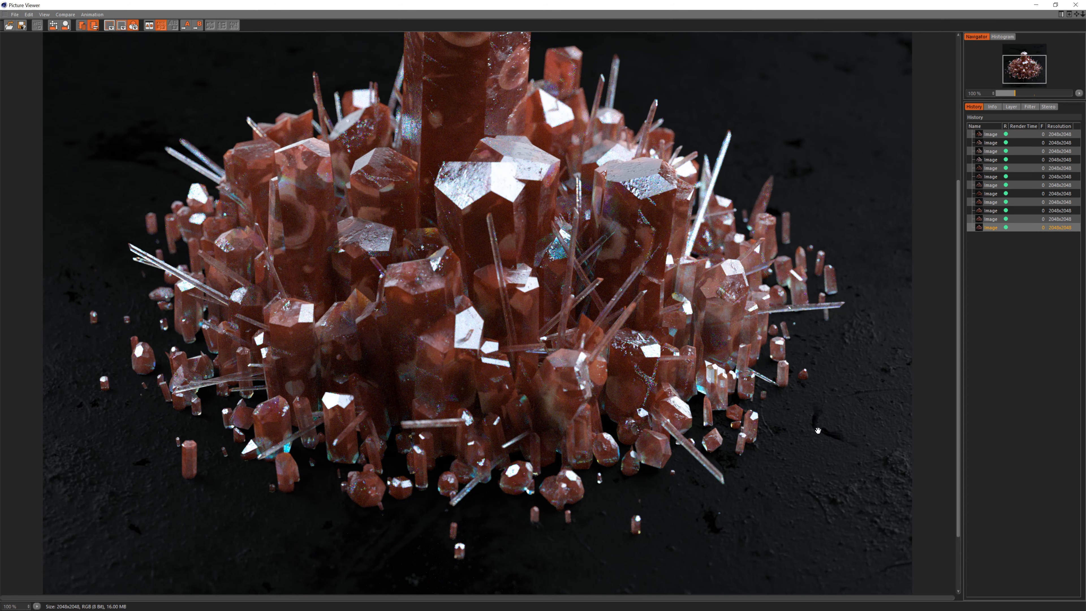
pyautogui.scroll(2, 844, 376)
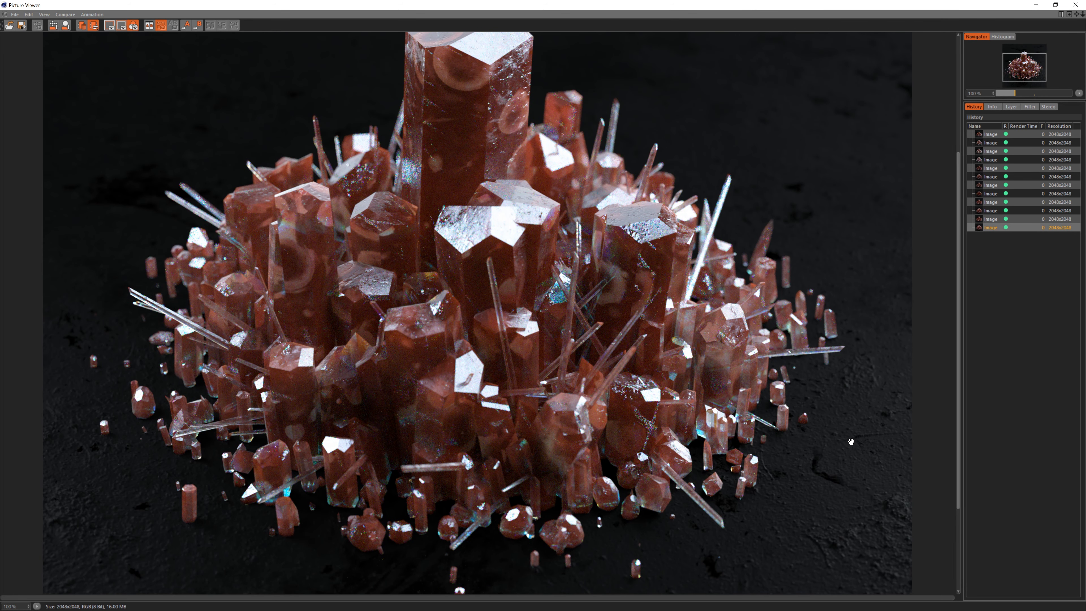
pyautogui.scroll(2, 851, 442)
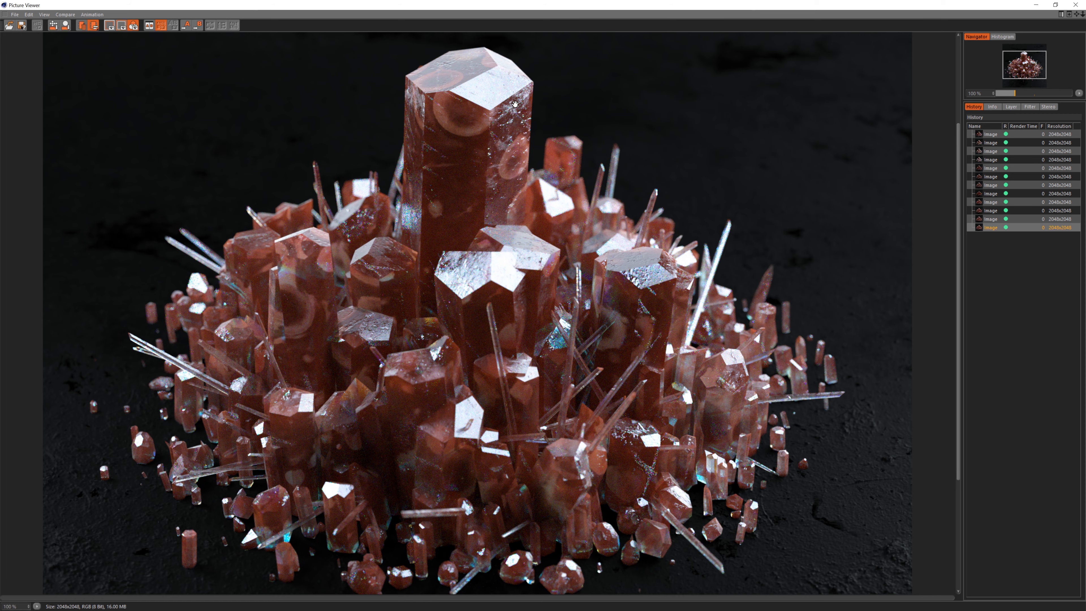
pyautogui.press('h')
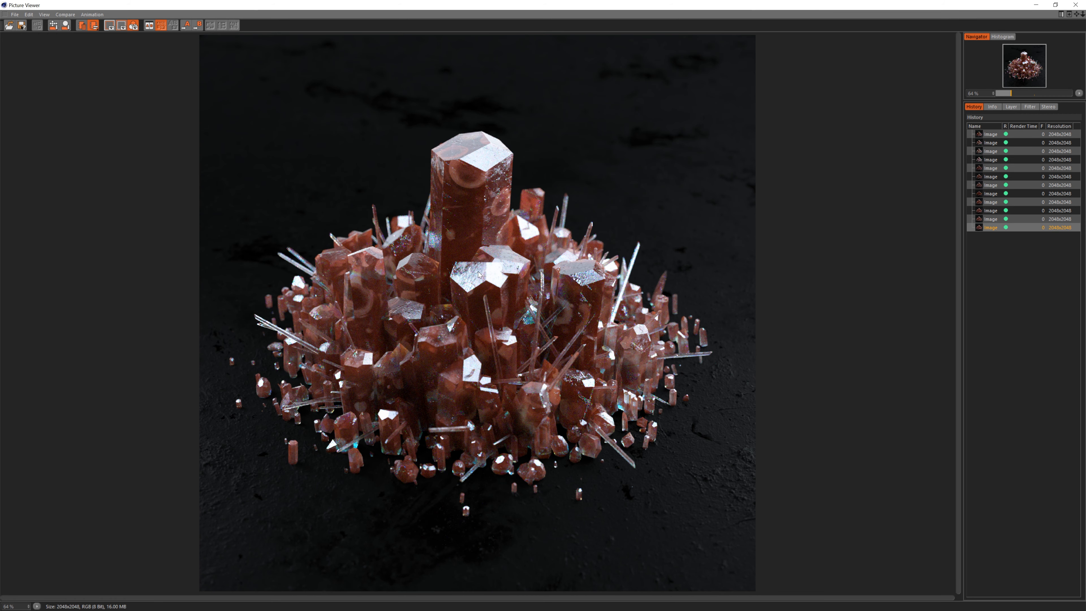
# Save the latest render from the Picture Viewer history as a PNG still image.
pyautogui.rightClick(993, 231)
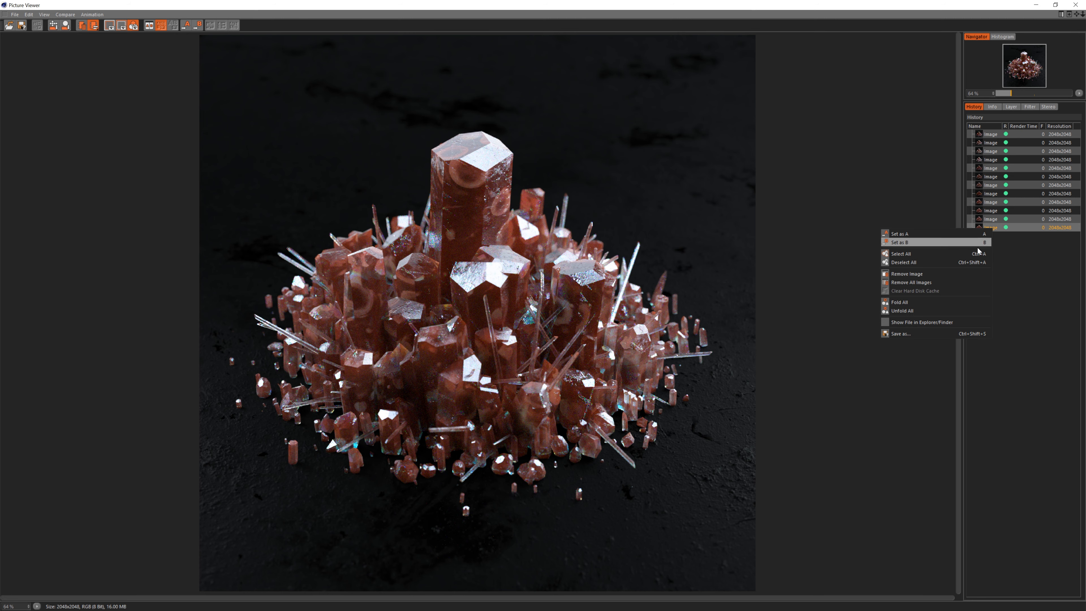
pyautogui.click(913, 331)
pyautogui.click(875, 245)
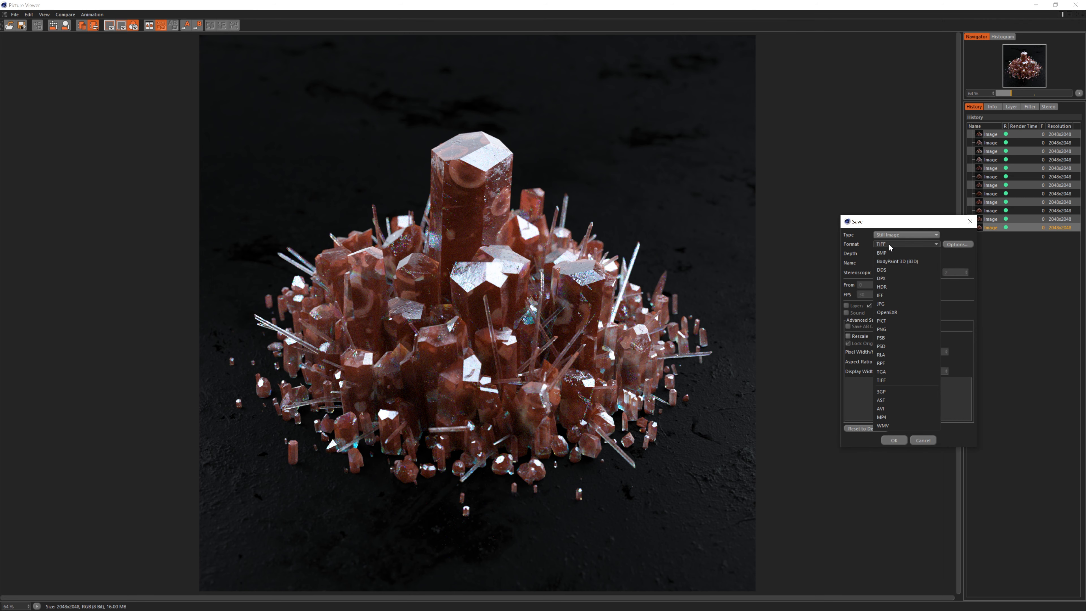
pyautogui.click(892, 329)
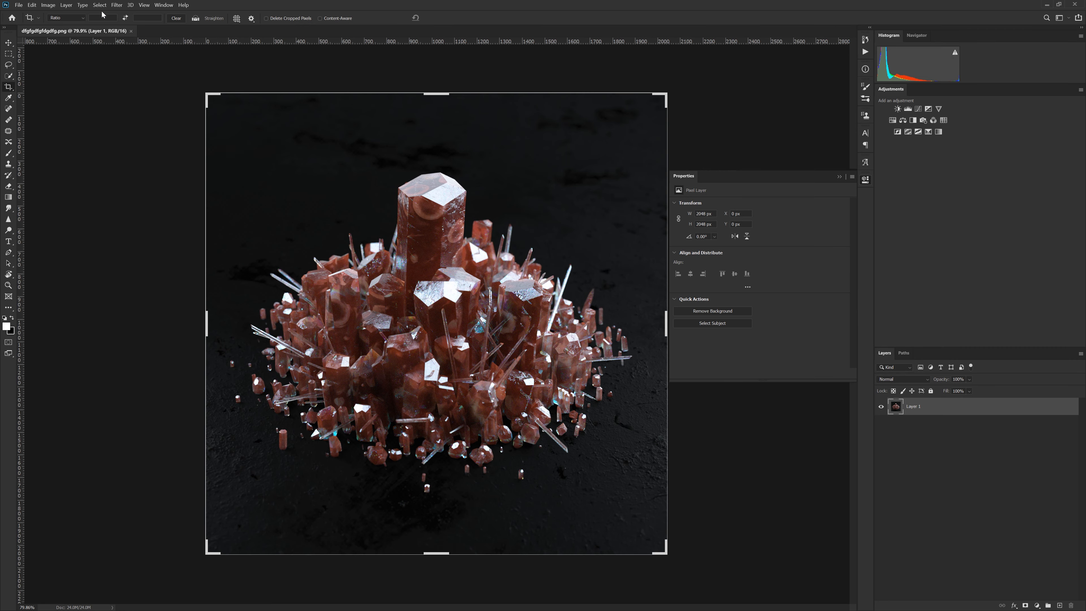
# Switch to Photoshop, open the Camera Raw filter on the render, cool the temperature slightly and lift the exposure and shadows.
pyautogui.click(116, 5)
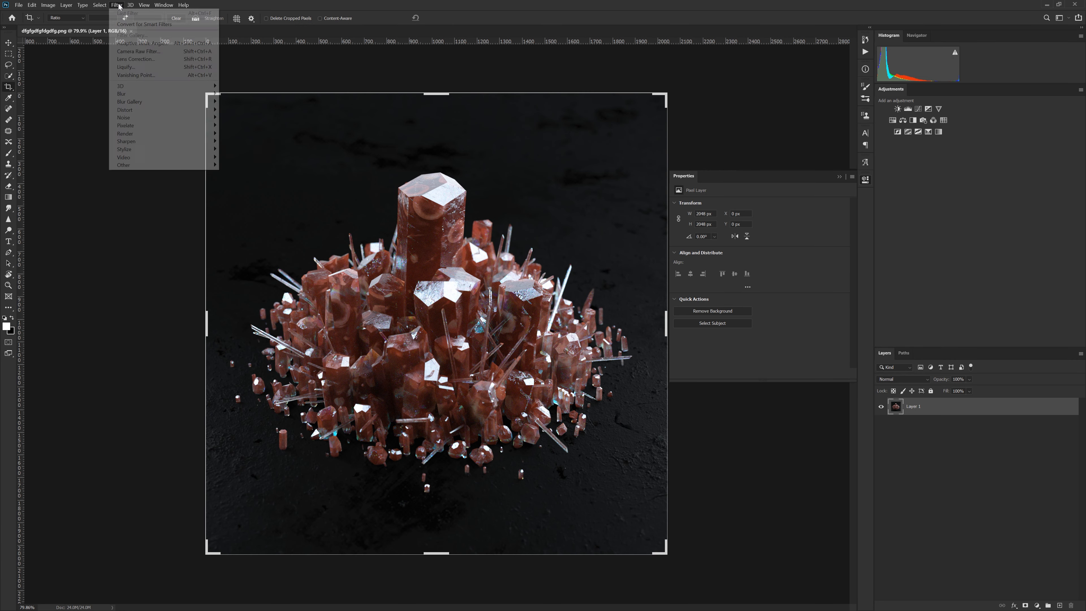
pyautogui.click(145, 52)
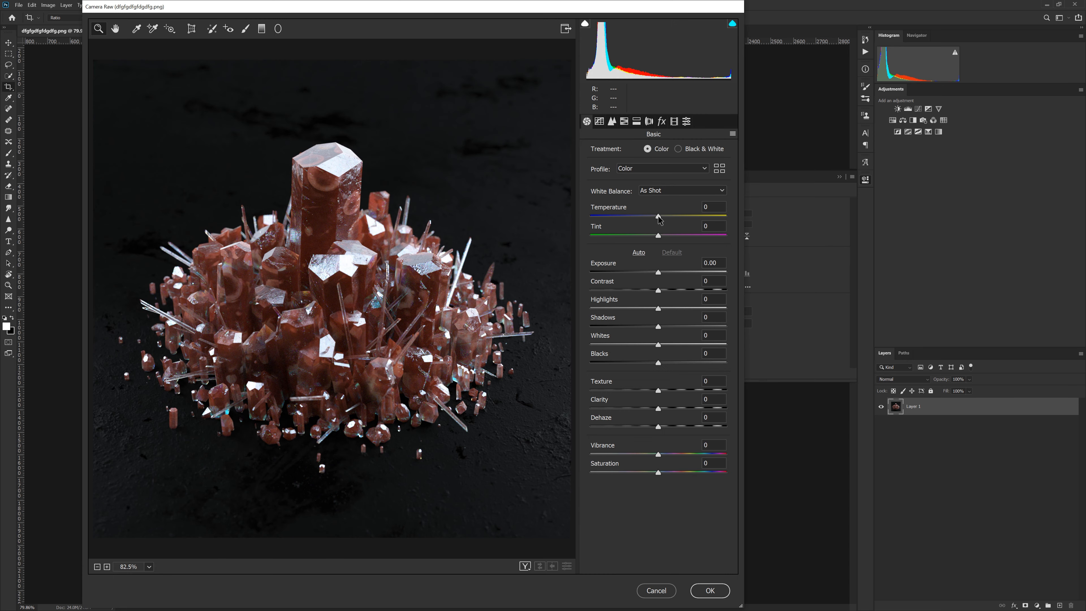
pyautogui.moveTo(658, 217); pyautogui.dragTo(655, 219)
pyautogui.moveTo(658, 272); pyautogui.dragTo(681, 327)
# Set the Blue Primary saturation to +34 in the Camera Raw calibration.
pyautogui.press('Tab')
pyautogui.press('Tab')
pyautogui.press('Tab')
pyautogui.press('Tab')
pyautogui.press('Tab')
pyautogui.press('Tab')
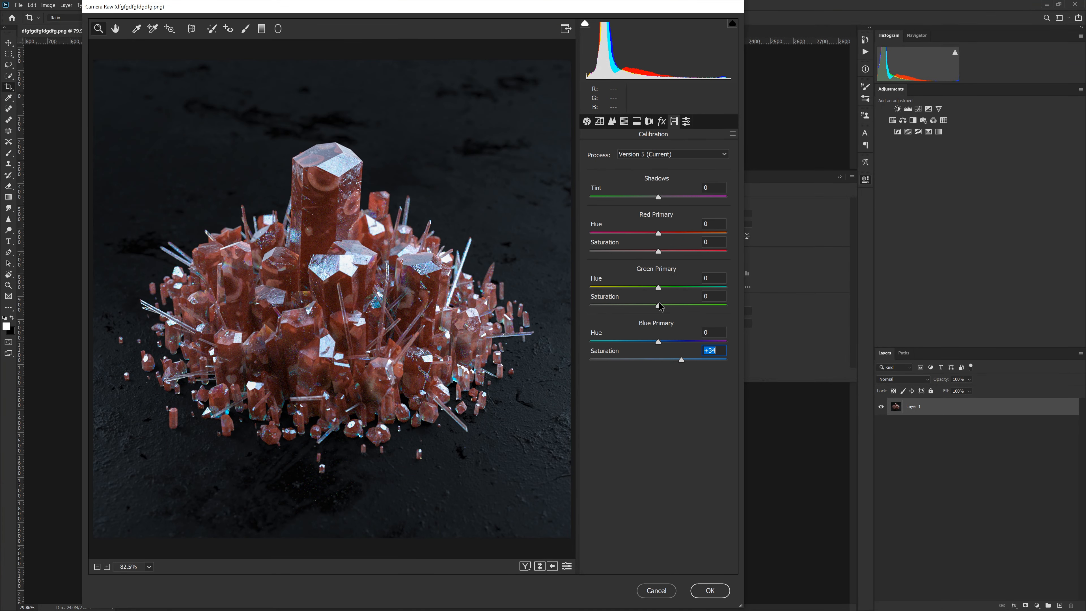
# Set the parametric tone curve to Lights +10, Darks +10 and Shadows +13, and apply the Camera Raw filter.
pyautogui.hotkey('shift', 'Tab')
pyautogui.hotkey('shift', 'Tab')
pyautogui.hotkey('shift', 'Tab')
pyautogui.hotkey('shift', 'Tab')
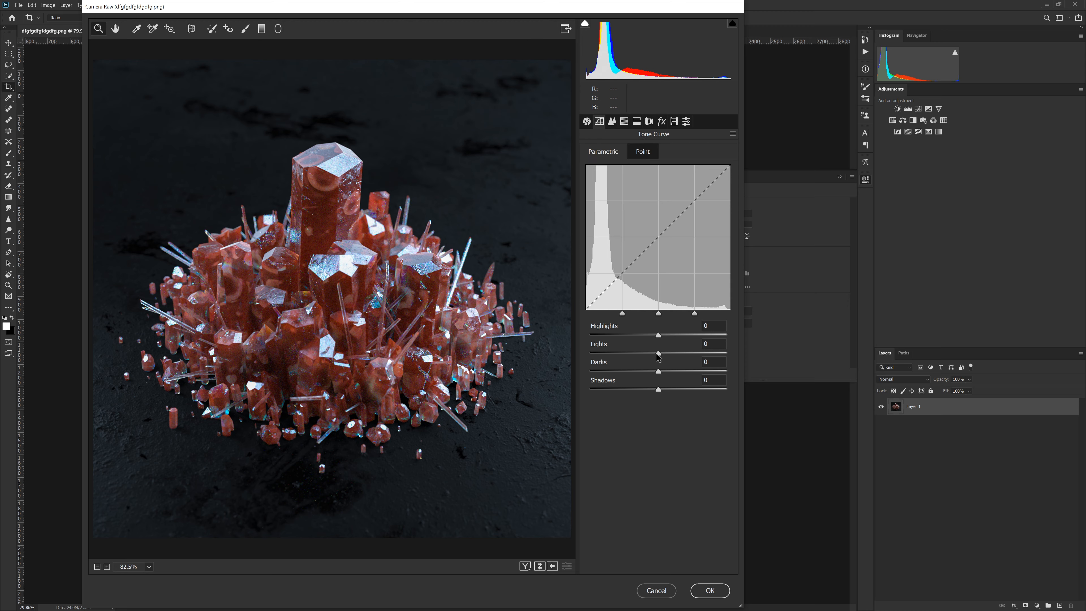
pyautogui.moveTo(658, 353); pyautogui.dragTo(665, 353)
pyautogui.moveTo(659, 371); pyautogui.dragTo(666, 390)
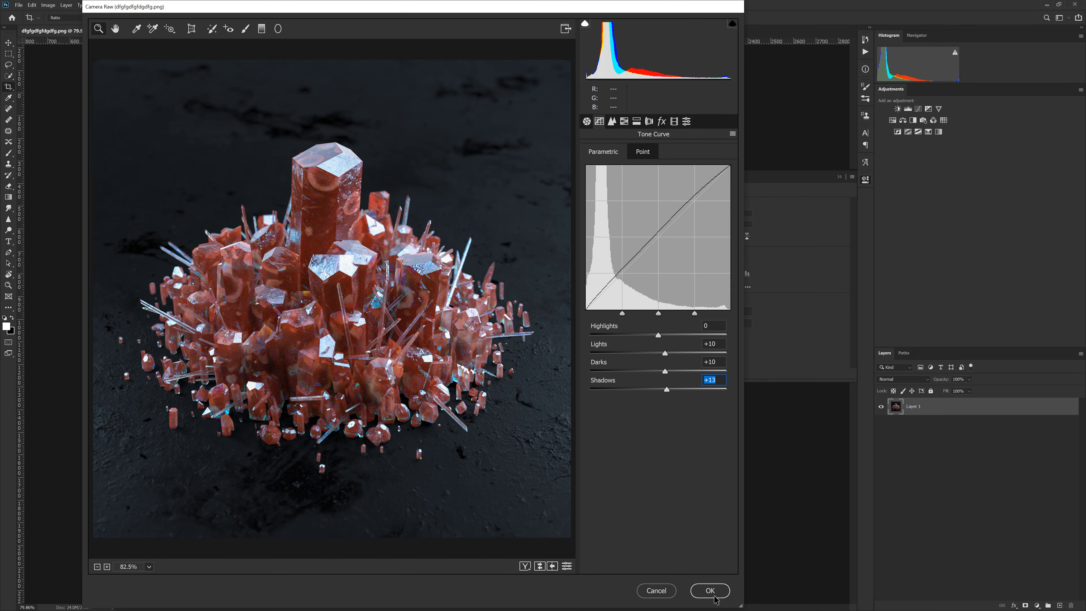
pyautogui.click(714, 594)
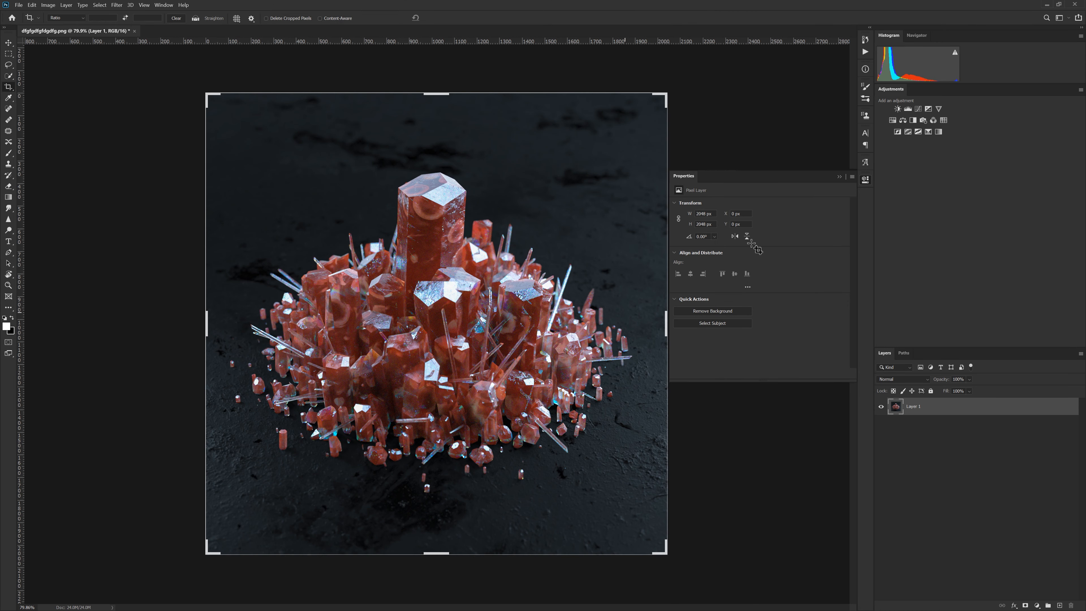
# Add a Selective Color adjustment above the render and set the Reds to Cyan -17% and Black -14%.
pyautogui.click(928, 131)
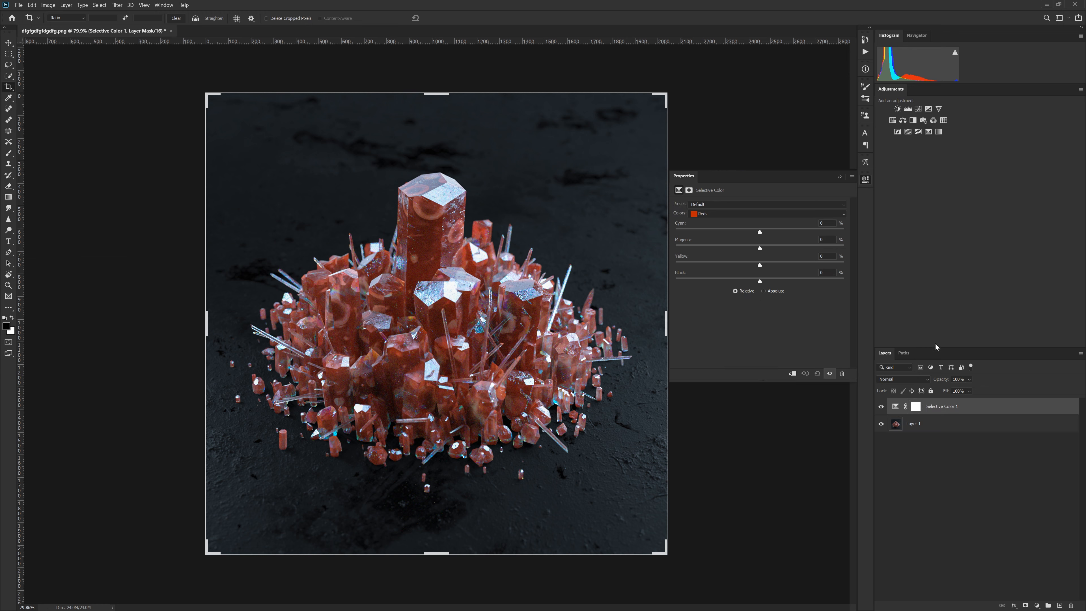
pyautogui.moveTo(760, 281)
pyautogui.mouseDown()
pyautogui.moveTo(780, 278)
pyautogui.moveTo(764, 281)
pyautogui.mouseUp()
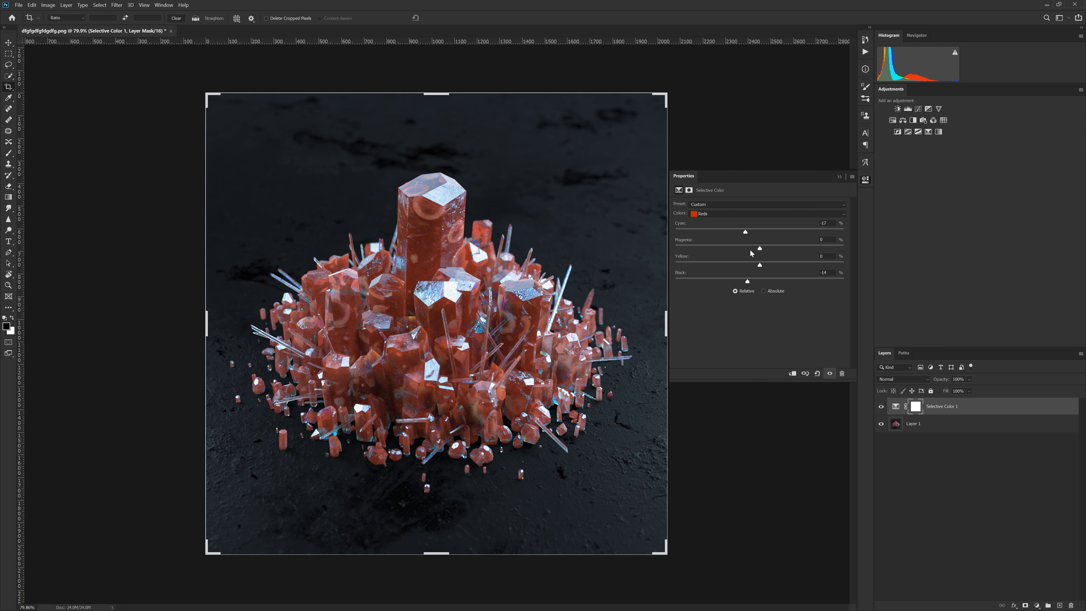
pyautogui.click(759, 265)
# Go through the remaining color ranges of the Selective Color adjustment and reduce the Black amount in one of them.
pyautogui.click(705, 213)
pyautogui.click(727, 224)
pyautogui.scroll(-1, 723, 215)
pyautogui.scroll(-1, 723, 214)
pyautogui.moveTo(760, 281); pyautogui.dragTo(734, 280)
pyautogui.scroll(-1, 724, 214)
pyautogui.scroll(-1, 724, 214)
pyautogui.scroll(-1, 724, 215)
# Add a Color Balance adjustment, shift the tones slightly, and set the Highlights to +3 red and +2 blue.
pyautogui.click(903, 120)
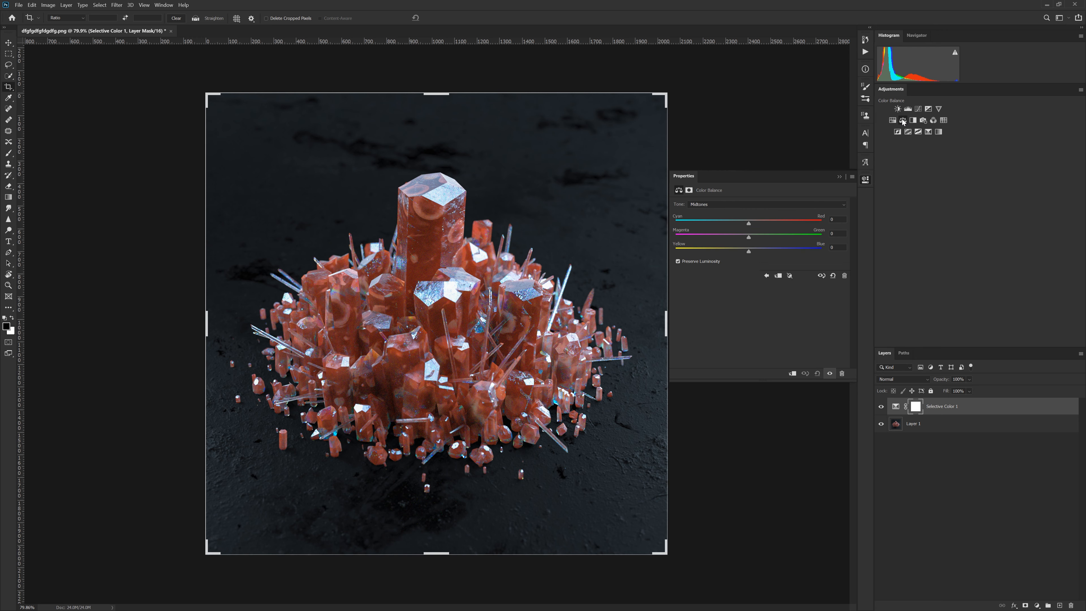
pyautogui.moveTo(749, 252); pyautogui.dragTo(750, 223)
pyautogui.scroll(1, 724, 207)
pyautogui.scroll(-2, 724, 208)
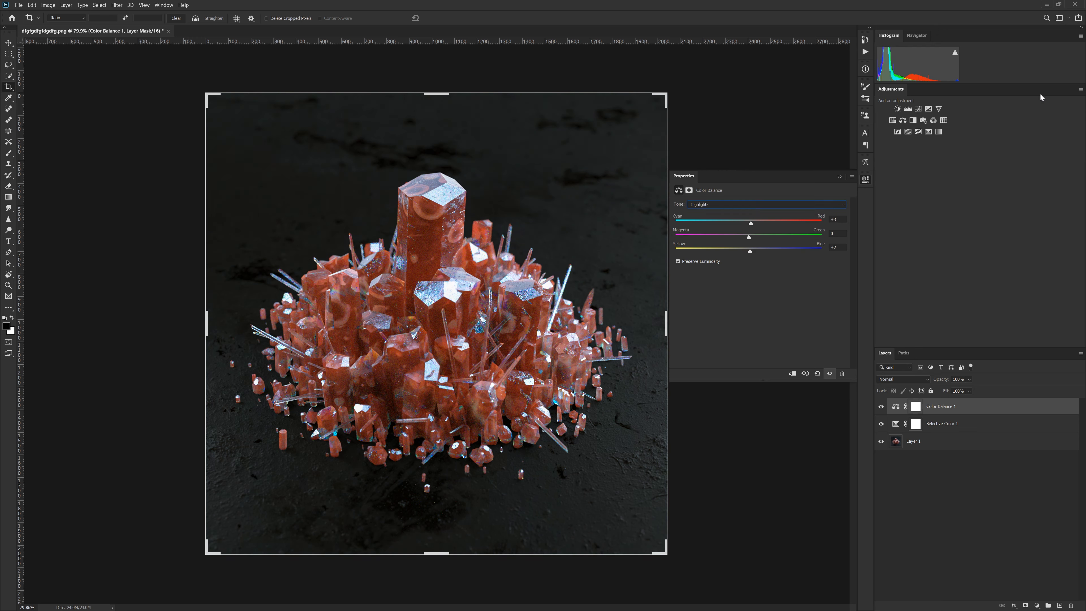
# Add a Color Lookup adjustment, compare several 3DLUT looks on the render, and choose filmstock_50.3dl.
pyautogui.click(944, 120)
pyautogui.scroll(-1, 726, 205)
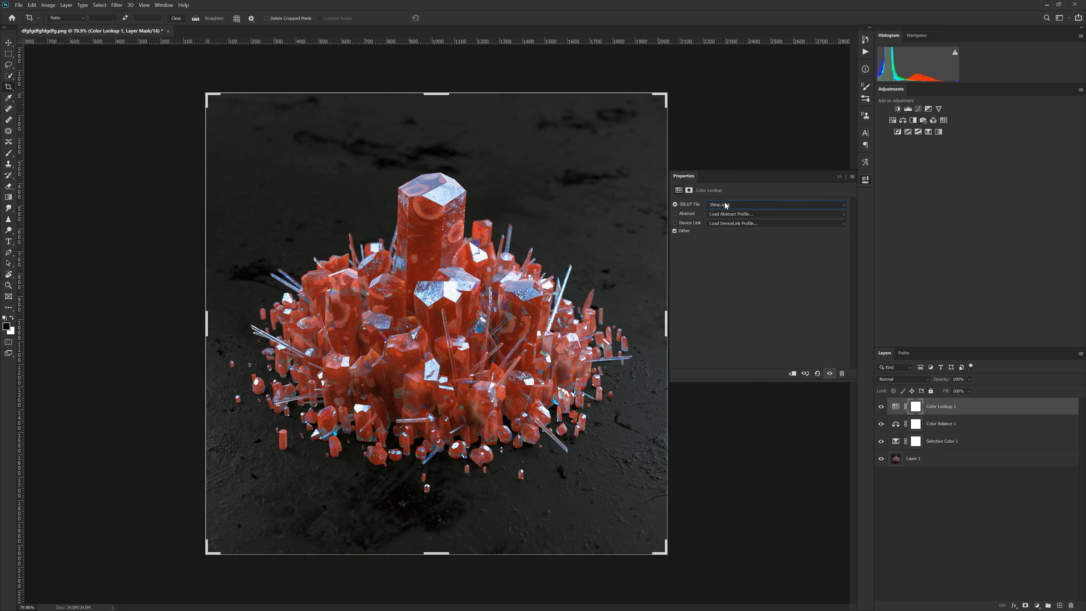
pyautogui.scroll(-1, 719, 206)
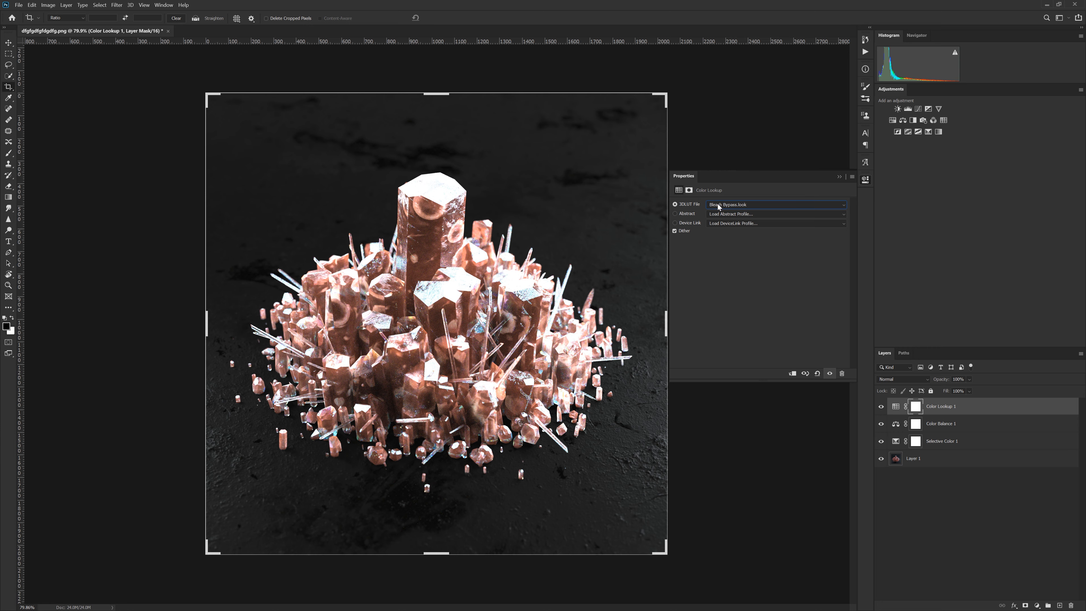
pyautogui.scroll(-4, 718, 203)
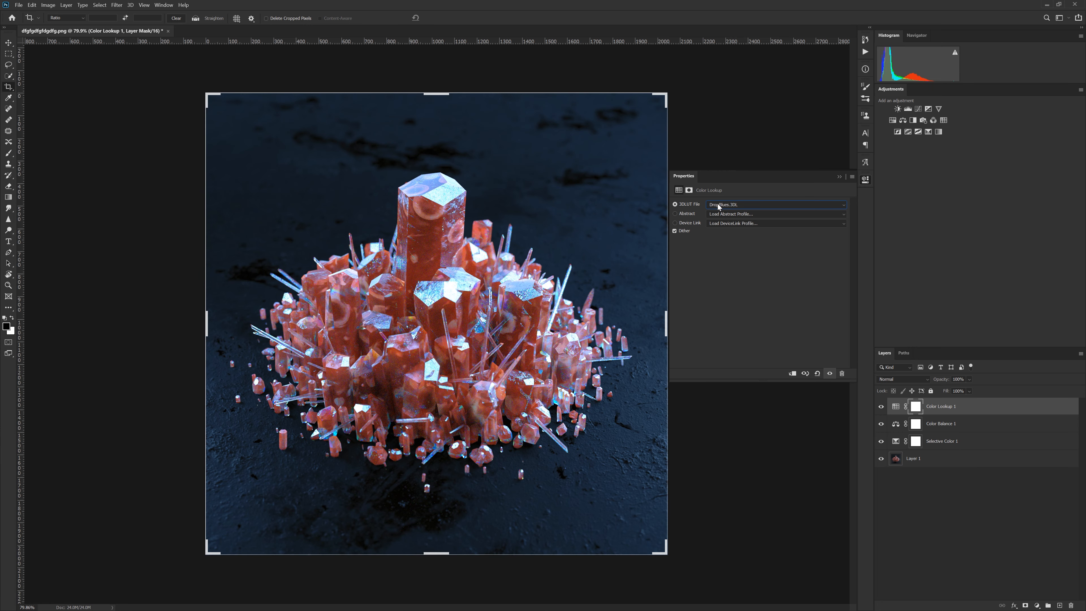
pyautogui.scroll(-2, 718, 204)
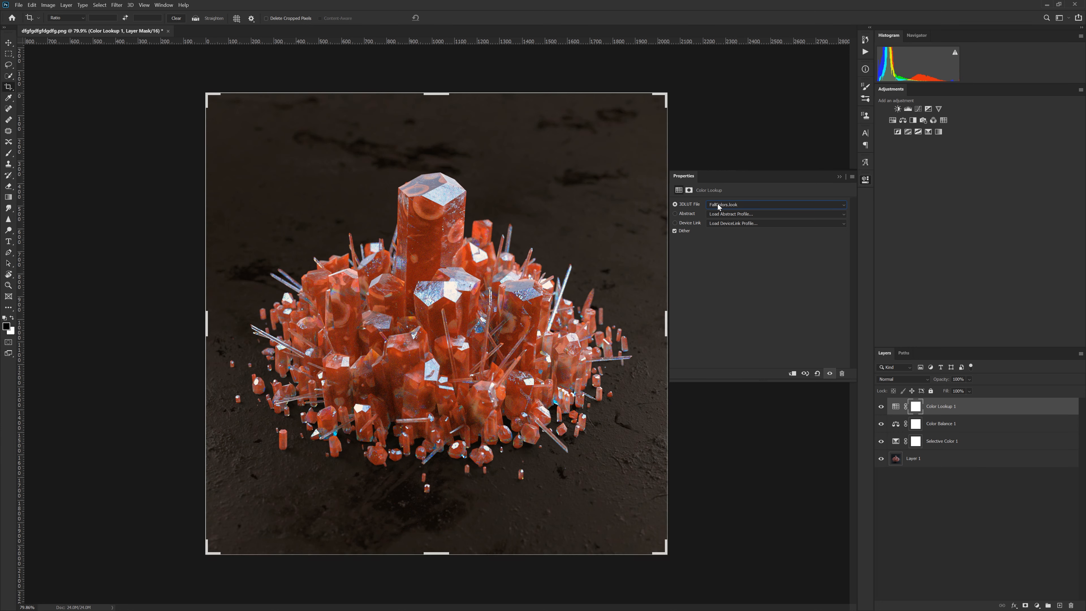
pyautogui.scroll(-1, 717, 203)
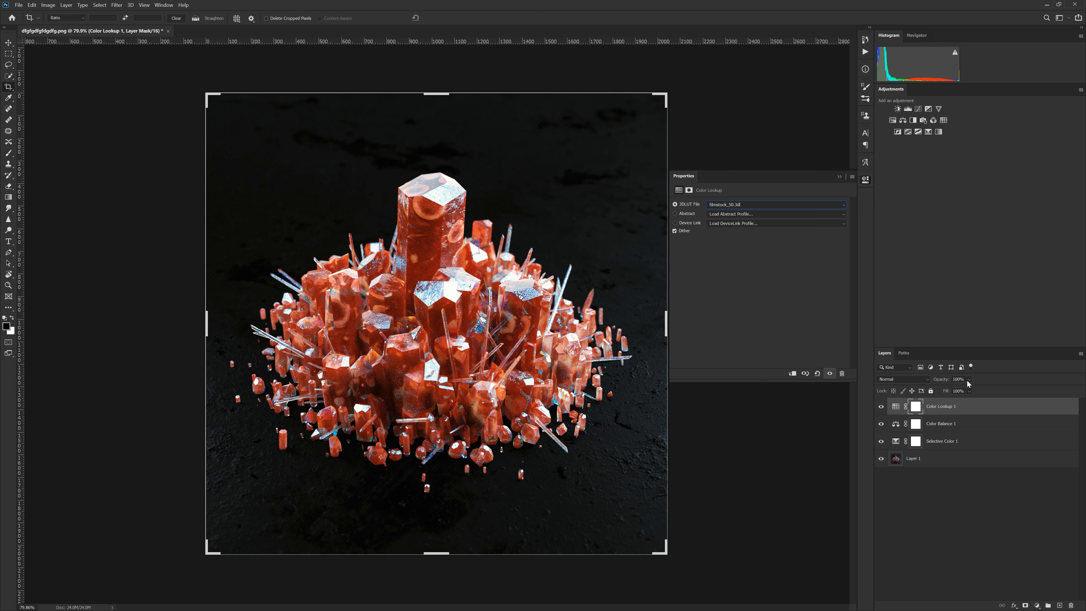
# Lower the filmstock Color Lookup layer's opacity to about 26% and add a second Color Lookup using FoggyNight.3DL.
pyautogui.moveTo(961, 387); pyautogui.dragTo(955, 385)
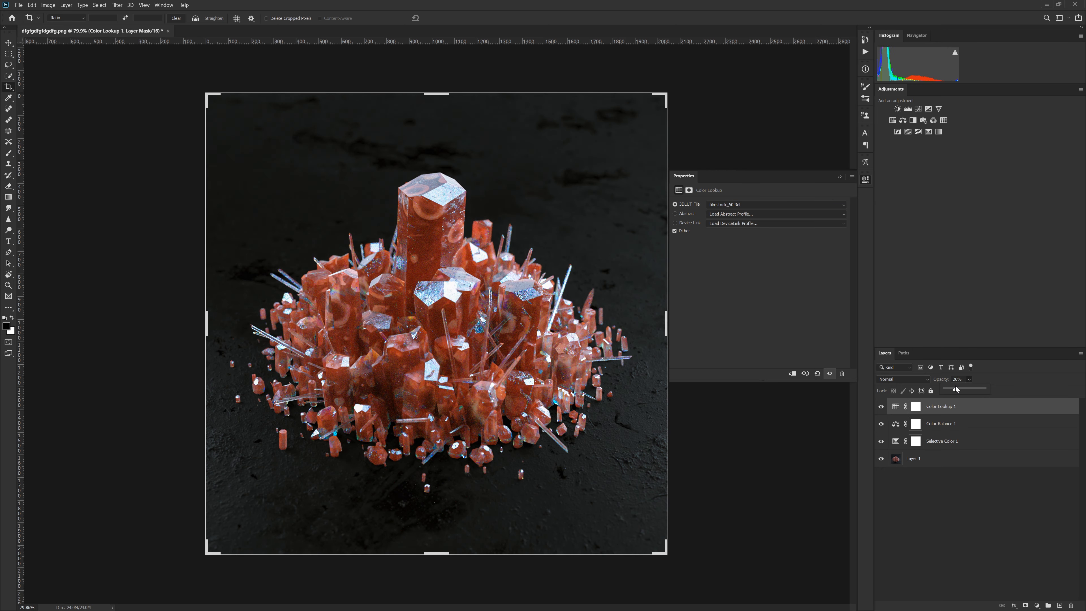
pyautogui.click(944, 120)
pyautogui.click(732, 204)
pyautogui.click(732, 318)
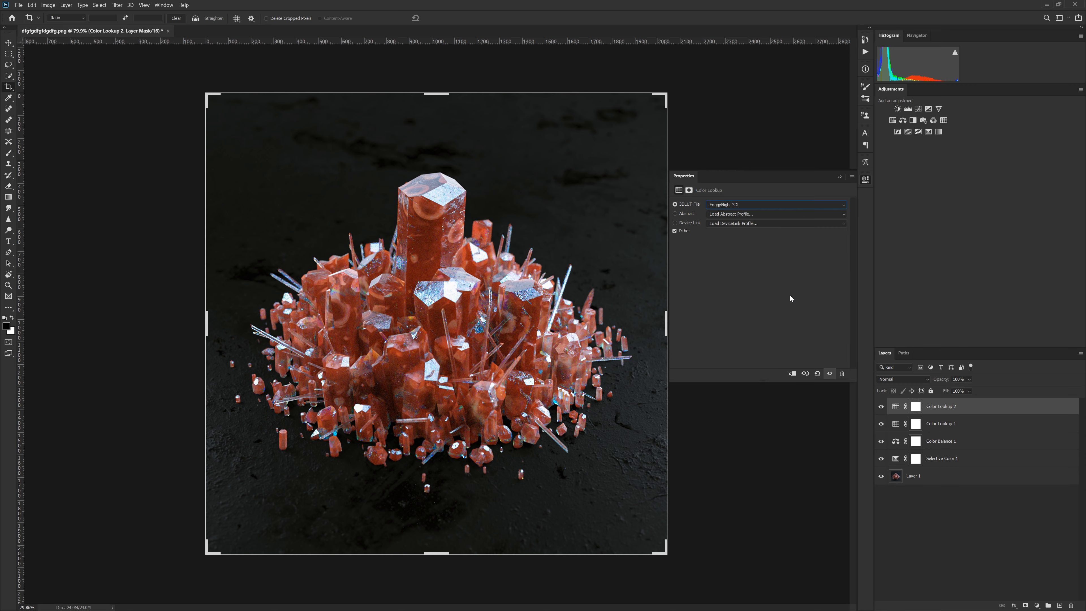
# Add a Levels adjustment clipped to the FoggyNight Color Lookup and raise the Blue channel's black input to 13.
pyautogui.click(908, 109)
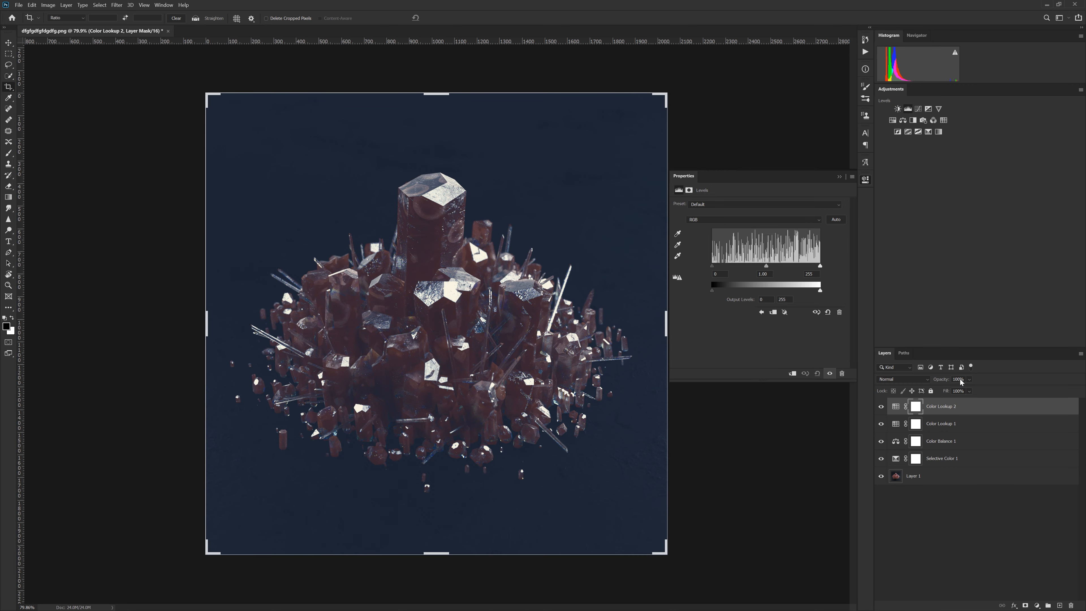
pyautogui.rightClick(967, 409)
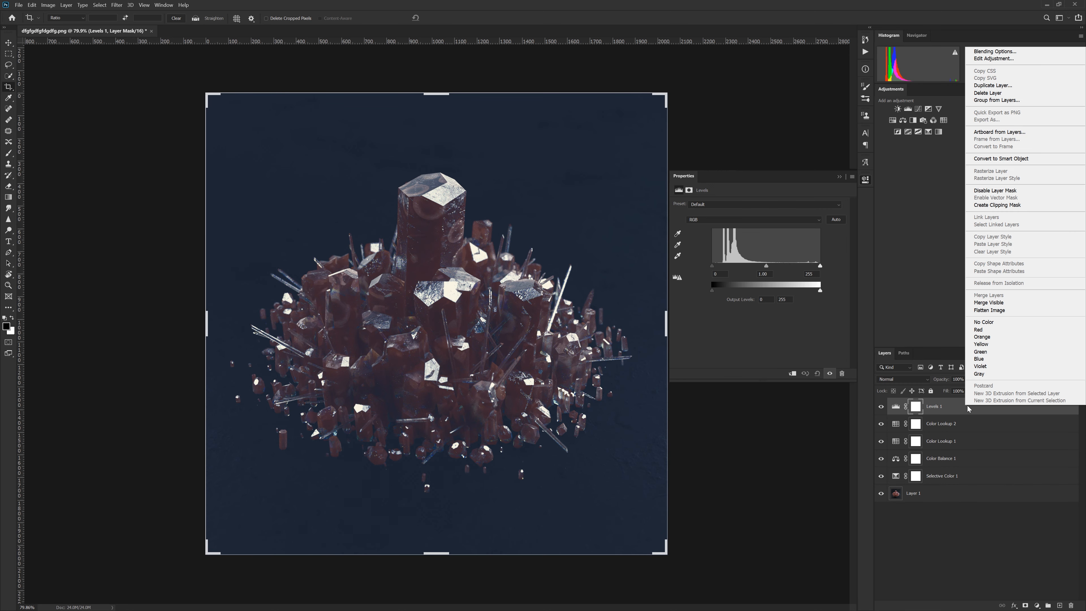
pyautogui.click(997, 205)
pyautogui.moveTo(712, 265); pyautogui.dragTo(718, 266)
pyautogui.click(753, 220)
pyautogui.click(701, 251)
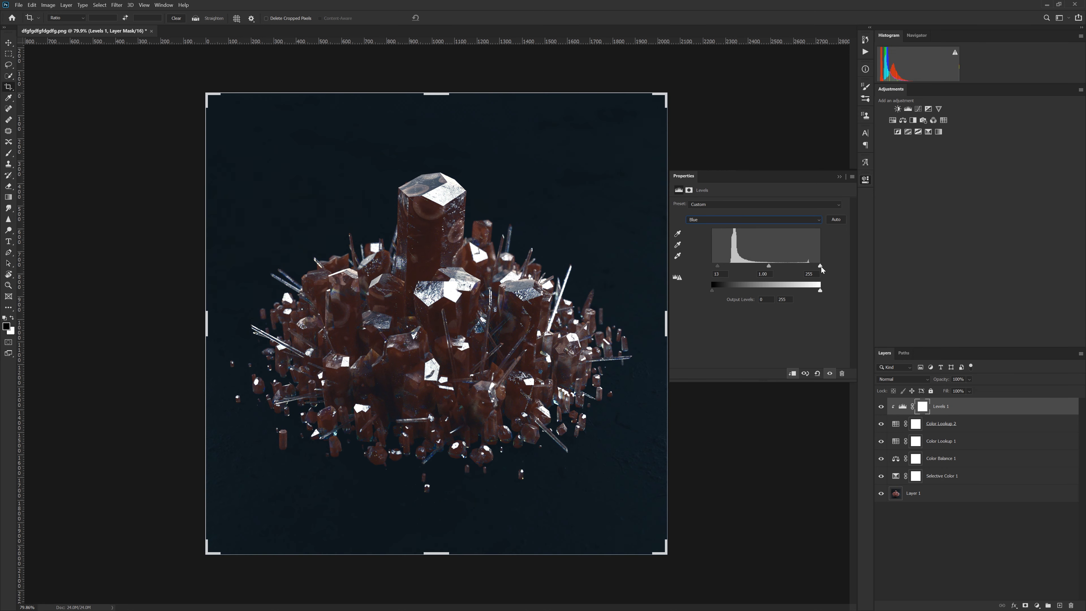
# Reduce the opacity of the FoggyNight Color Lookup layer until its tint is very faint.
pyautogui.click(982, 424)
pyautogui.moveTo(955, 388); pyautogui.dragTo(944, 388)
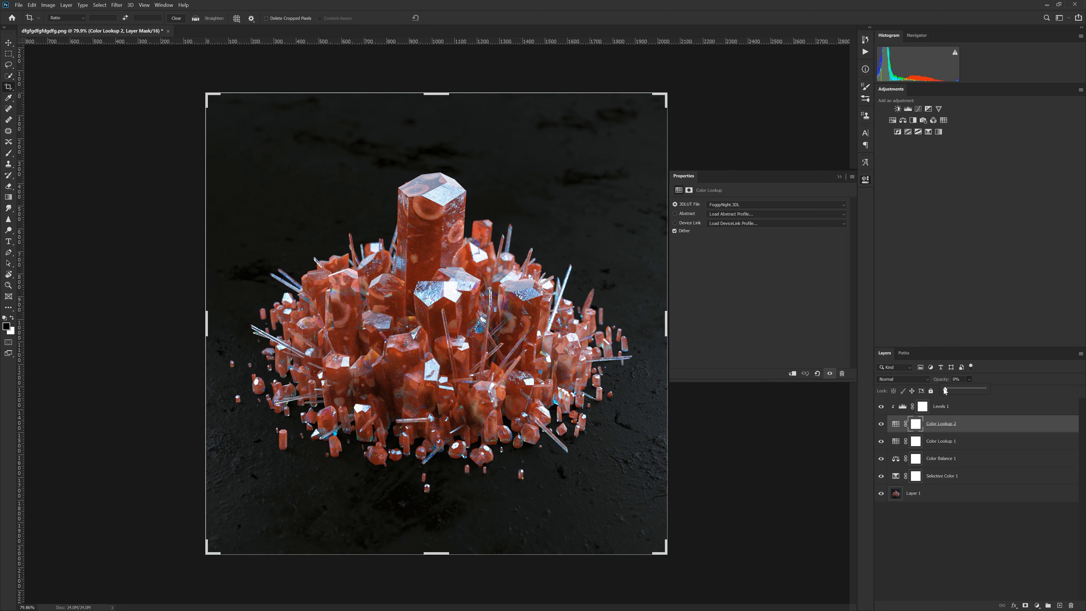
# Add a Curves adjustment above Levels with a highlight point at input 205, output 206, and a Vibrance adjustment set to +13.
pyautogui.click(953, 406)
pyautogui.click(919, 109)
pyautogui.moveTo(798, 249); pyautogui.dragTo(797, 243)
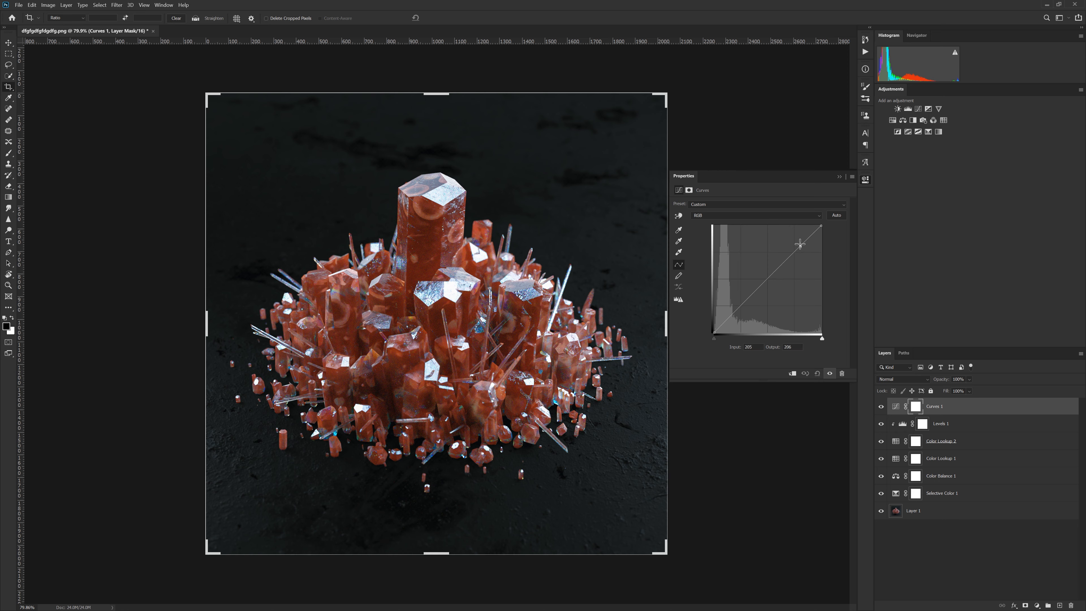
pyautogui.click(938, 109)
pyautogui.moveTo(760, 213); pyautogui.dragTo(770, 214)
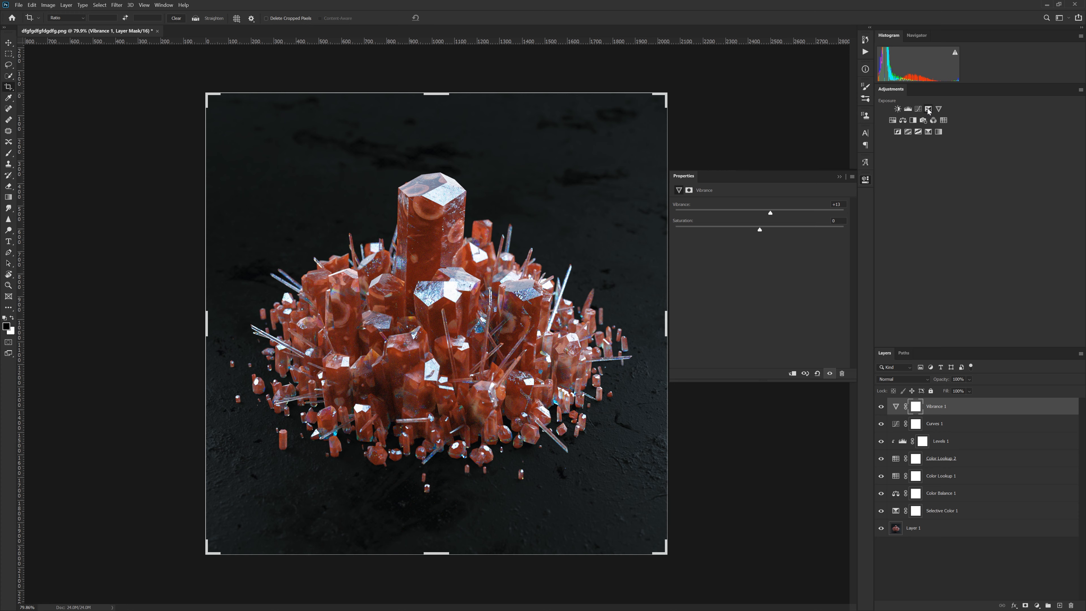
# Add an Exposure adjustment with Exposure +0.12, Offset +0.0139 and Gamma Correction 0.81, and lower its opacity to about 22%.
pyautogui.click(928, 109)
pyautogui.click(762, 241)
pyautogui.moveTo(760, 258); pyautogui.dragTo(761, 226)
pyautogui.click(968, 379)
pyautogui.moveTo(957, 388); pyautogui.dragTo(944, 386)
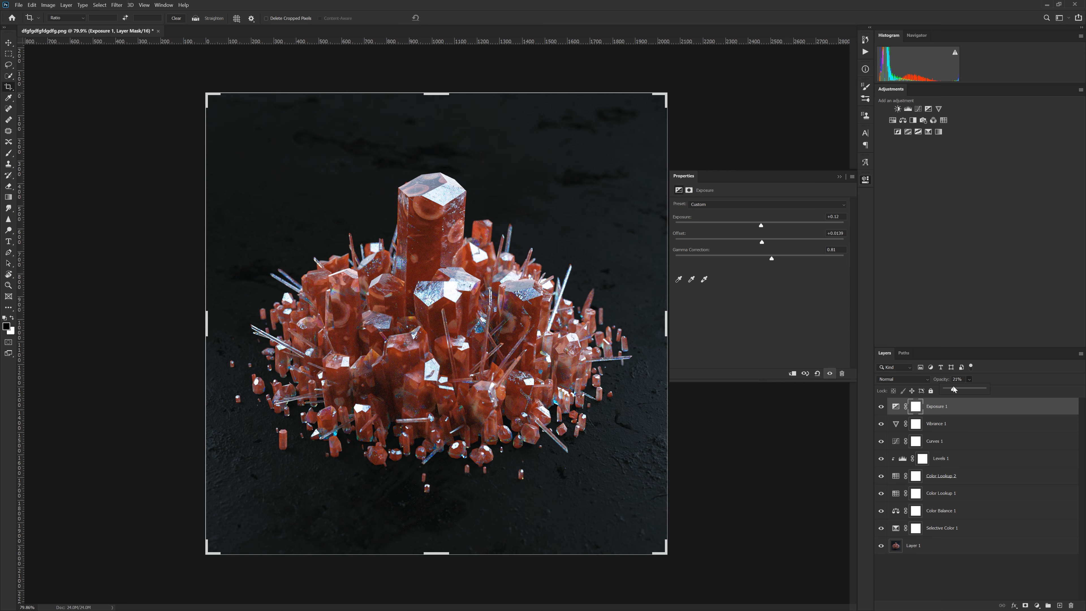
# Sharpen the render with a duplicate of Layer 1 filtered by High Pass at 1.0 pixels, blended in Linear Light at 12% opacity.
pyautogui.click(937, 549)
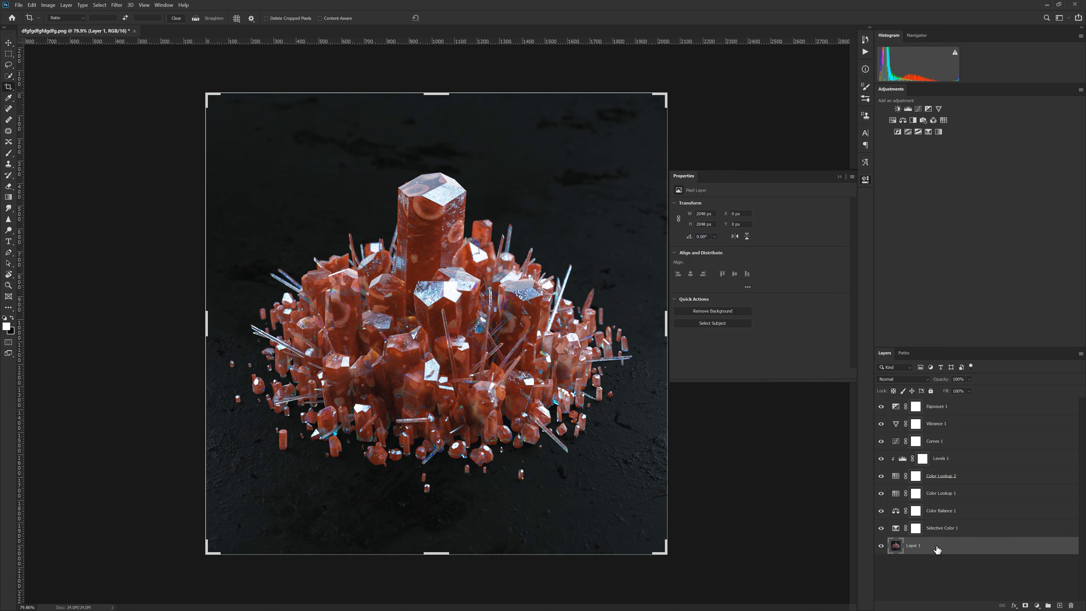
pyautogui.hotkey('ctrl', 'j')
pyautogui.click(116, 5)
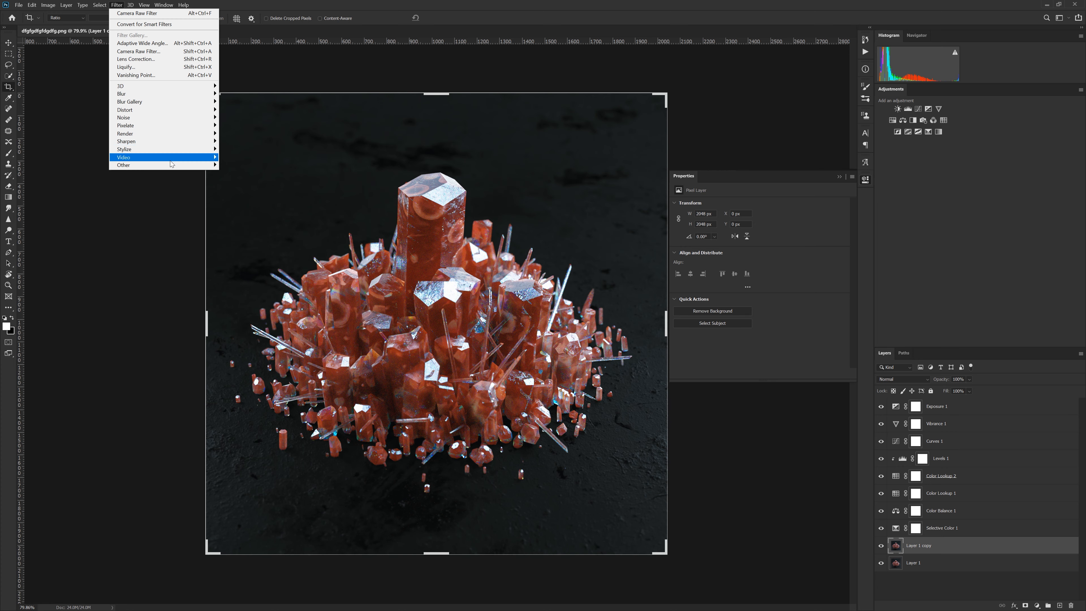
pyautogui.moveTo(172, 165)
pyautogui.click(236, 176)
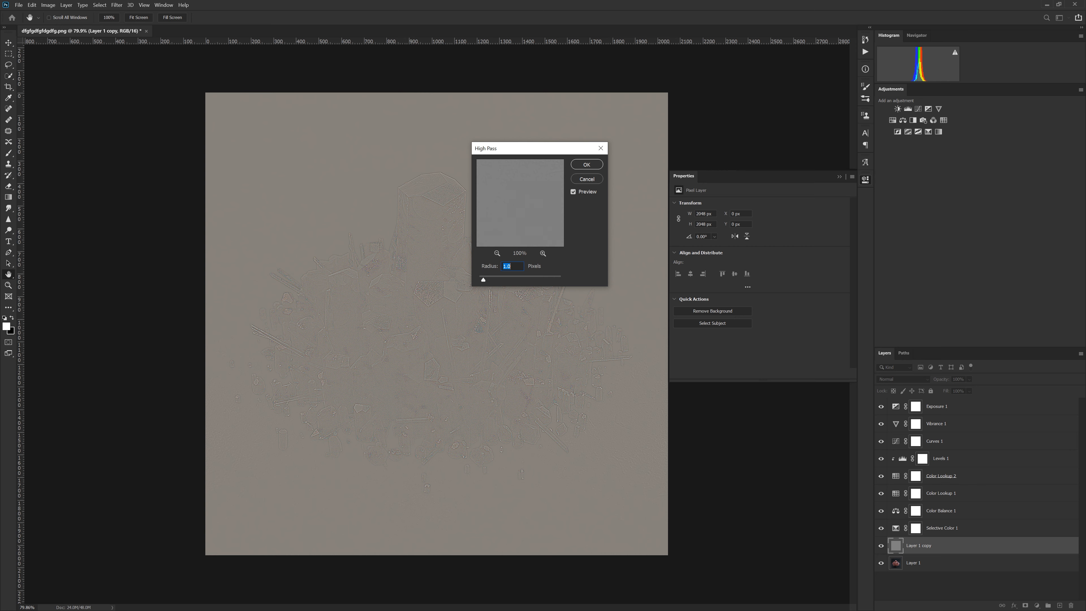
pyautogui.click(586, 165)
pyautogui.press('c')
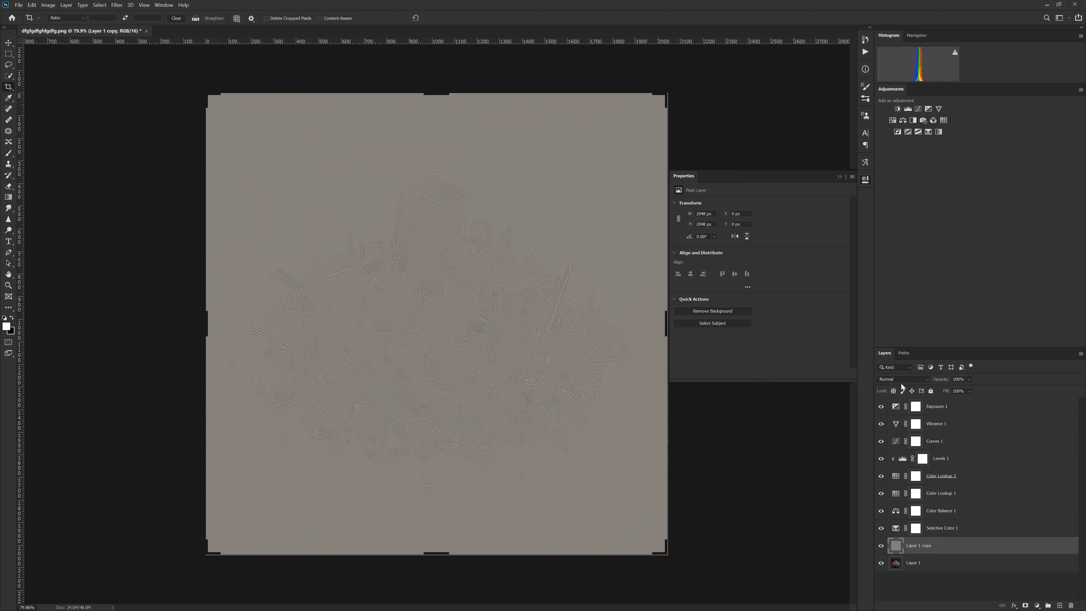
pyautogui.click(899, 381)
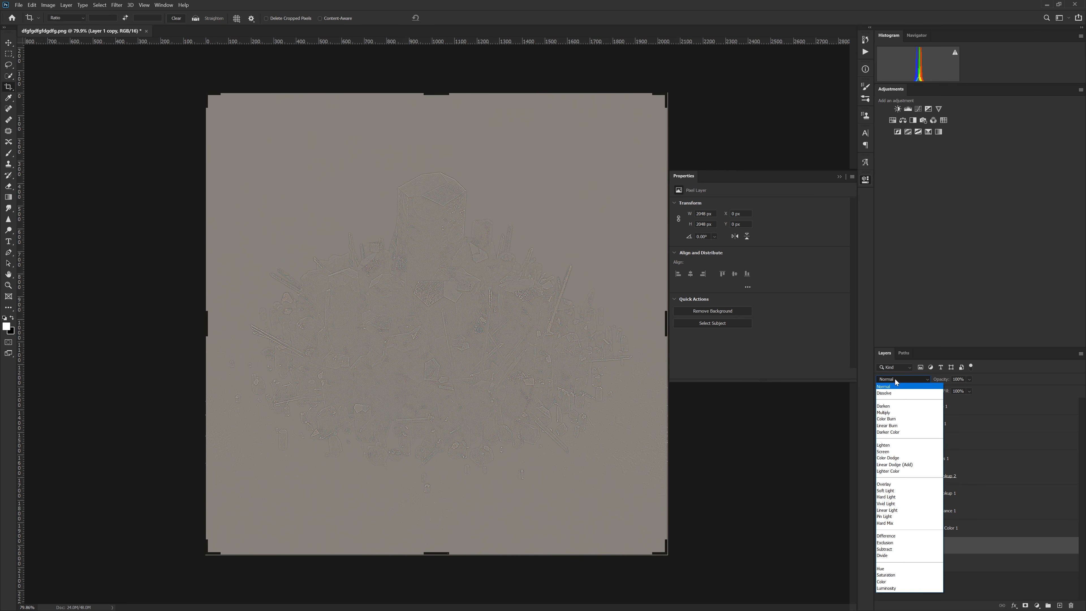
pyautogui.click(886, 510)
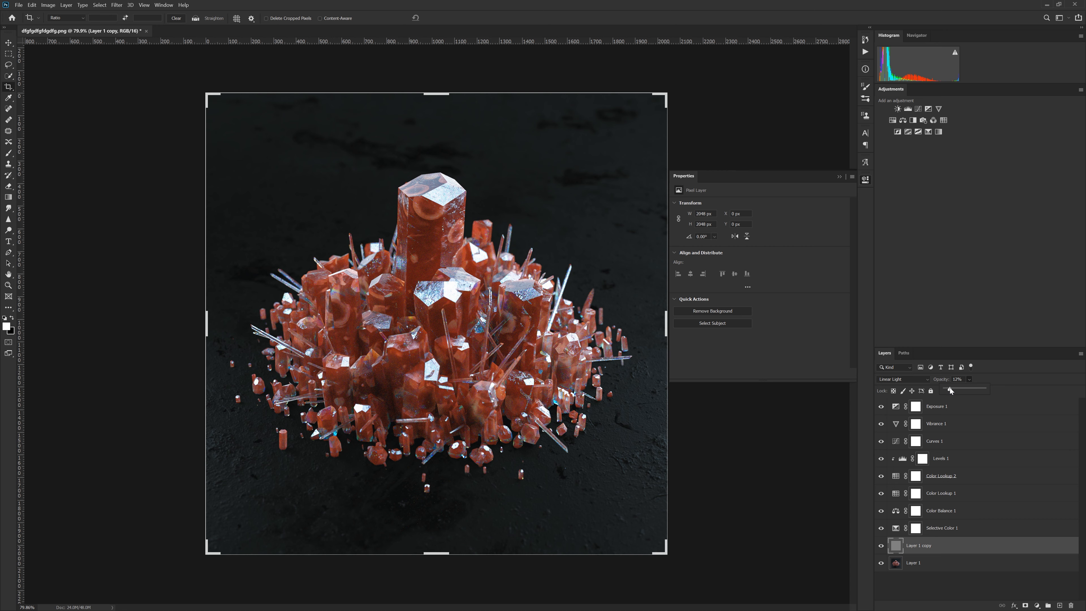
# Export the graded image as a JPG to the desktop using Save for Web (Legacy).
pyautogui.click(19, 4)
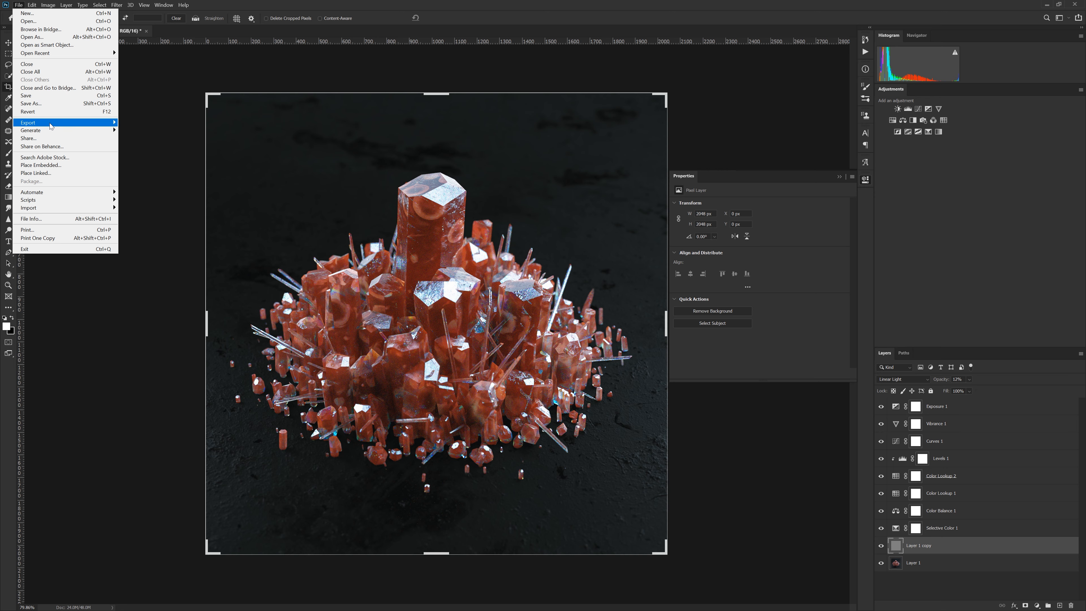
pyautogui.moveTo(50, 125)
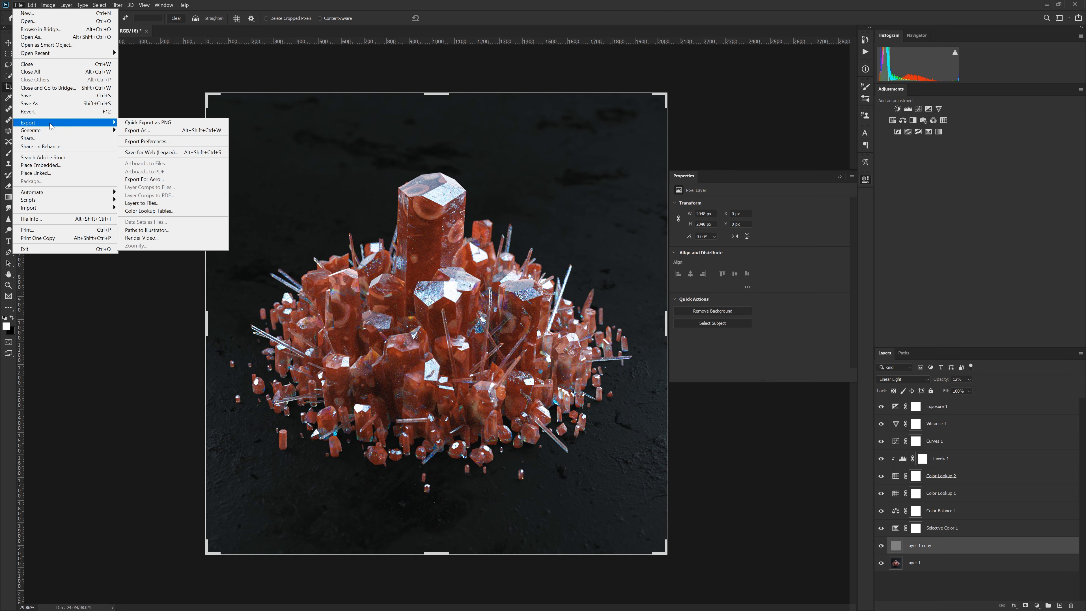
pyautogui.click(144, 153)
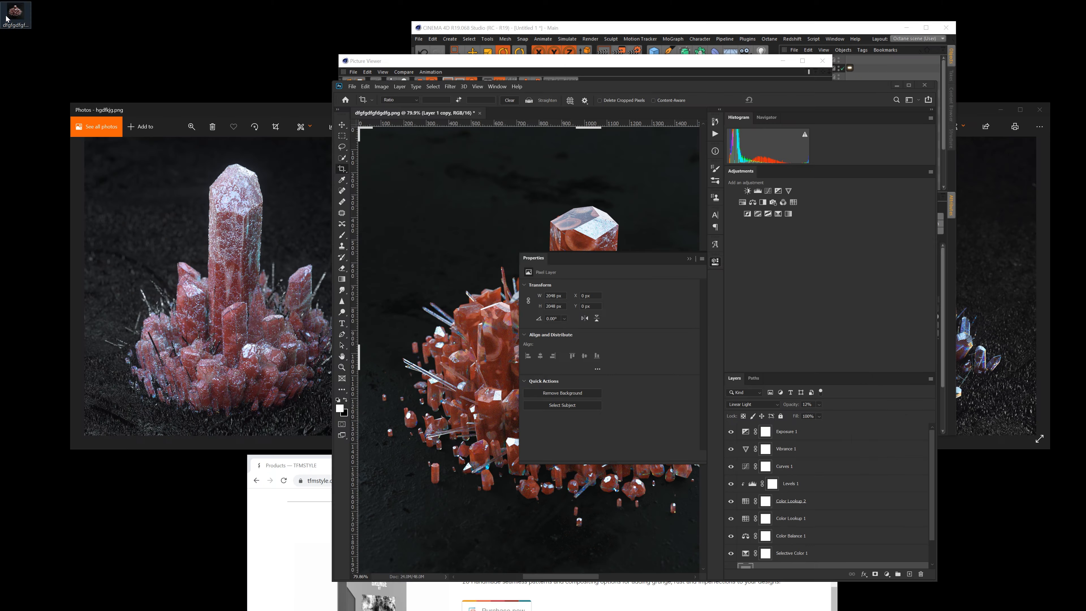
# Open the original PNG and the graded JPG in Photos, compare them side by side, and view the graded JPG maximized.
pyautogui.doubleClick(7, 19)
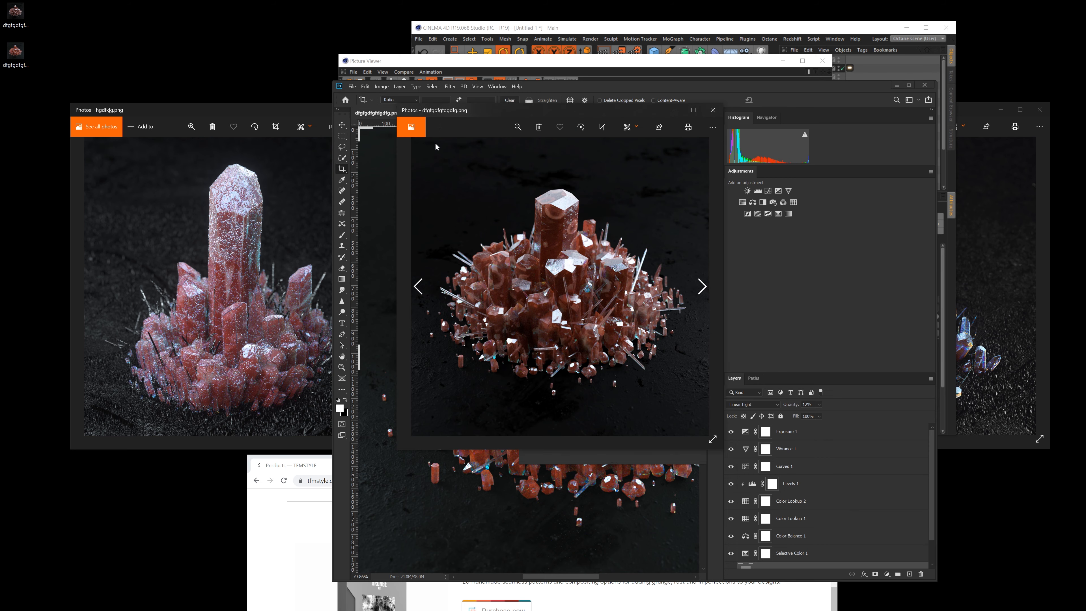
pyautogui.doubleClick(15, 51)
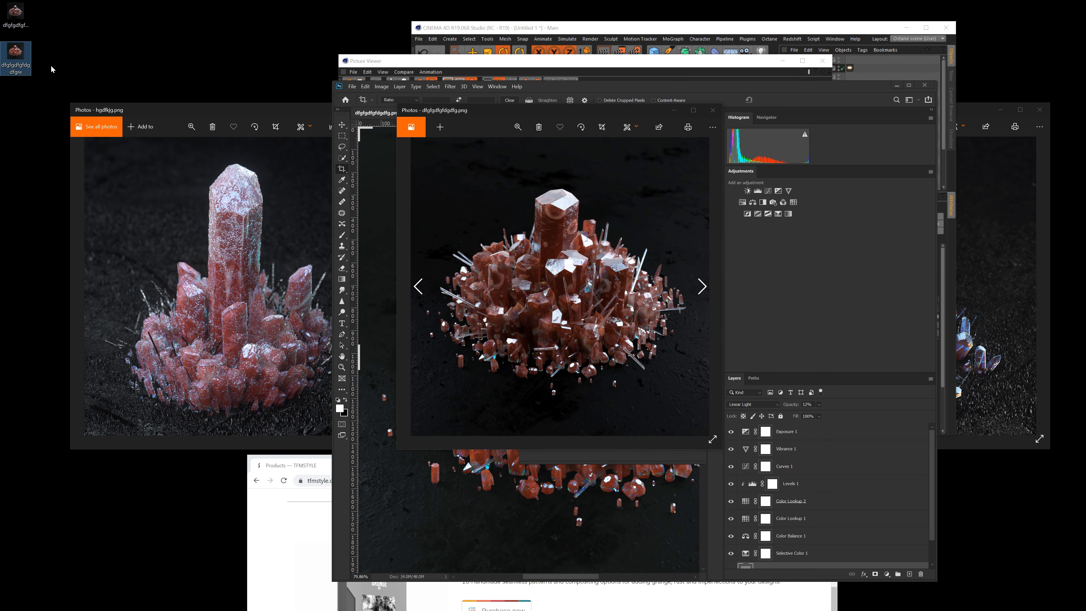
pyautogui.moveTo(577, 110); pyautogui.dragTo(272, 105)
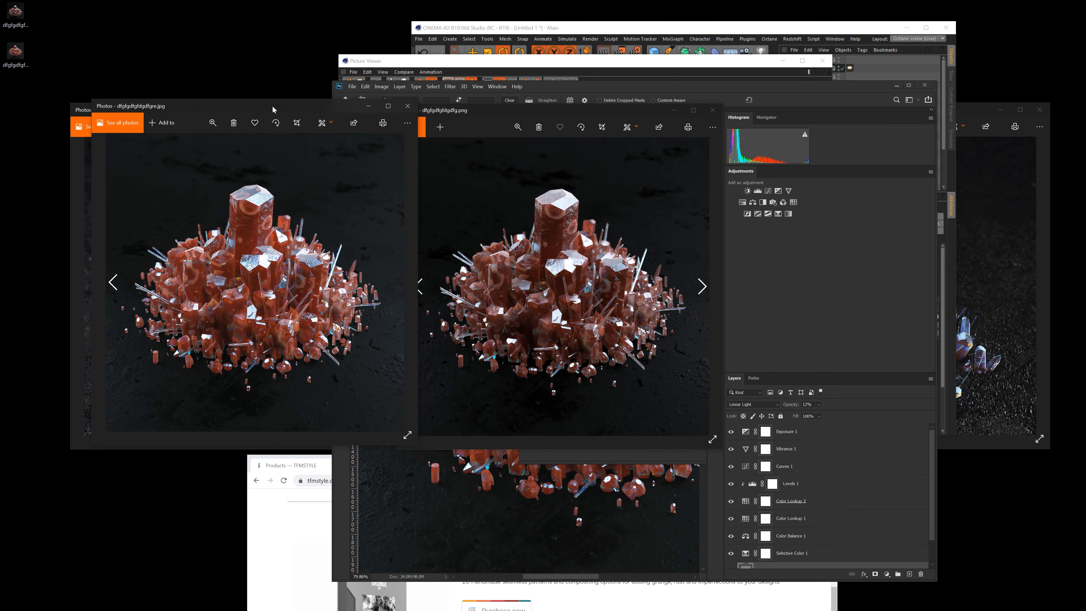
pyautogui.doubleClick(273, 106)
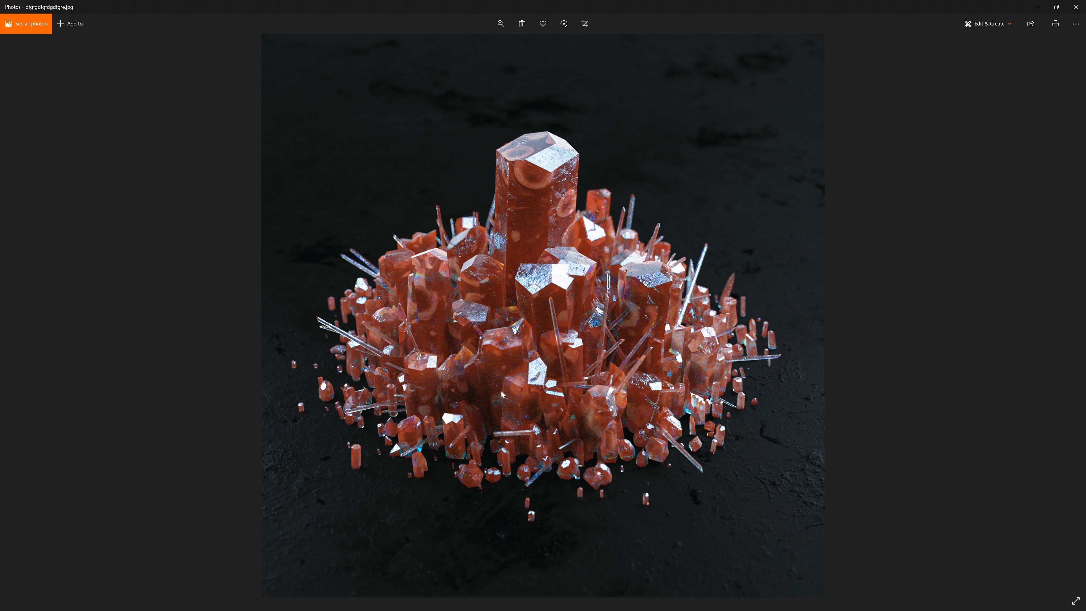
# Look over the Grunge, Smudge and Scratch texture kits on the TFMSTYLE products page and return to the maximized graded image.
pyautogui.moveTo(470, 2); pyautogui.dragTo(353, 35)
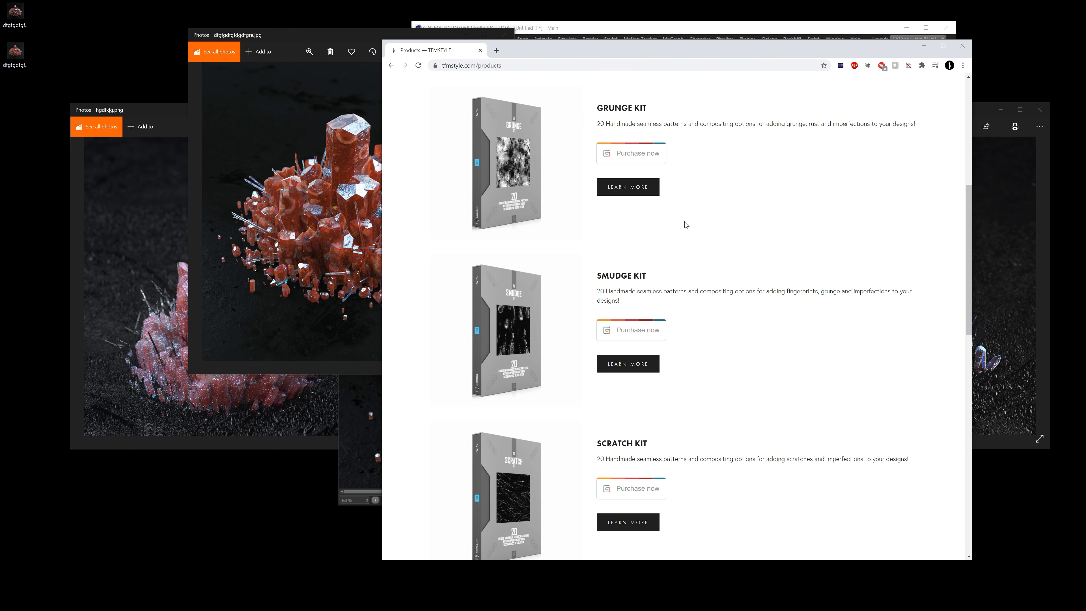
pyautogui.scroll(-2, 674, 286)
pyautogui.scroll(-1, 620, 321)
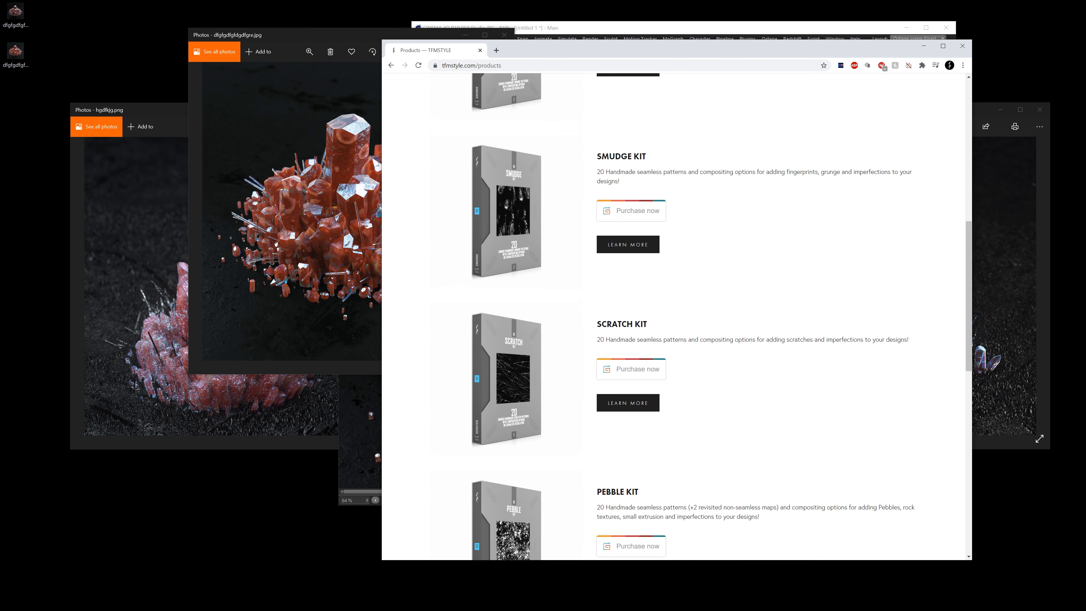
pyautogui.scroll(2, 550, 131)
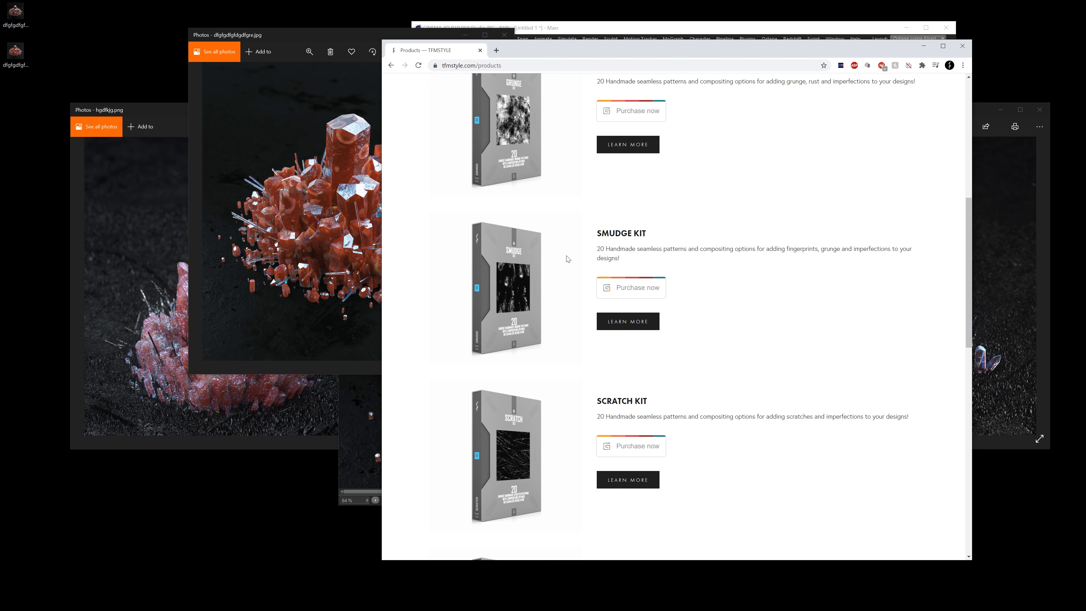
pyautogui.scroll(1, 577, 230)
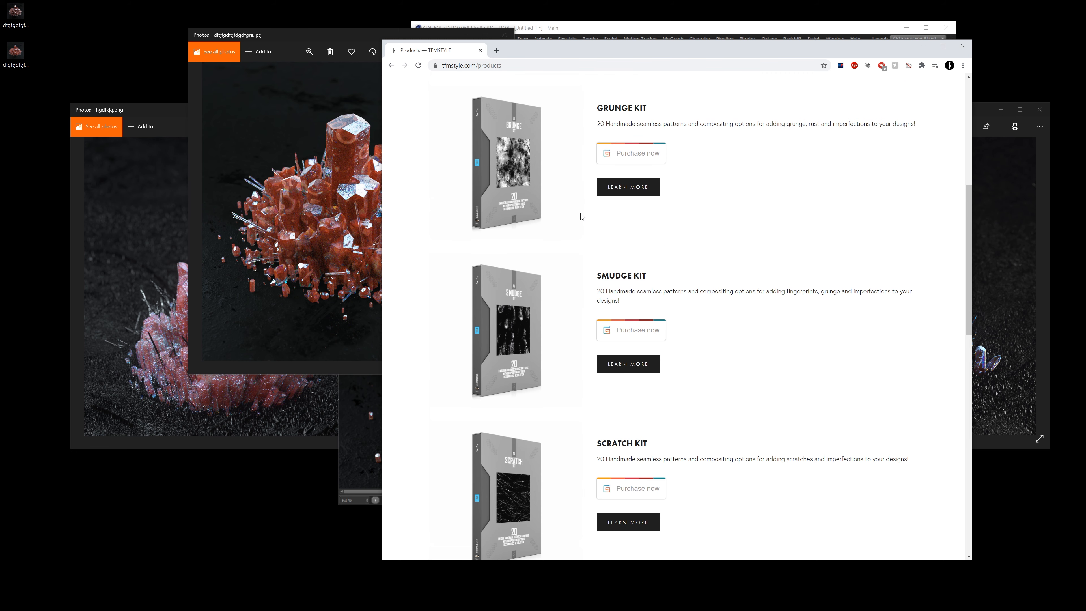
pyautogui.moveTo(315, 32); pyautogui.dragTo(474, 1)
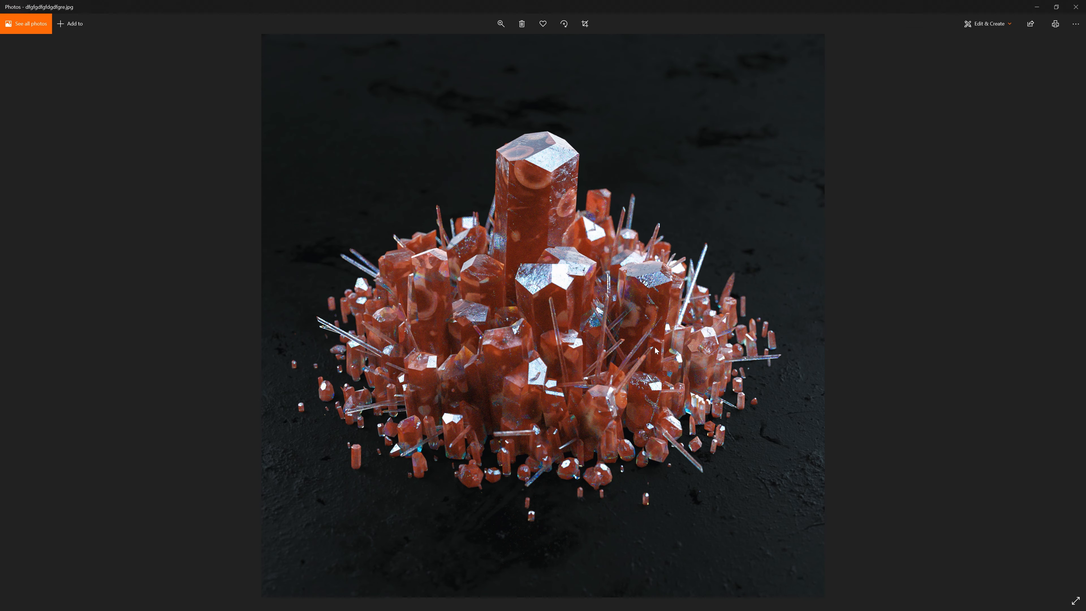